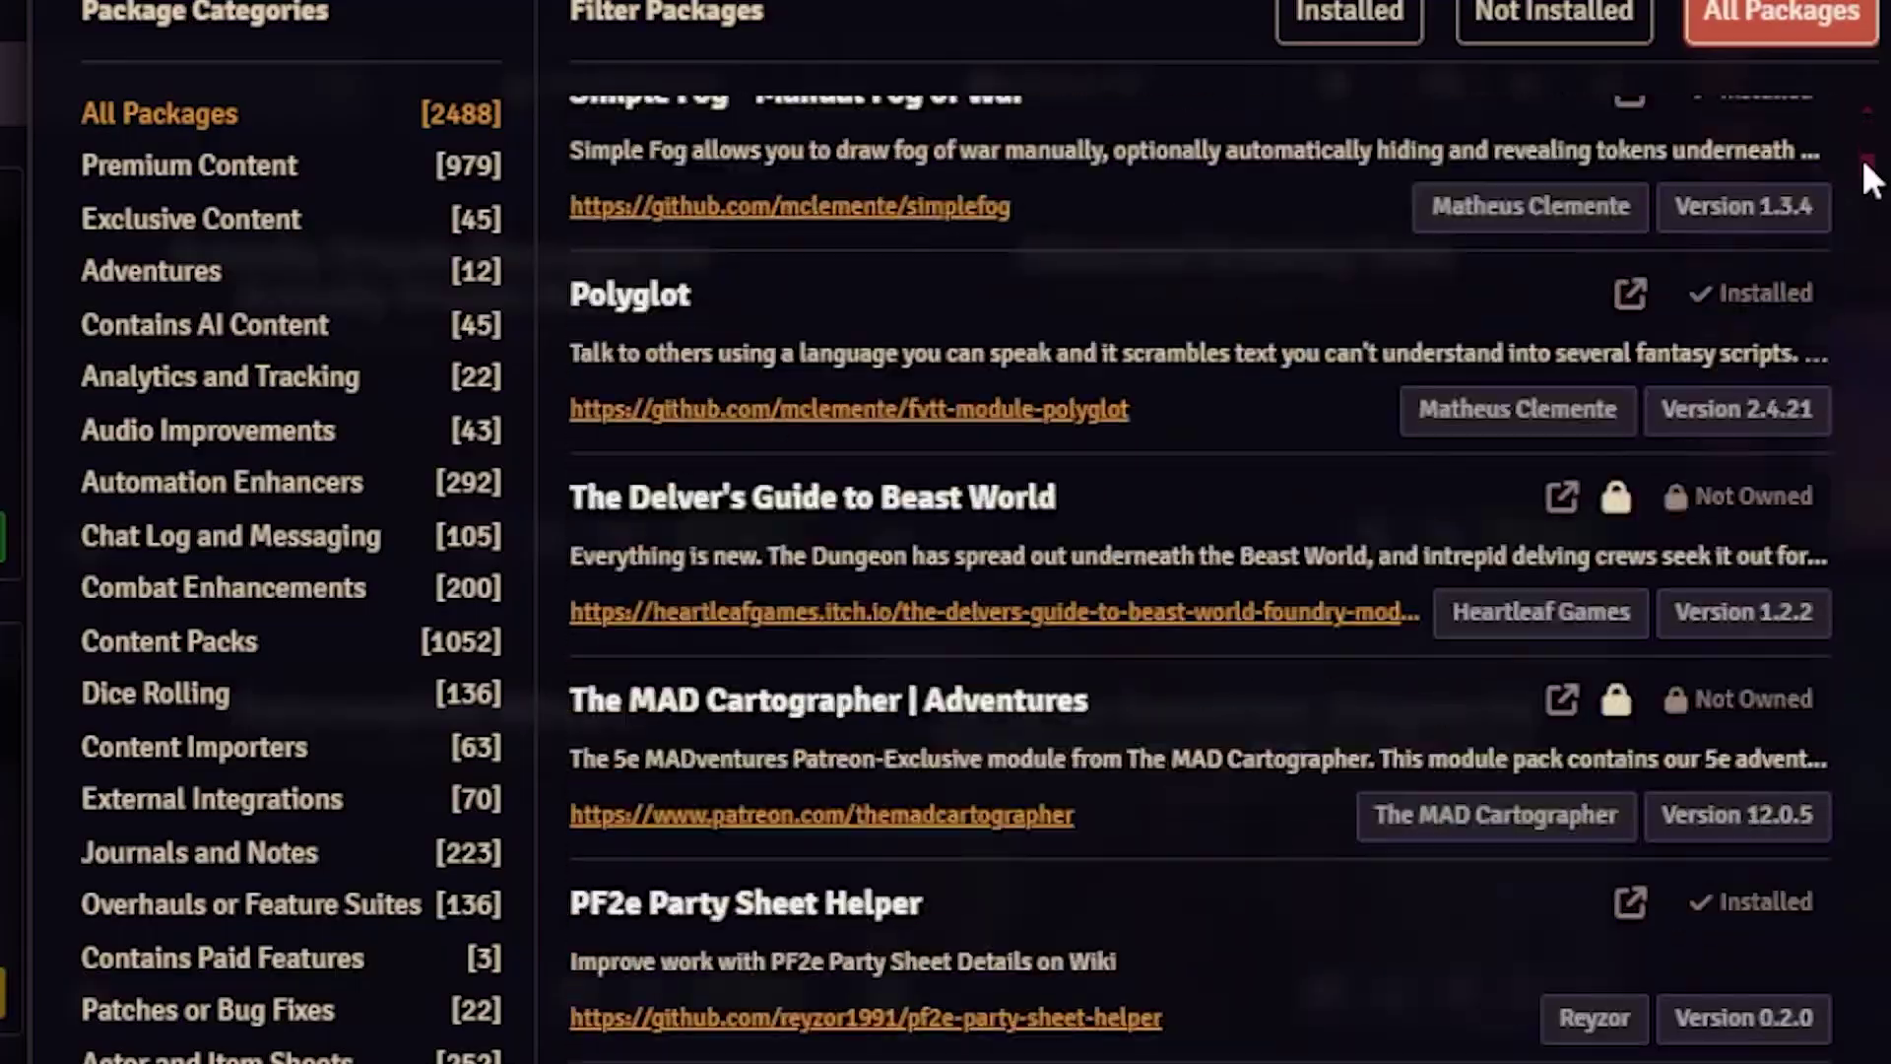
Scroll from the Foundry homepage down Paizo's Beginner Box page to the What's Next section
scroll(1860, 157, "down", 15)
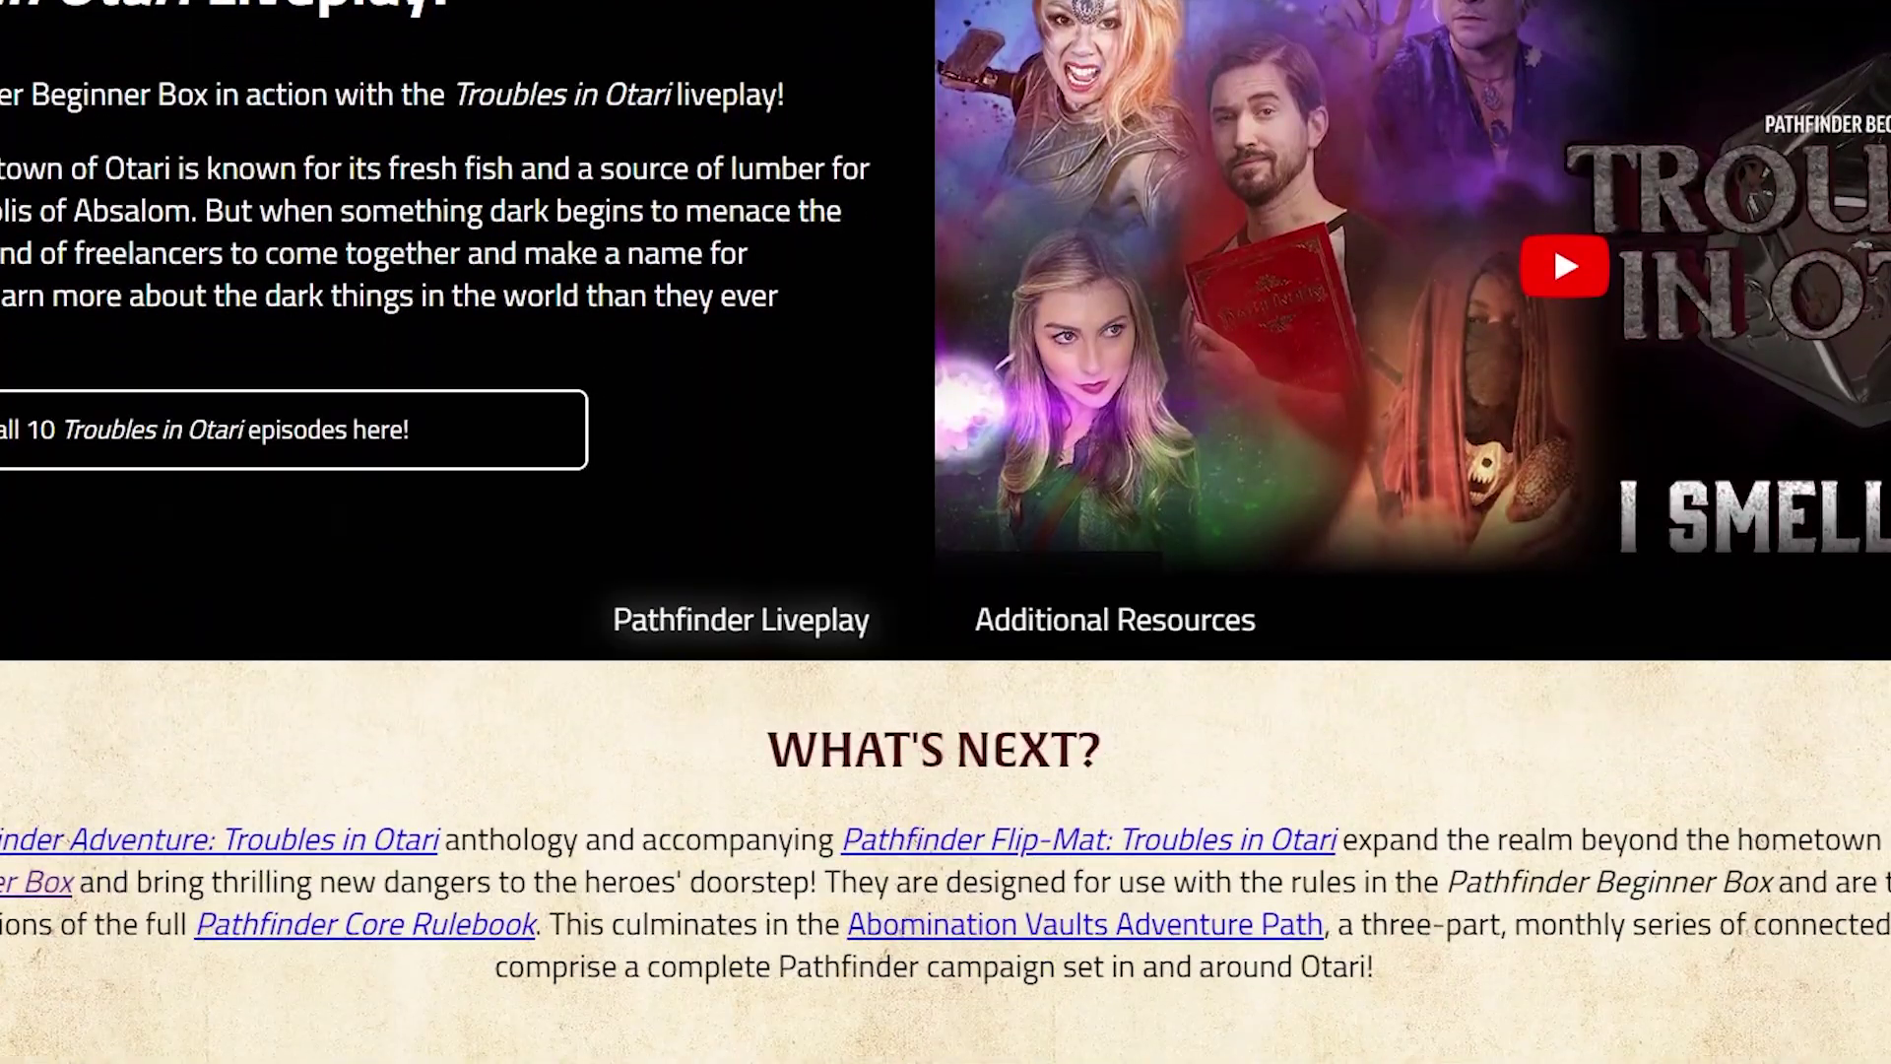
scroll(1282, 386, "down", 2)
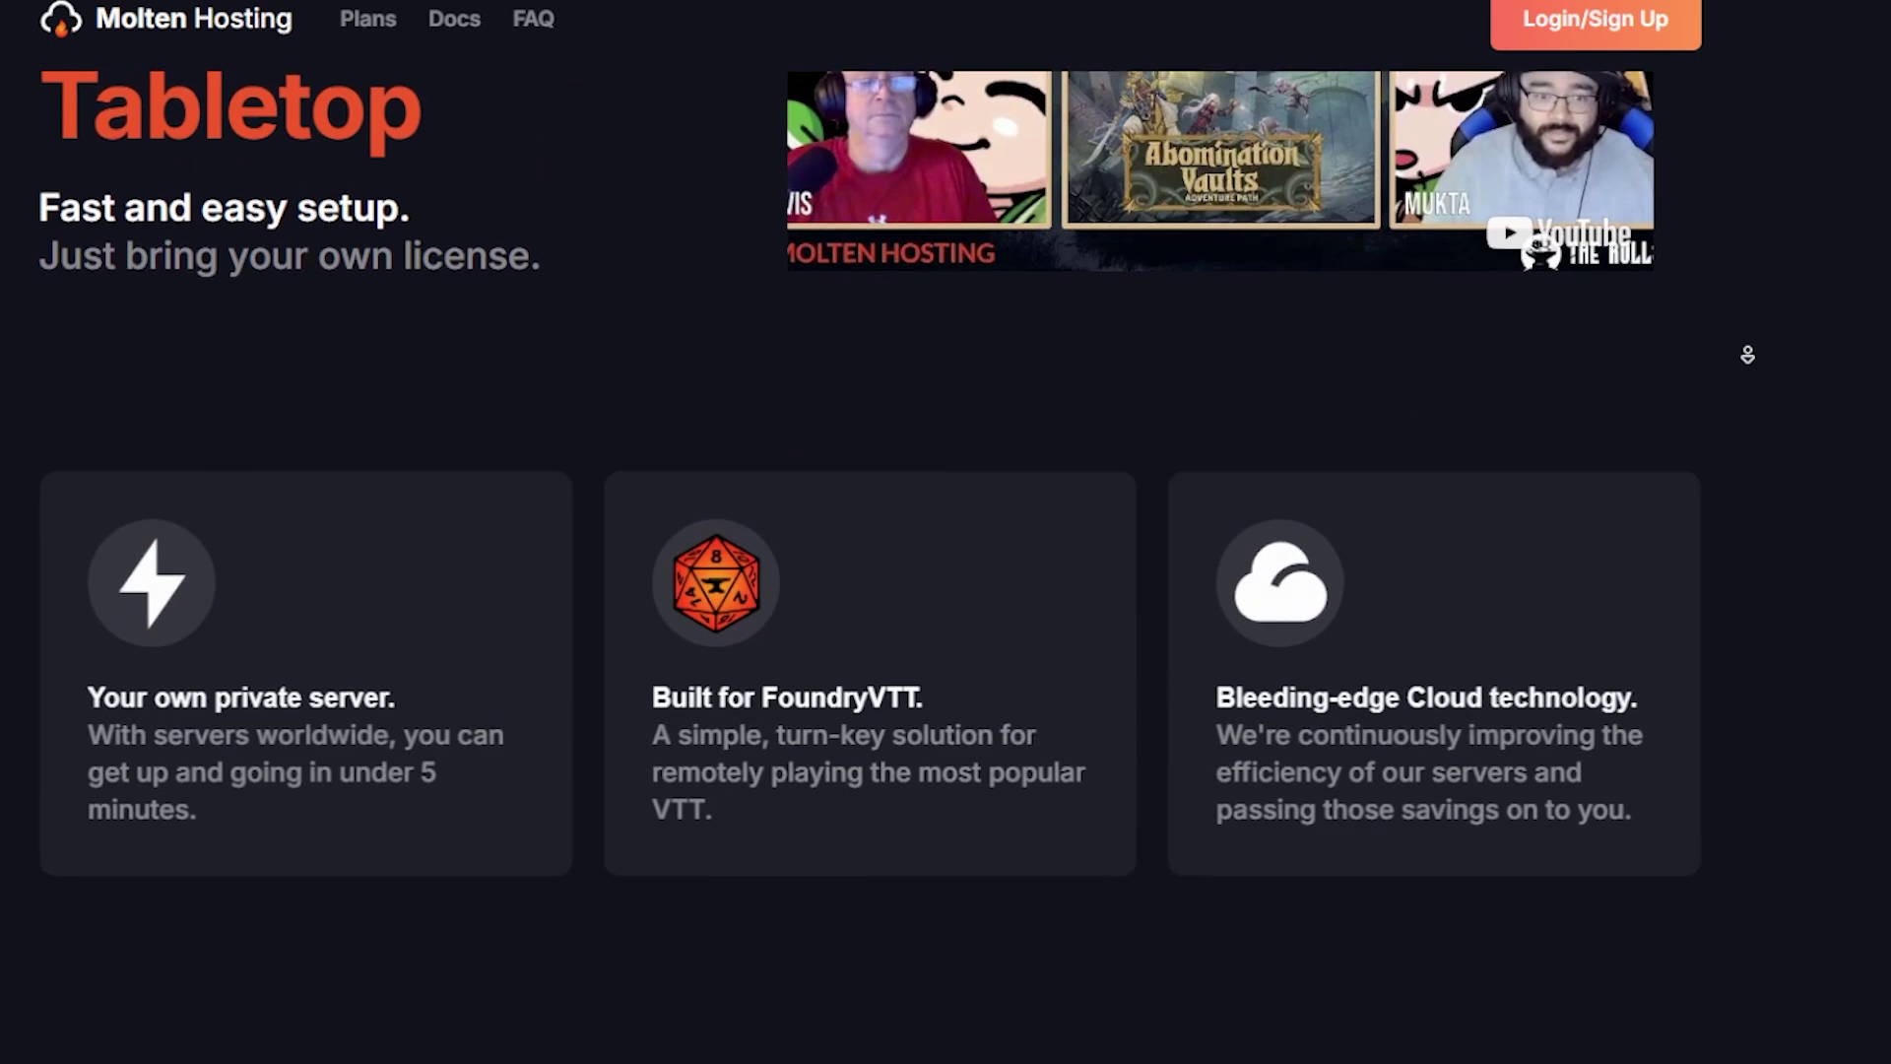
Scroll through Molten Hosting's $4–$12 pricing plans to reach its Terms of Use
scroll(1747, 355, "down", 5)
scroll(1747, 355, "down", 8)
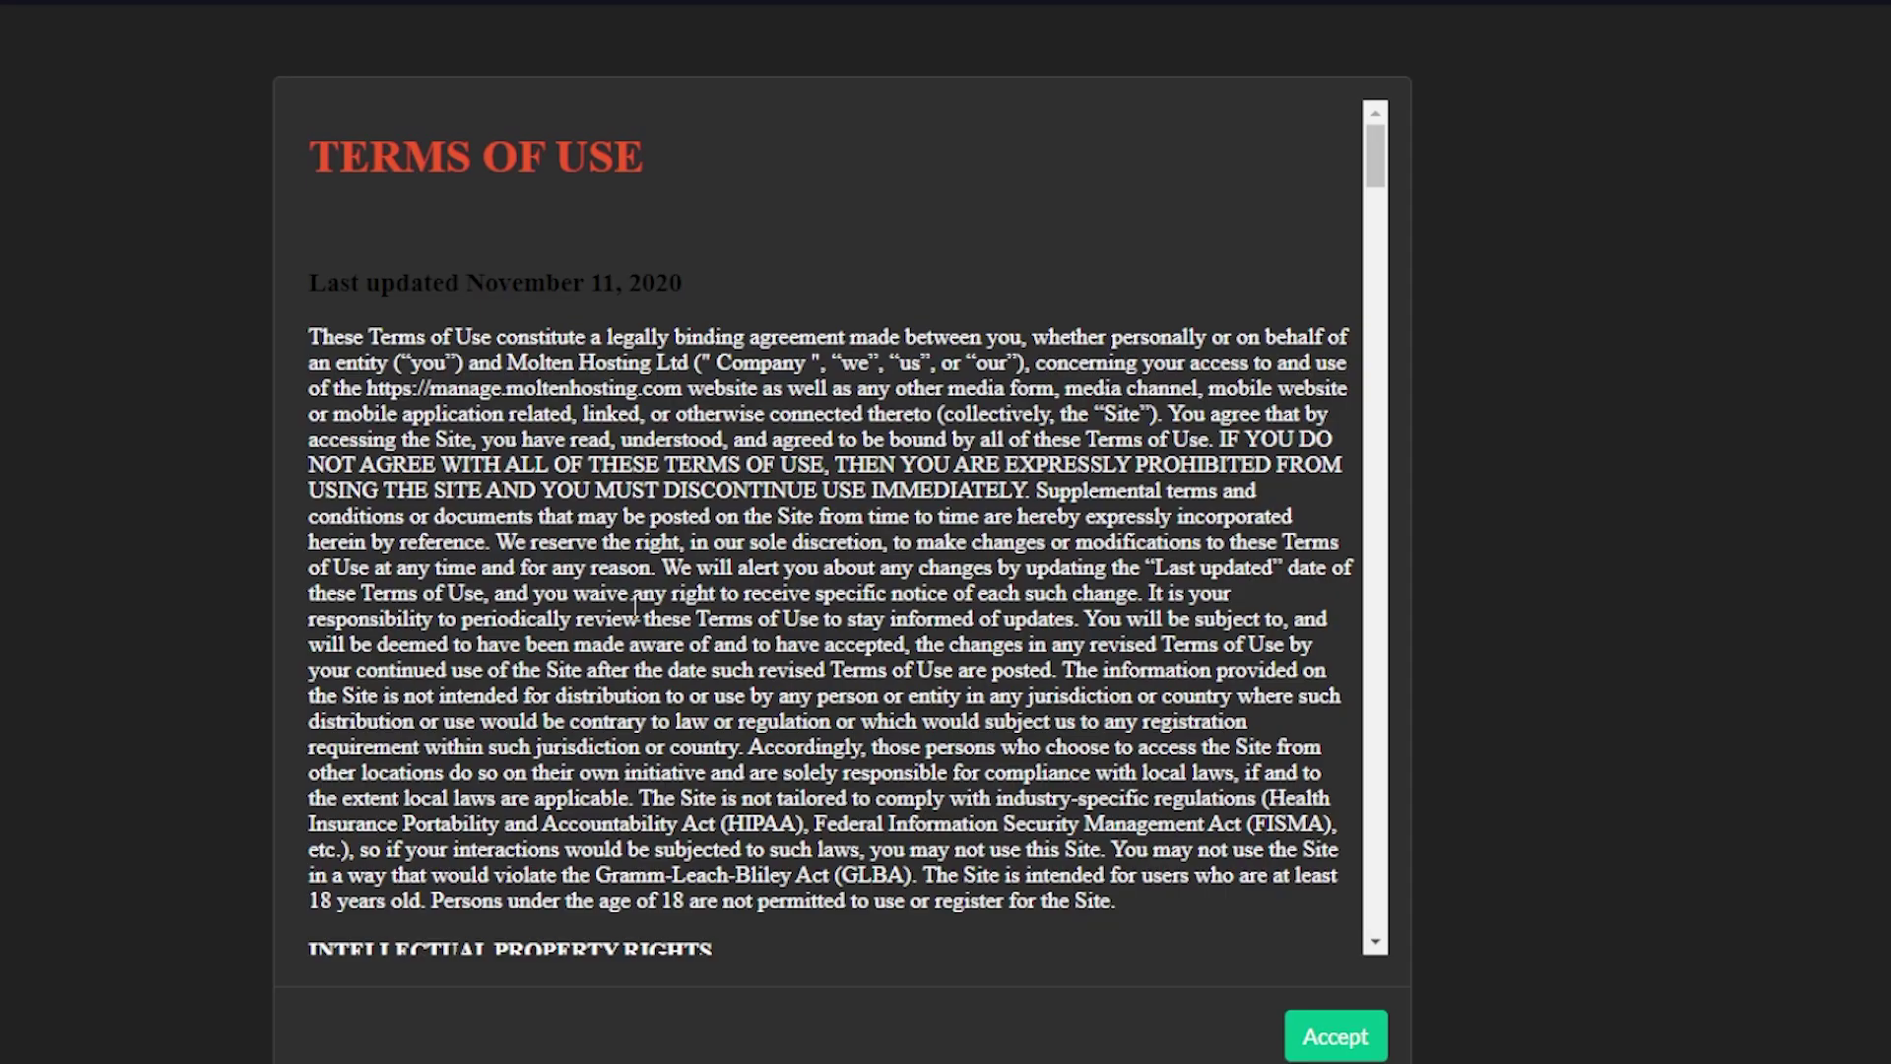
Accept the terms, create the v12 server 'diceasylum', and open its Details page
left_click(1330, 1043)
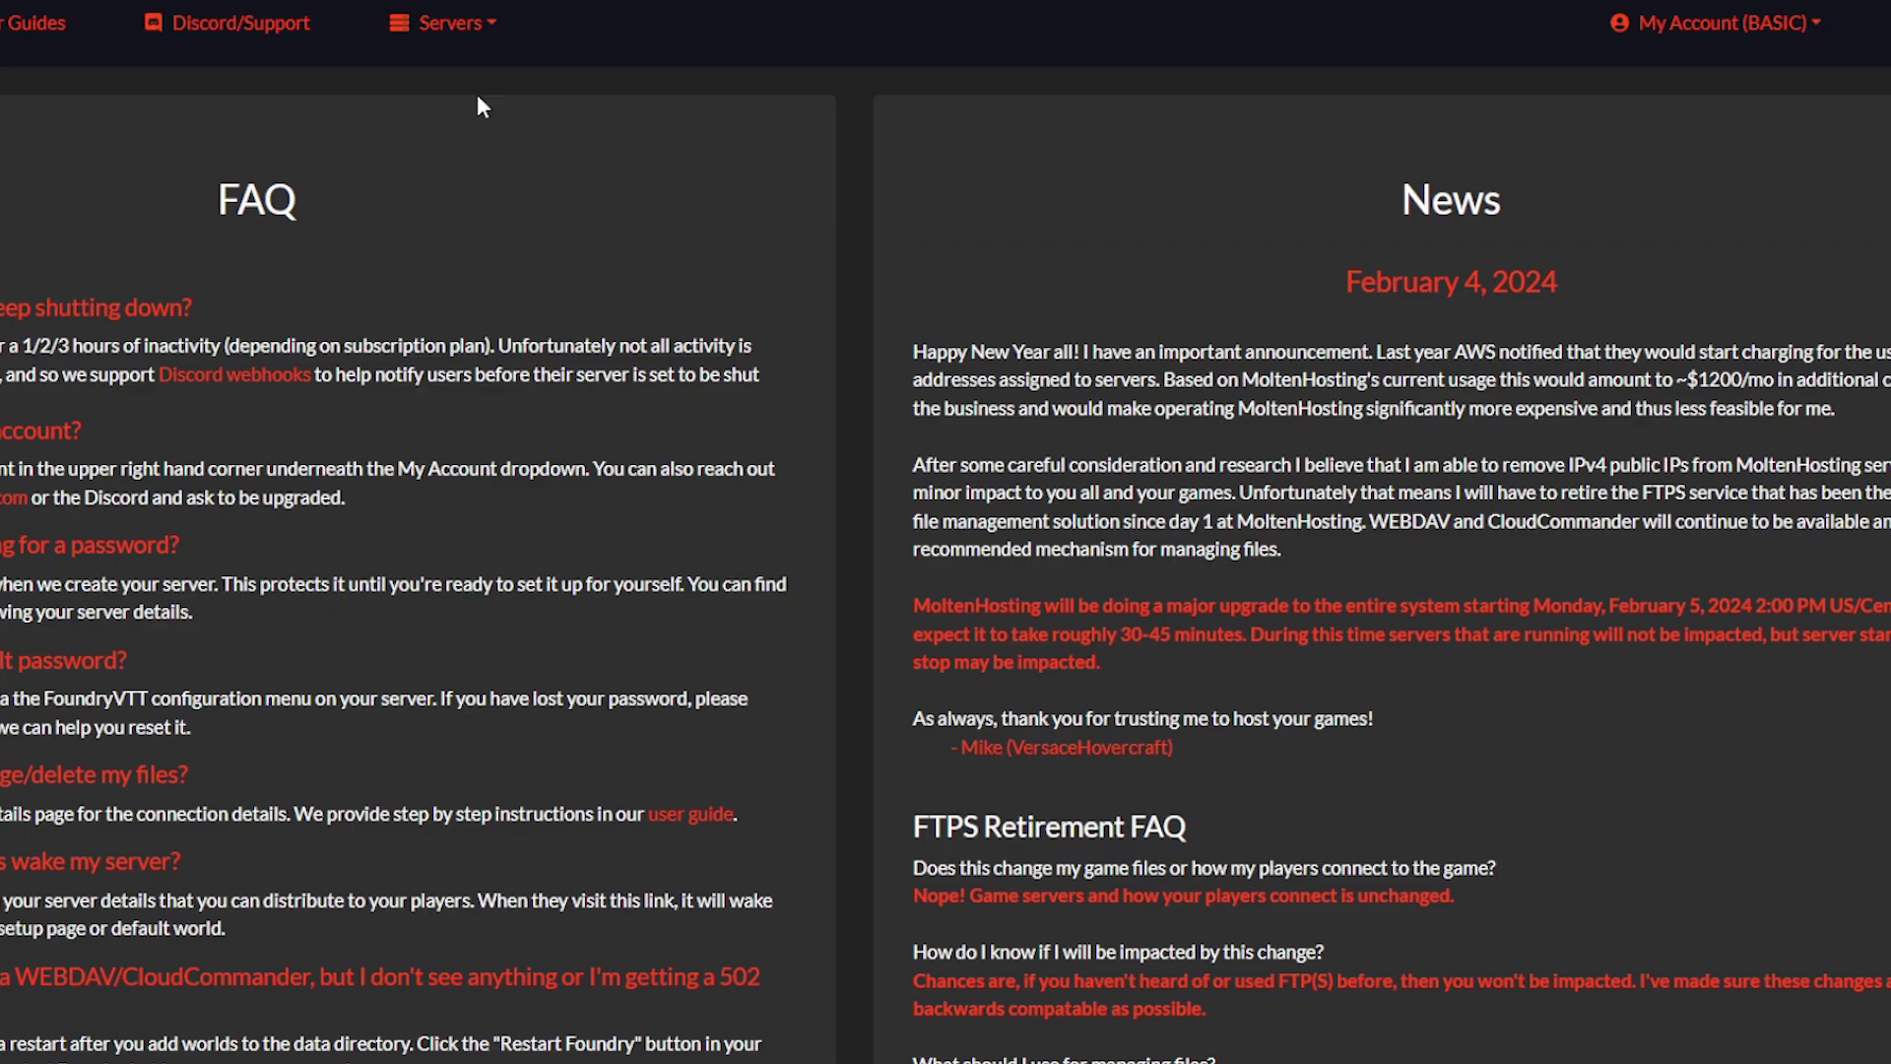
left_click(451, 22)
left_click(446, 71)
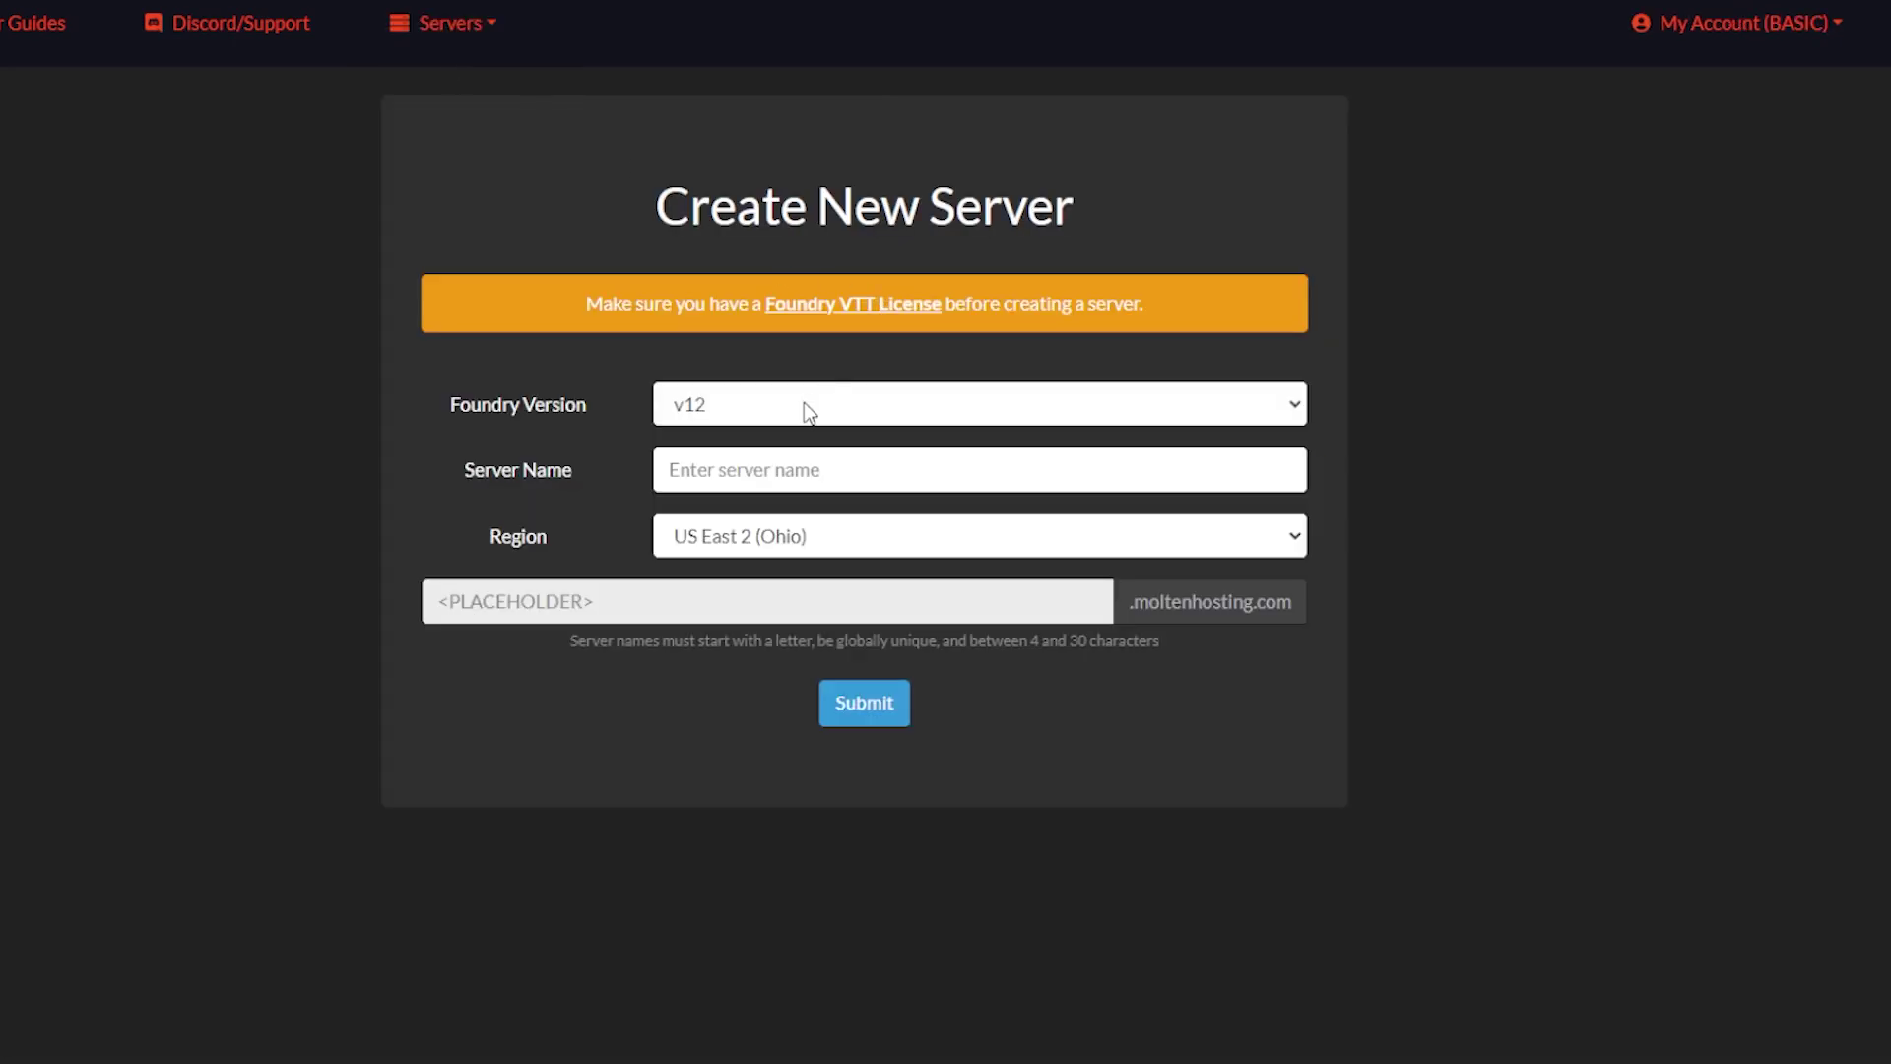
left_click(786, 469)
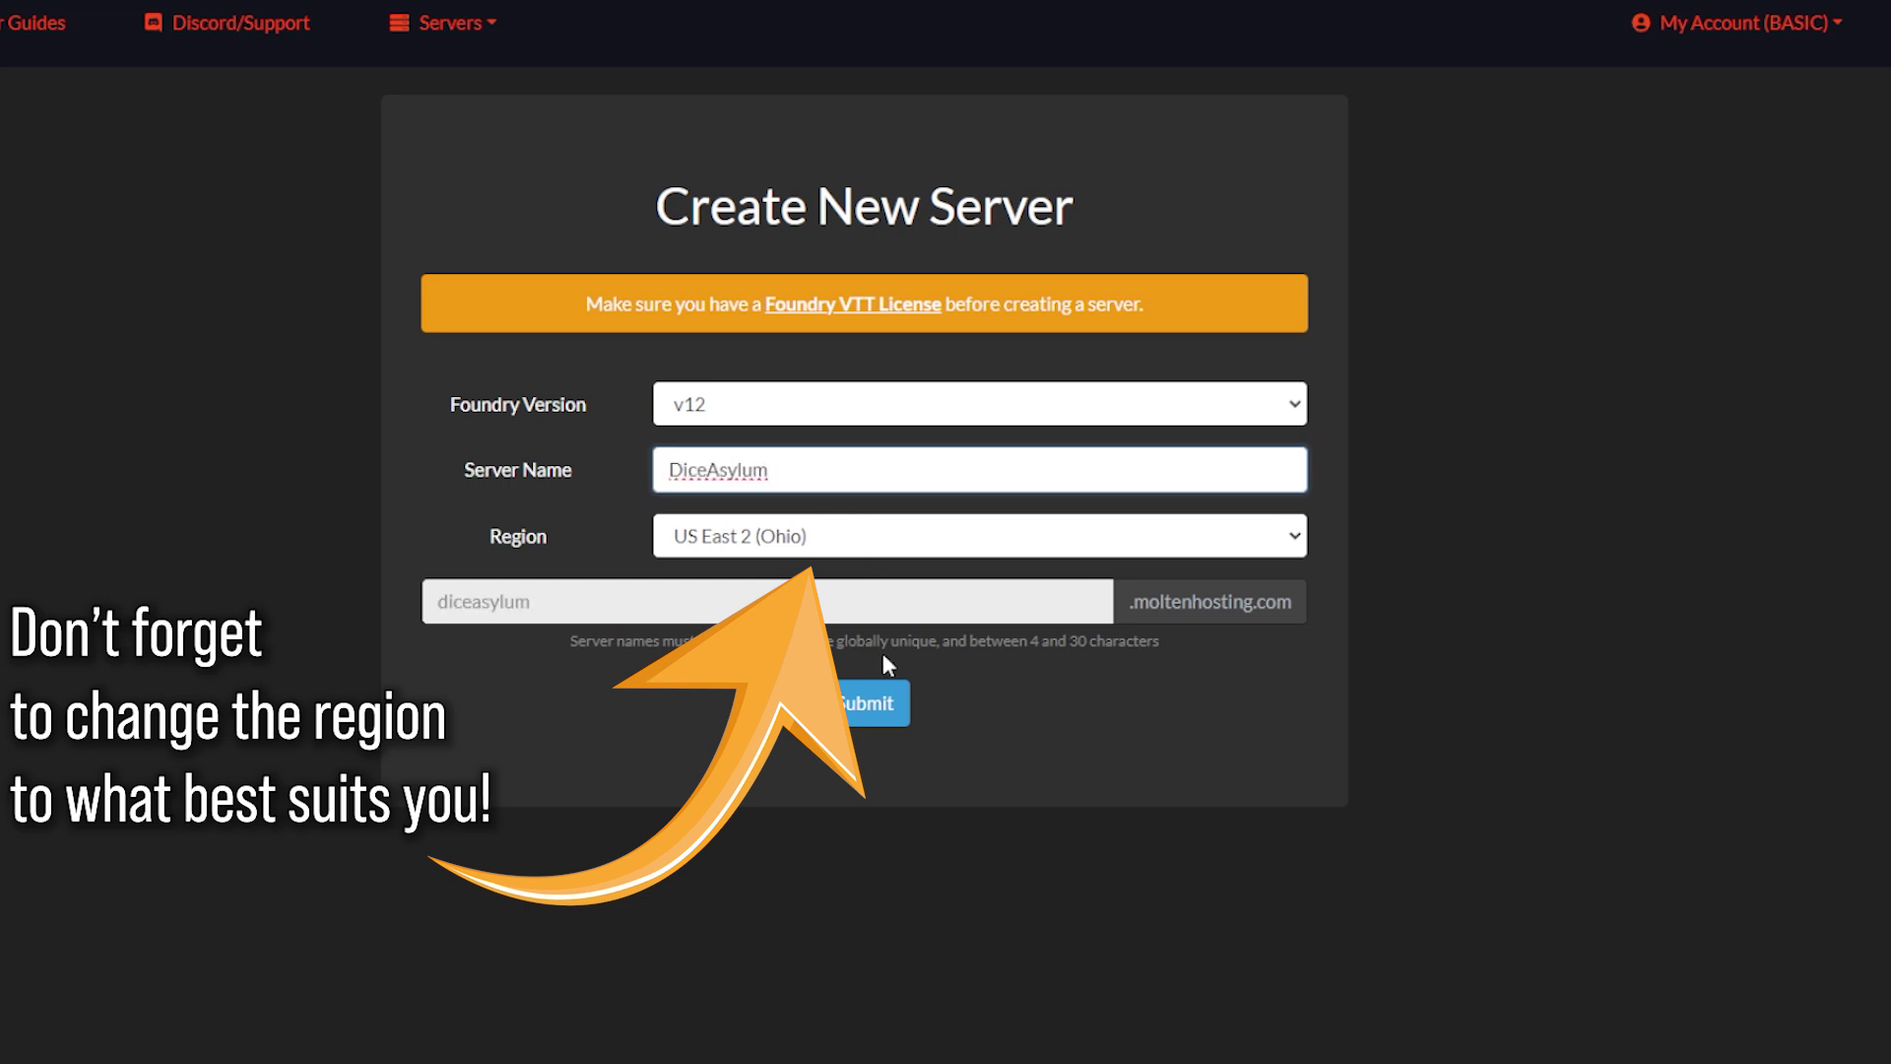
left_click(842, 711)
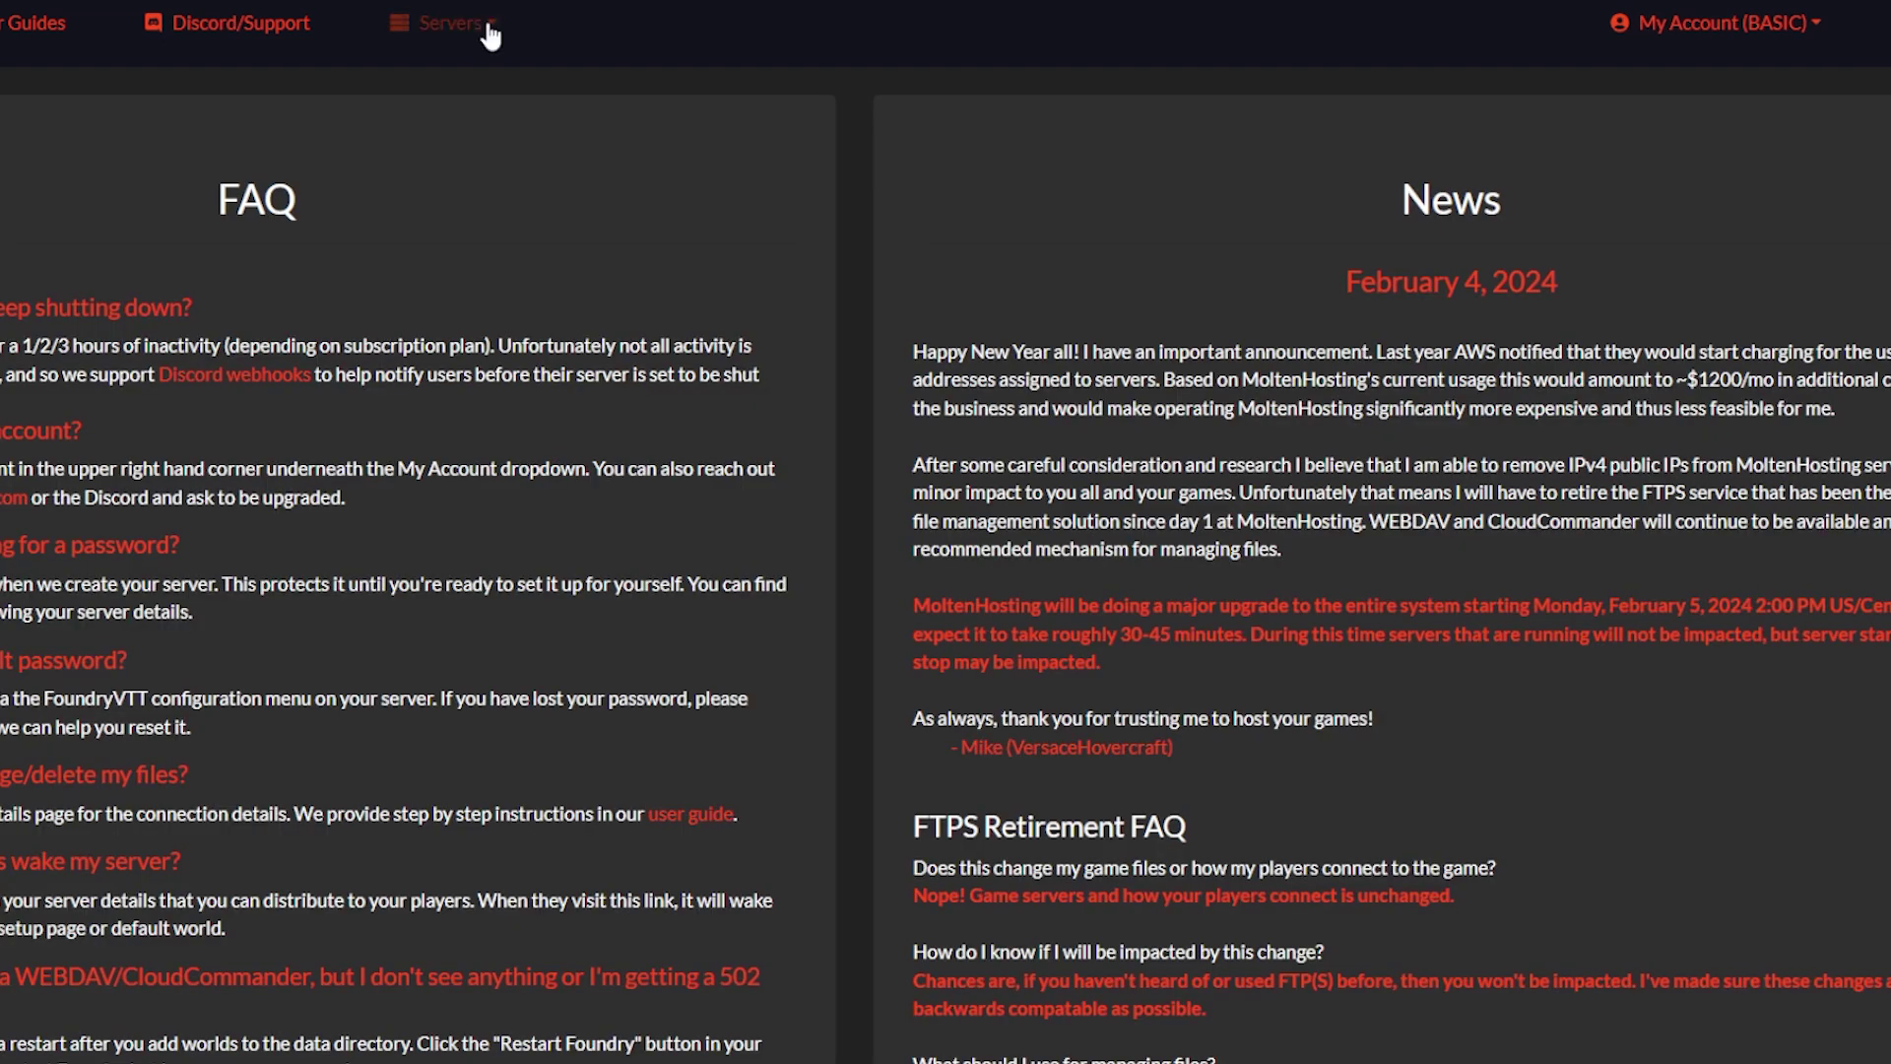
left_click(489, 34)
left_click(440, 76)
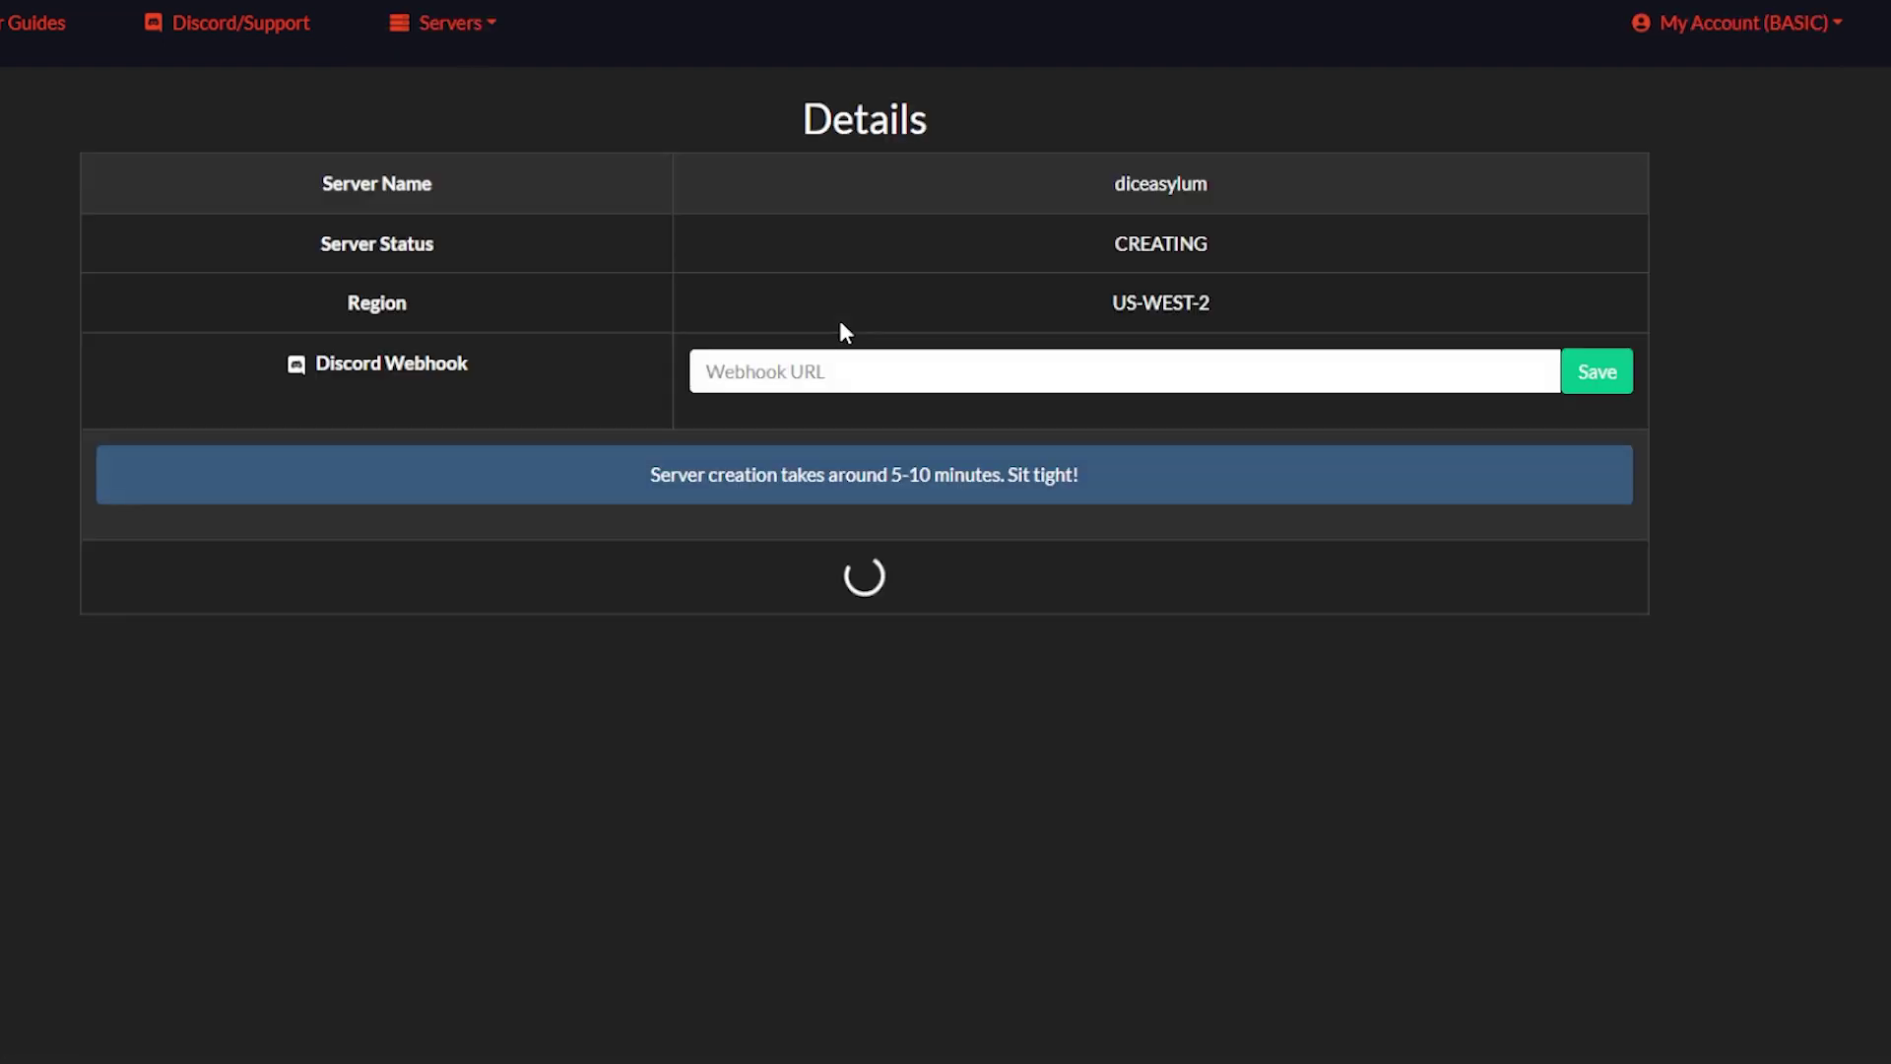
Once diceasylum shows RUNNING, launch Foundry through its Server Startup Url (Magic URL)
left_click_drag(646, 475, 1090, 476)
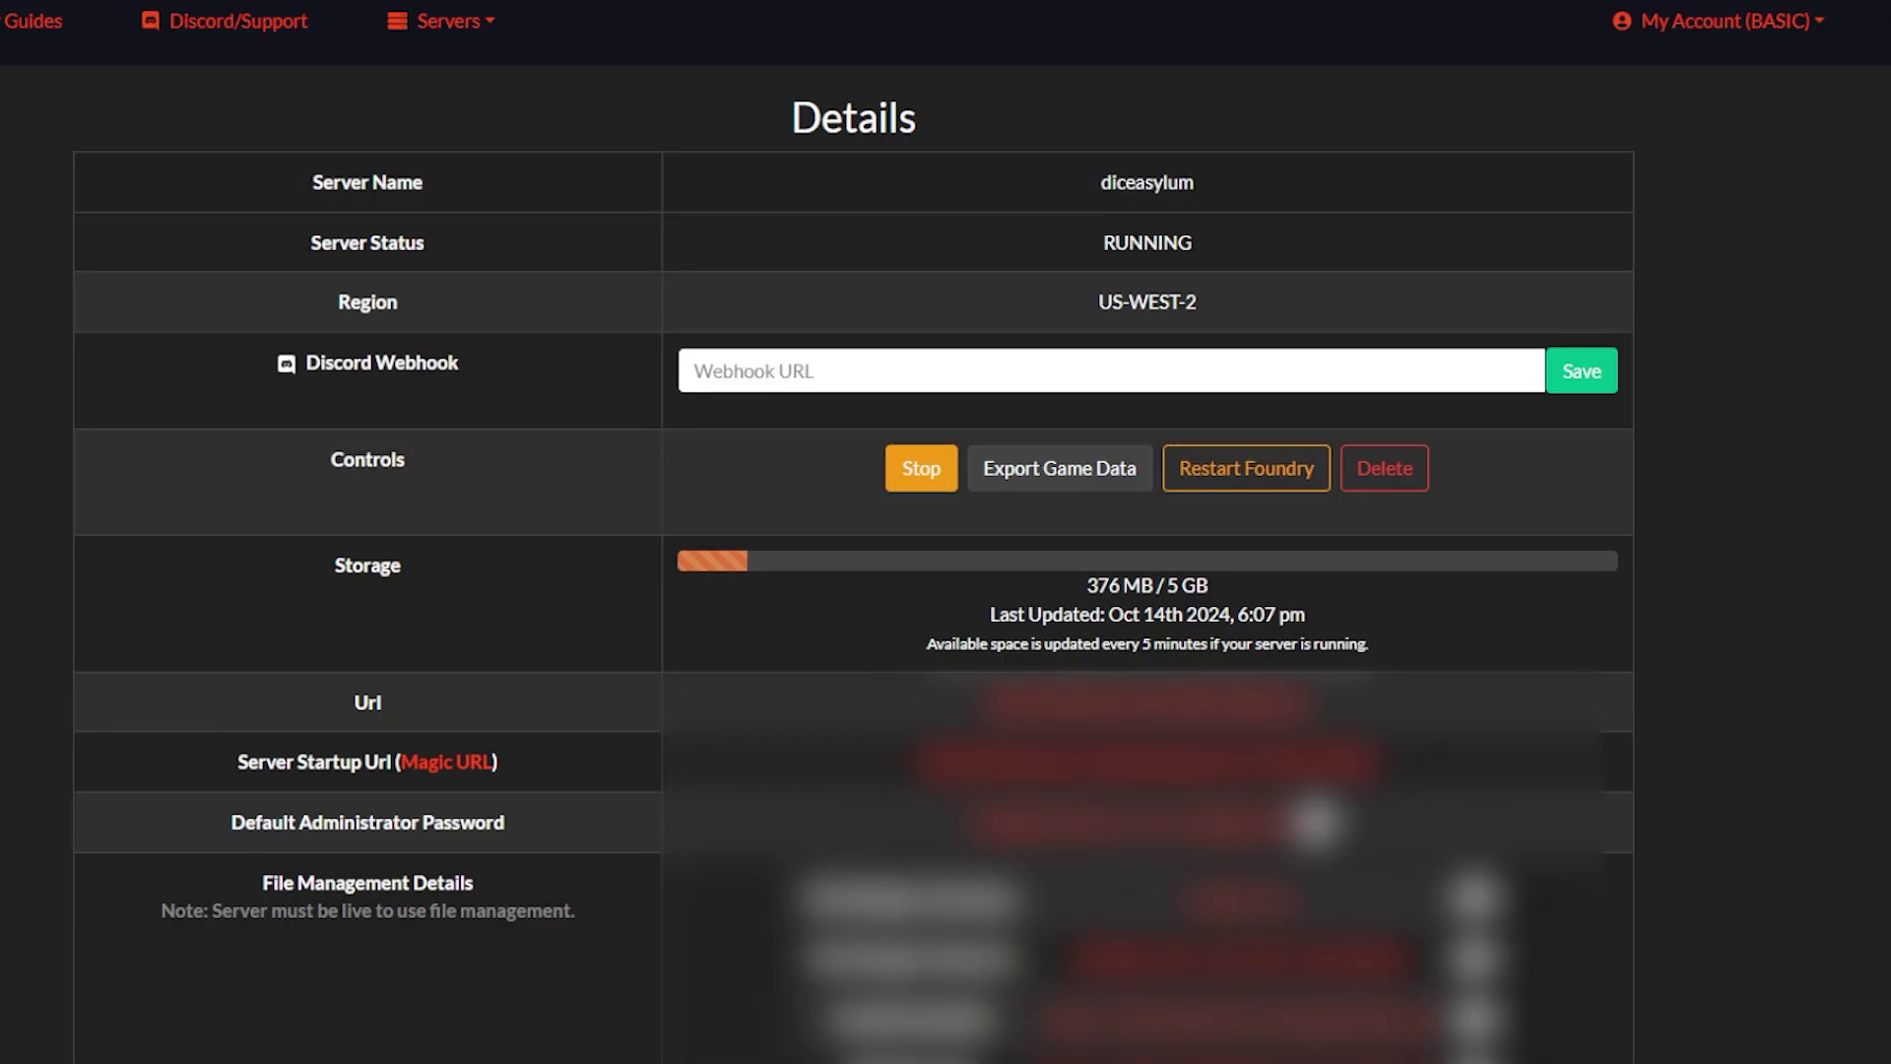
scroll(528, 262, "down", 2)
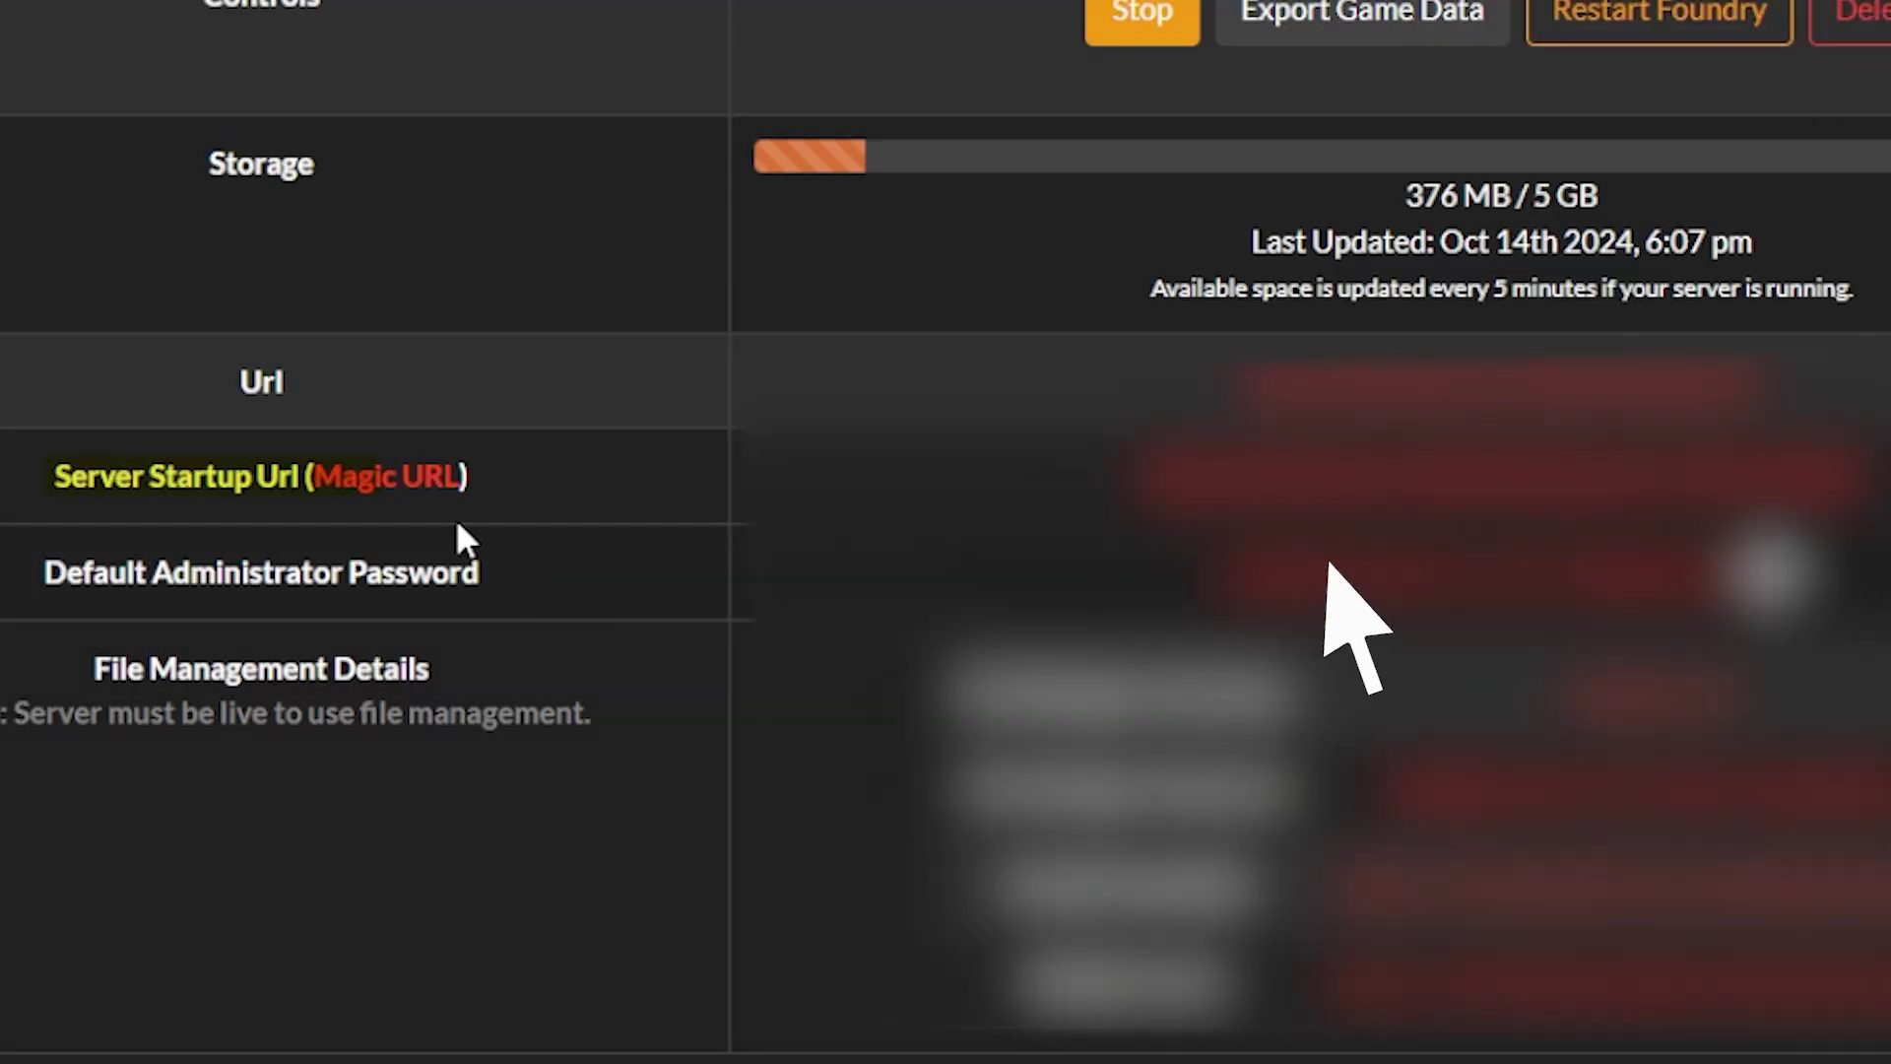
left_click(1429, 473)
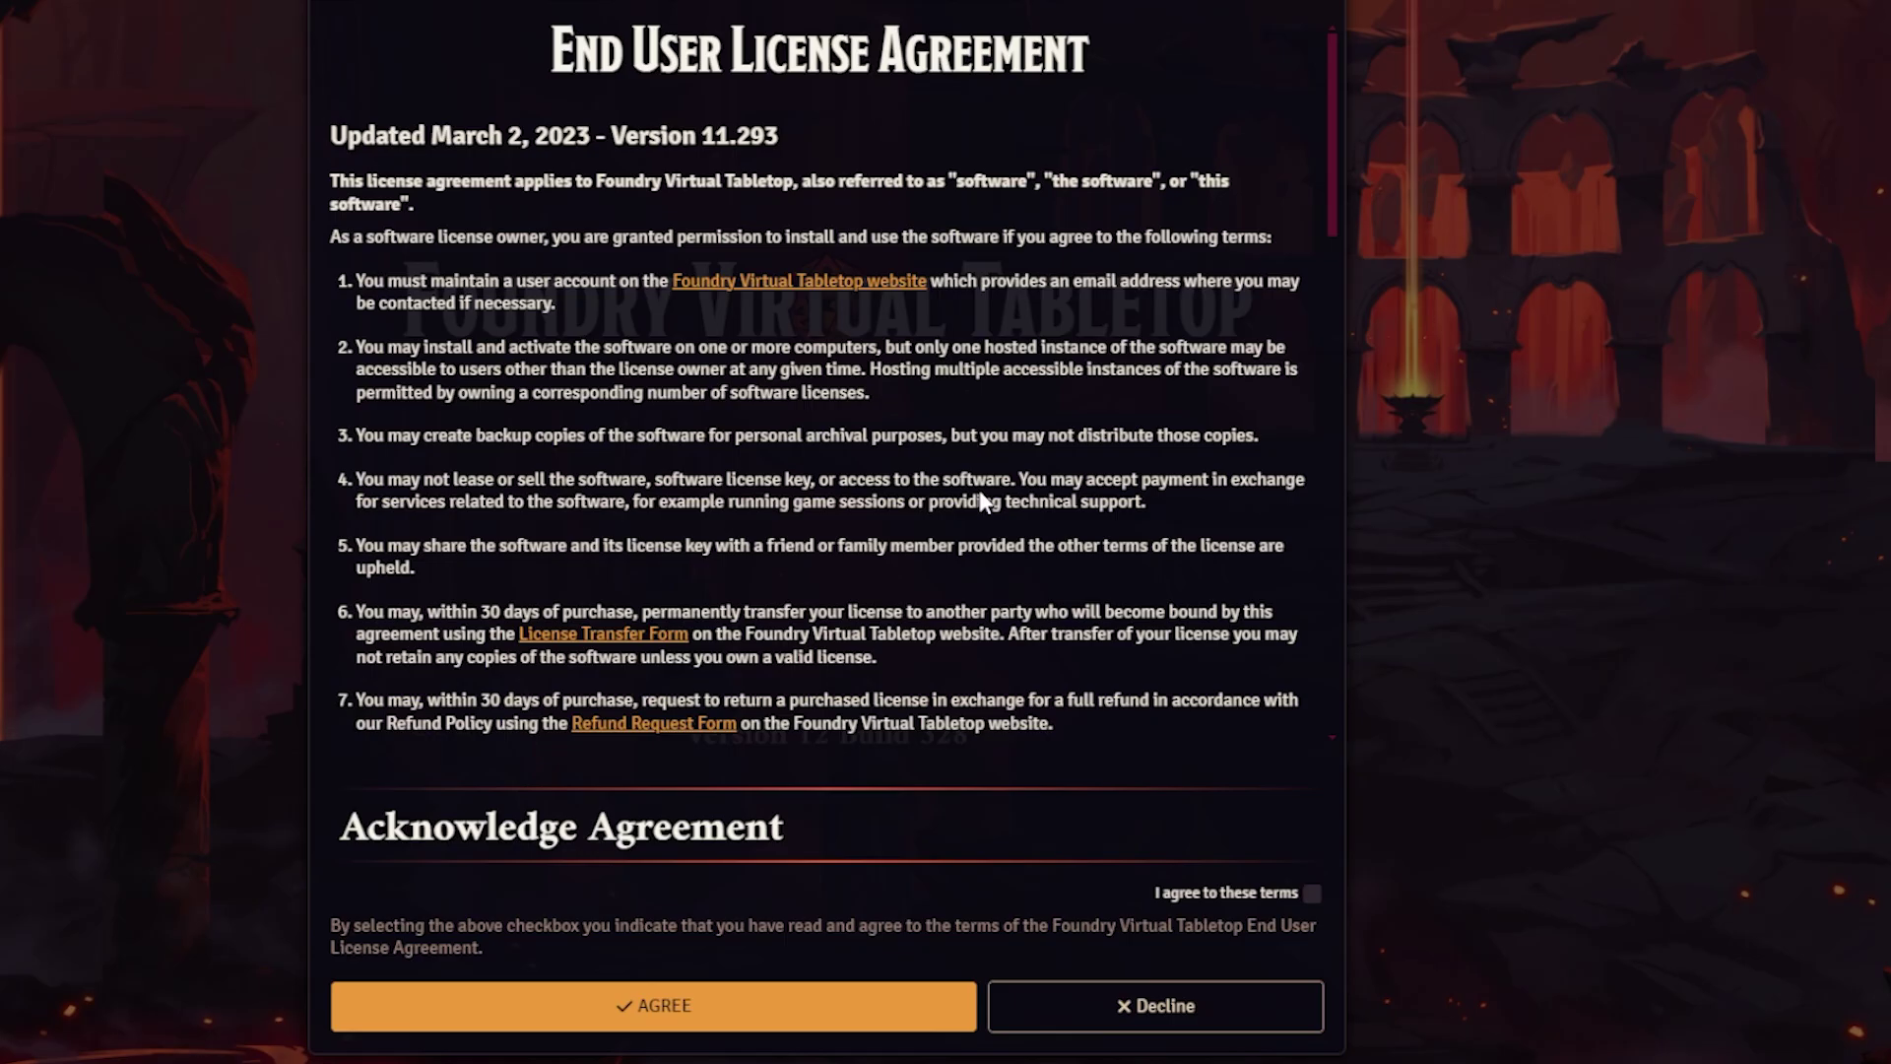
Agree to the Foundry EULA, then log into setup with the pasted admin password
scroll(817, 492, "down", 15)
left_click(890, 1004)
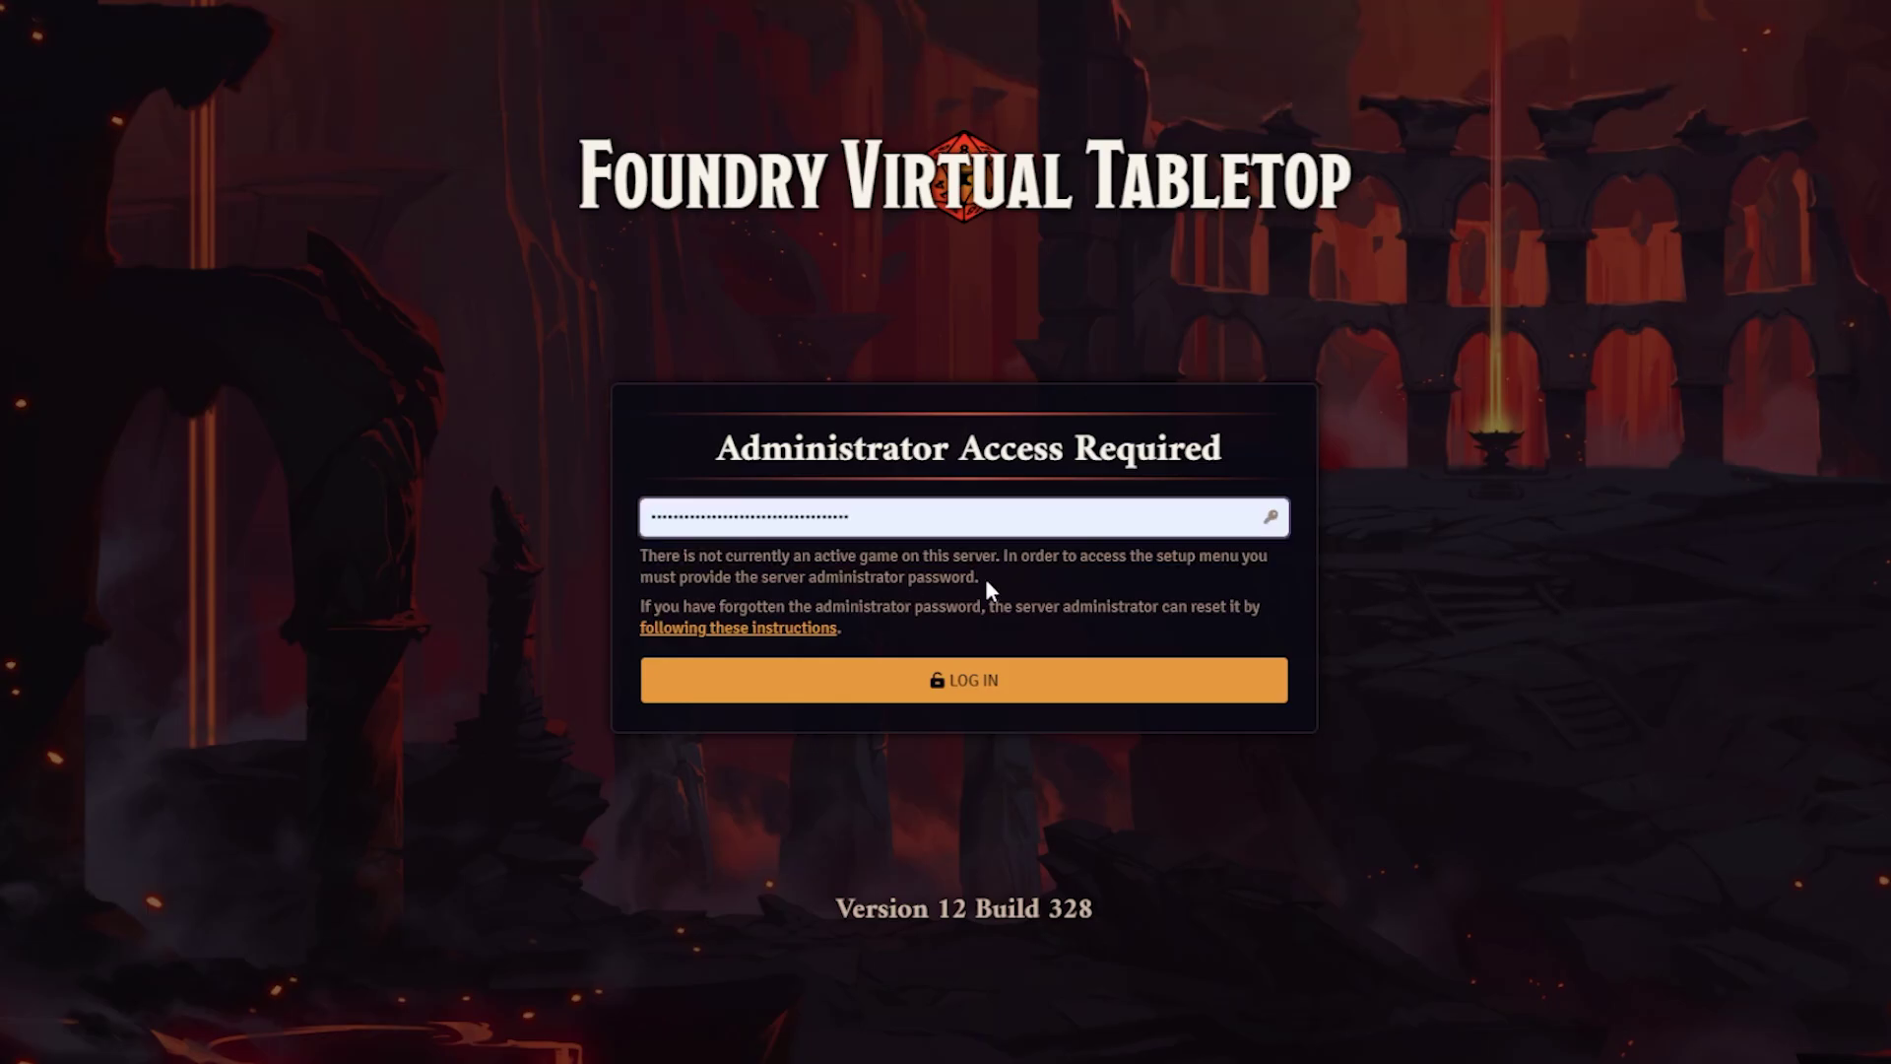
key("ctrl+v")
left_click(680, 693)
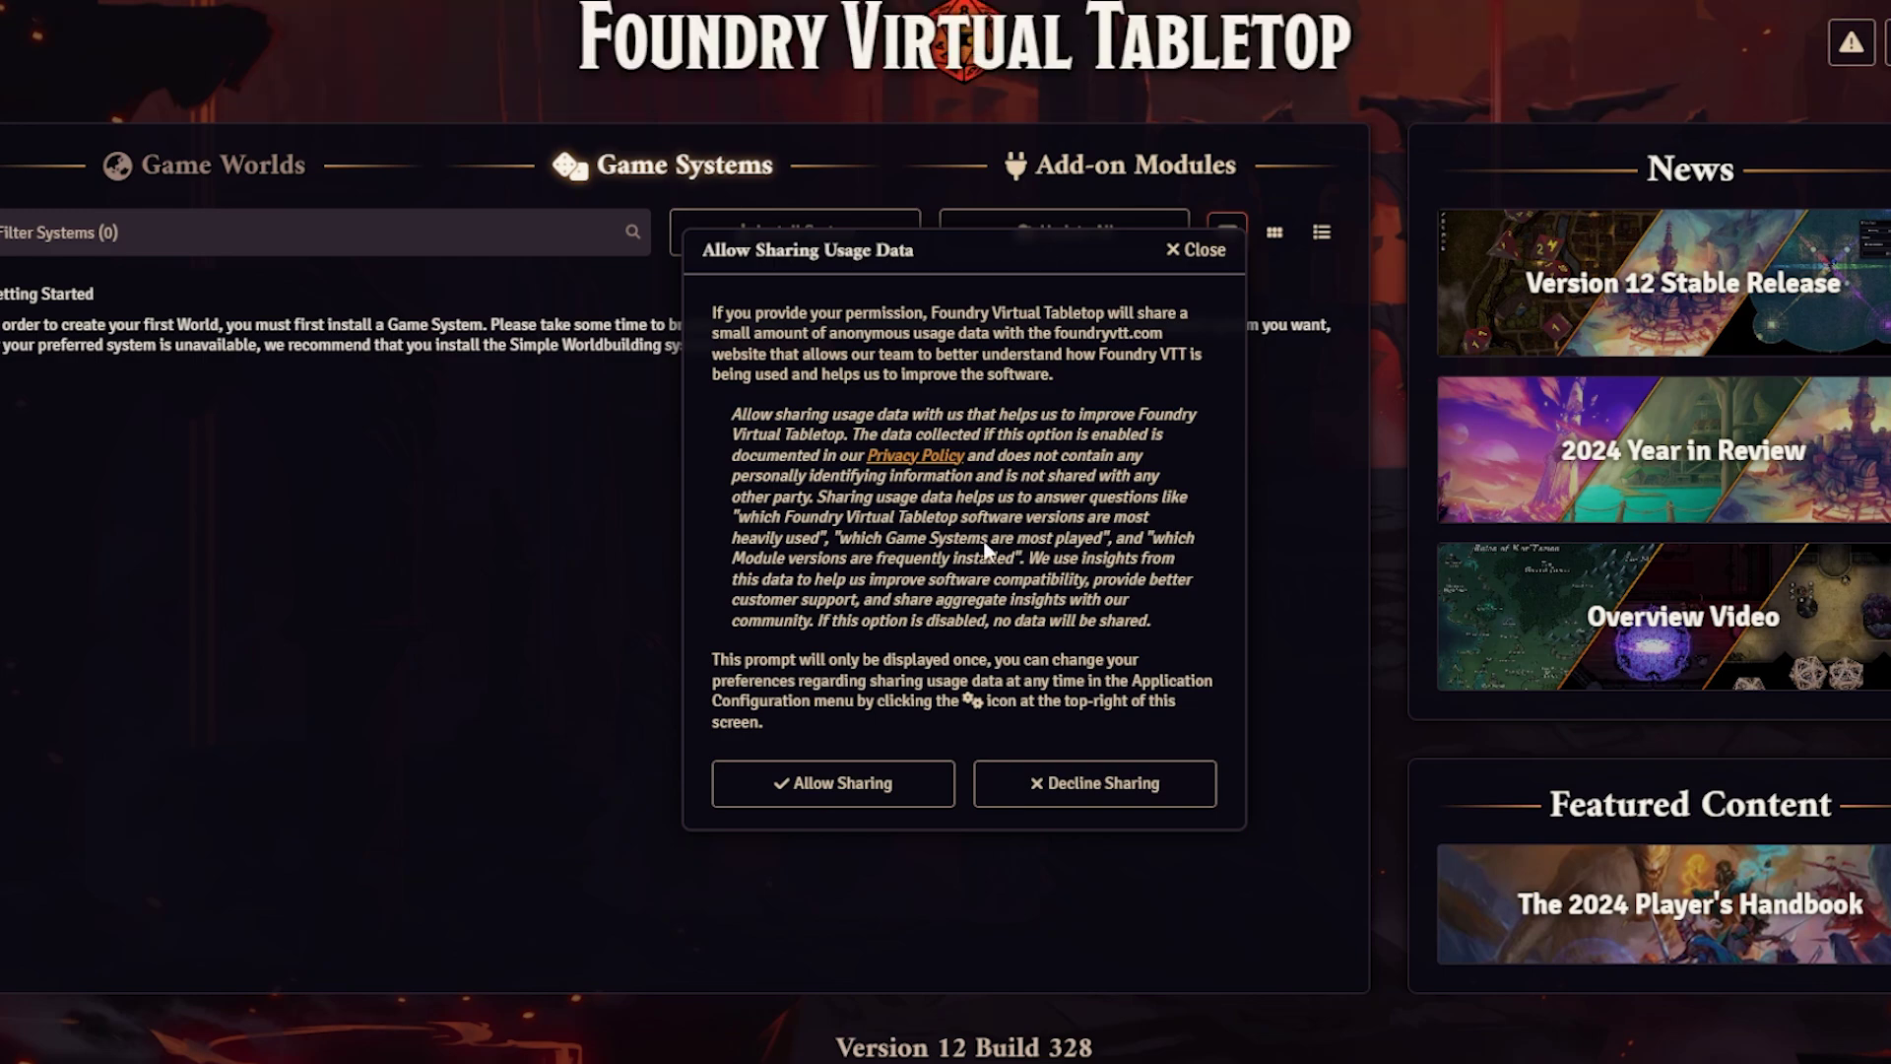
Allow anonymous usage-data sharing in the setup prompt
left_click(846, 785)
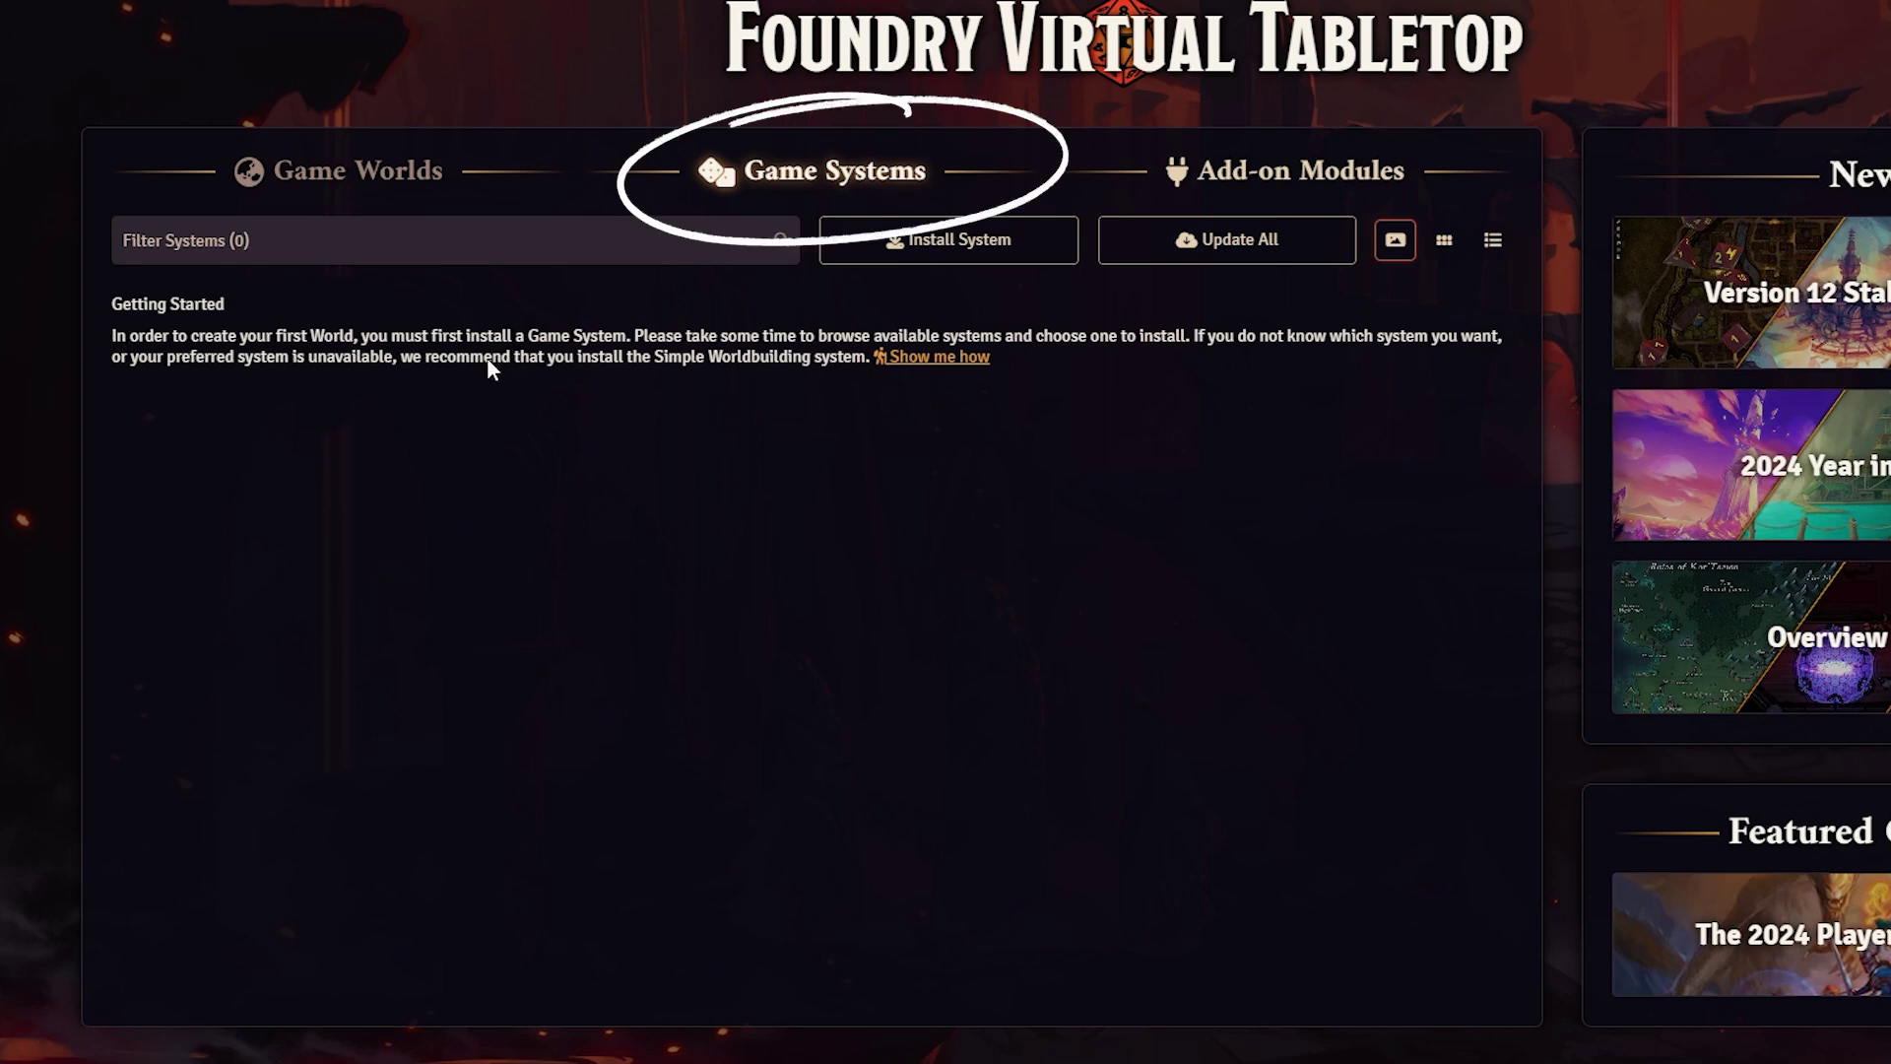
Search the system catalogue for 'pathfinder' and install Pathfinder Second Edition
left_click(949, 244)
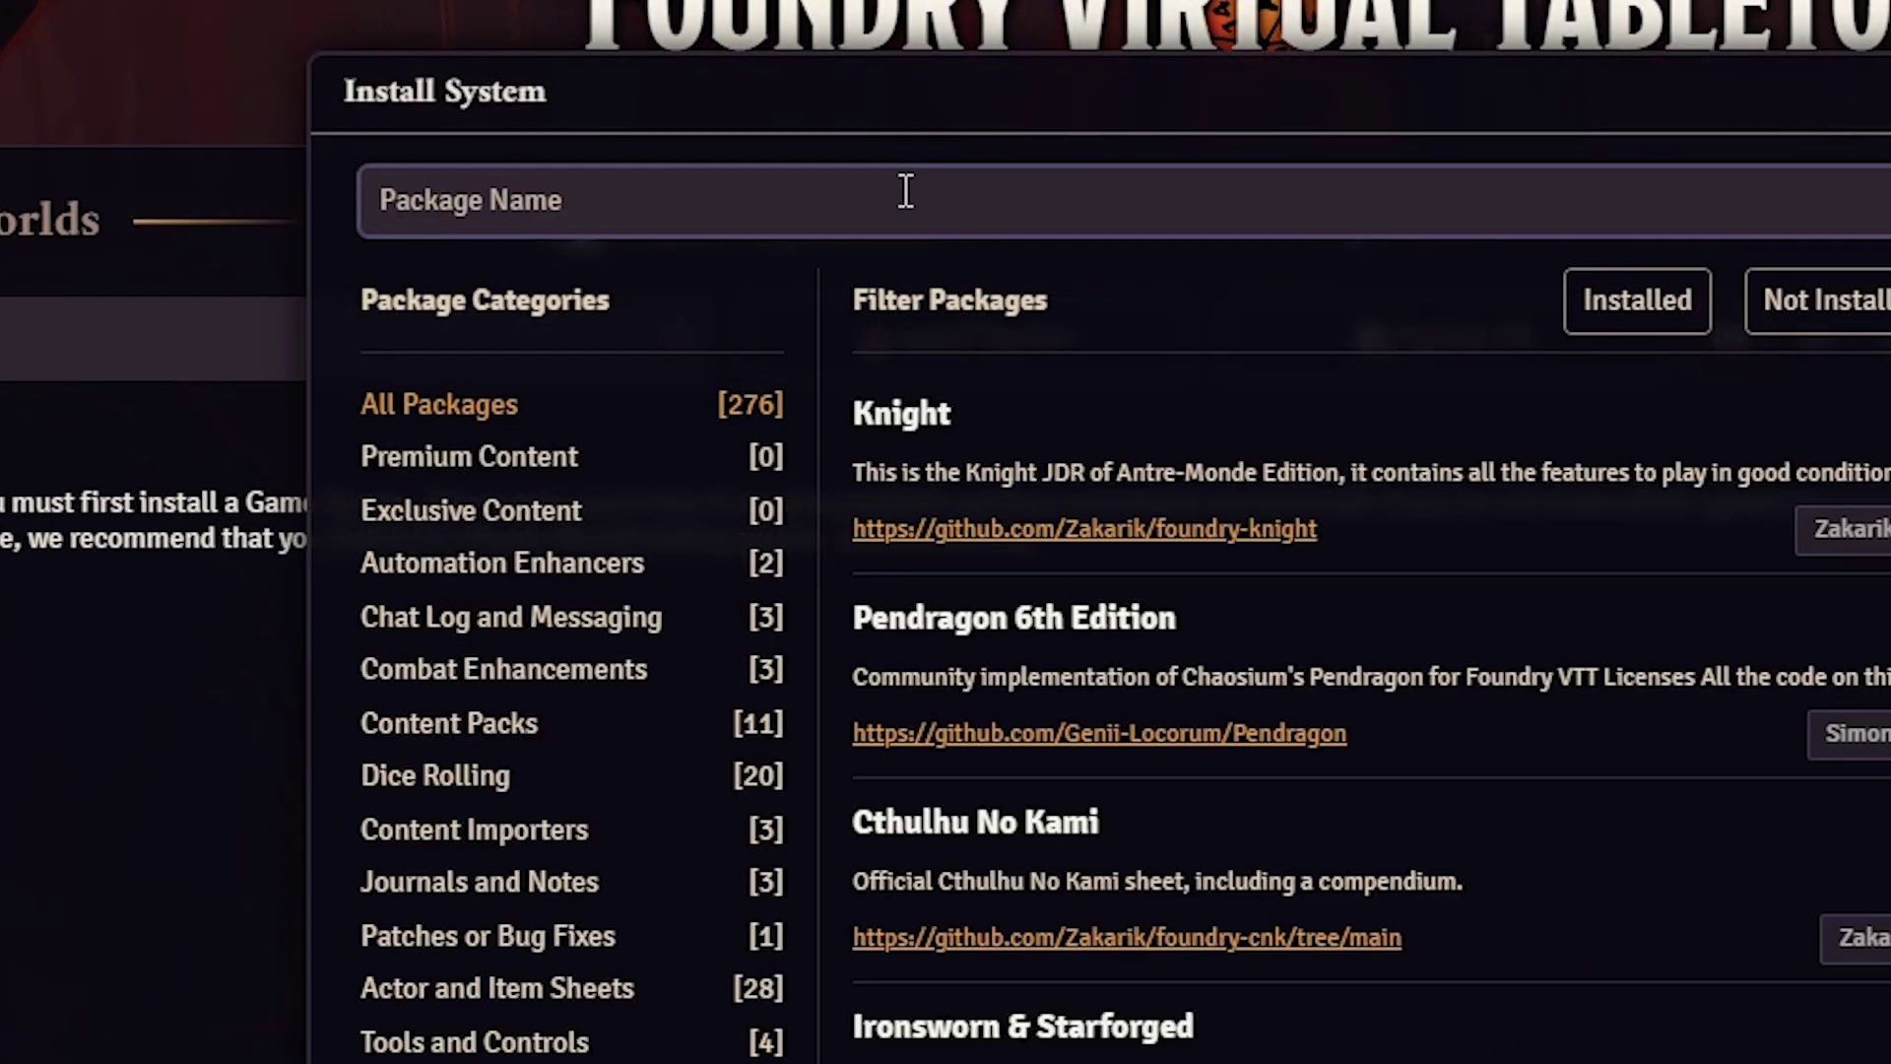
type("path")
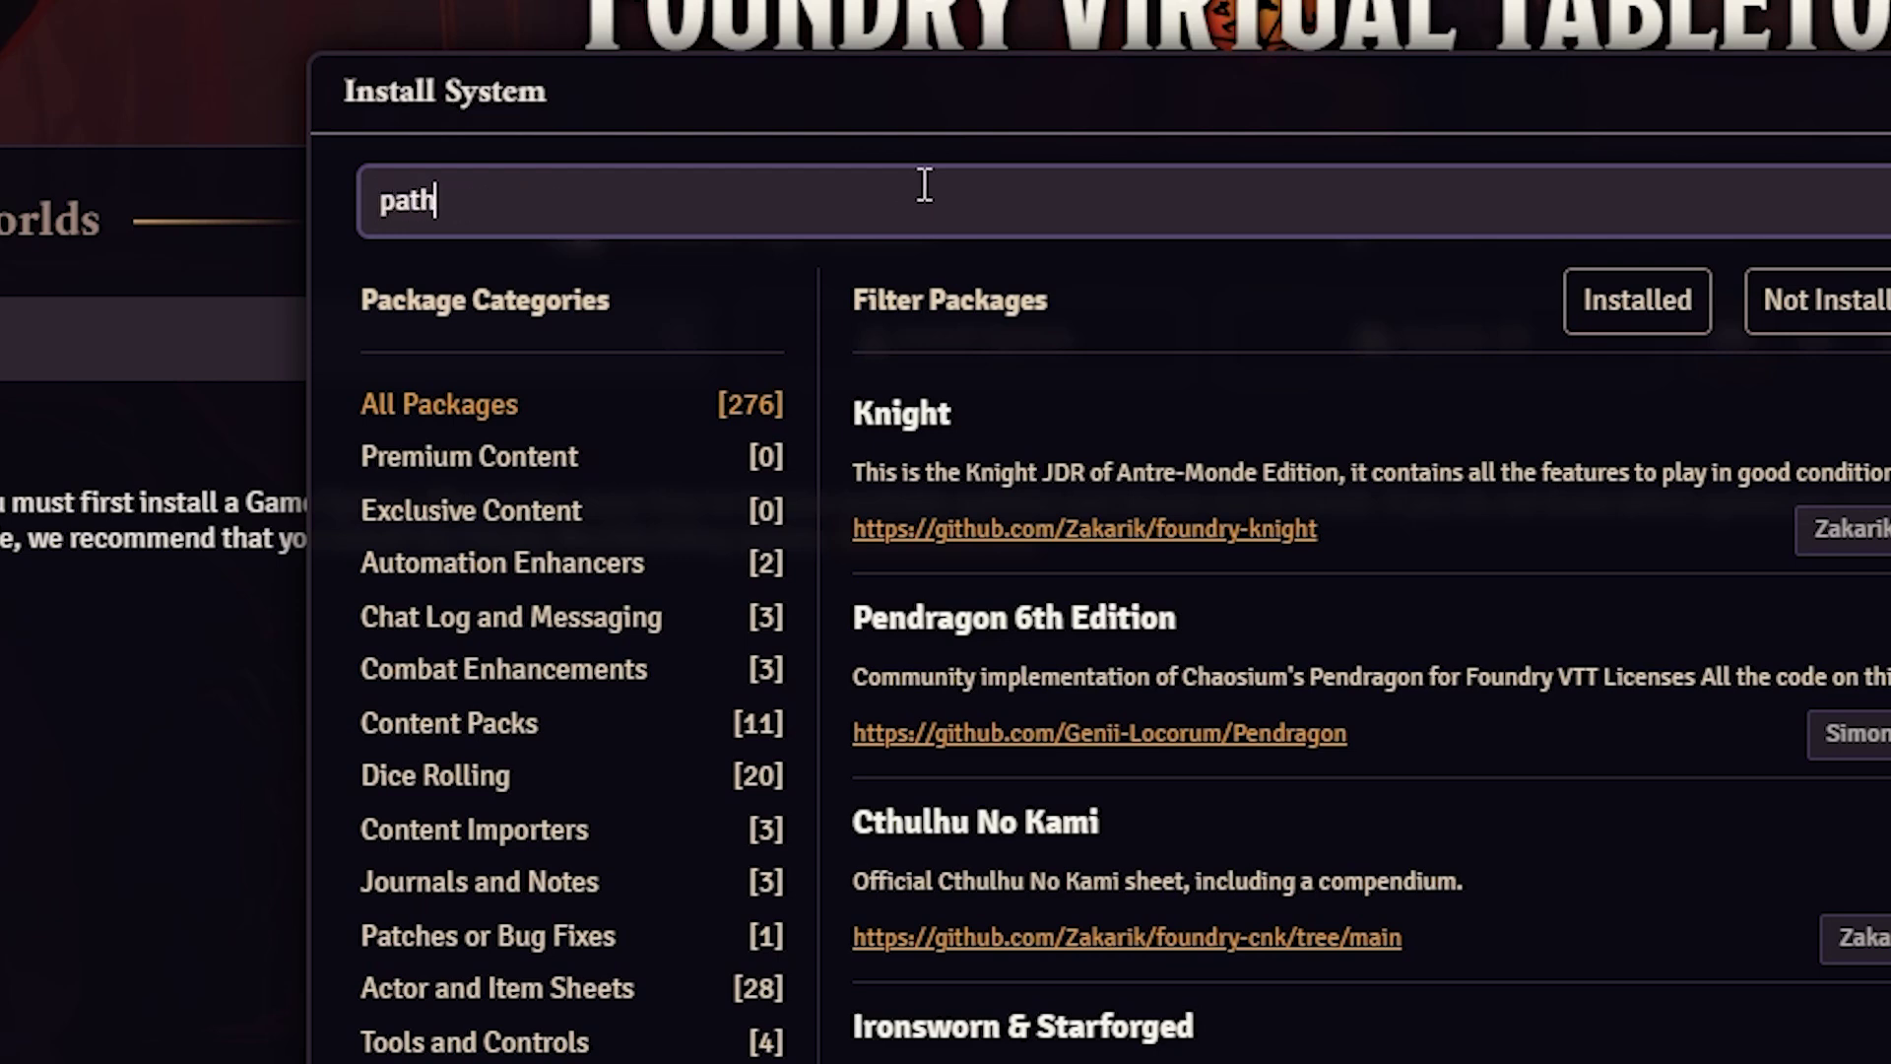
type("finder")
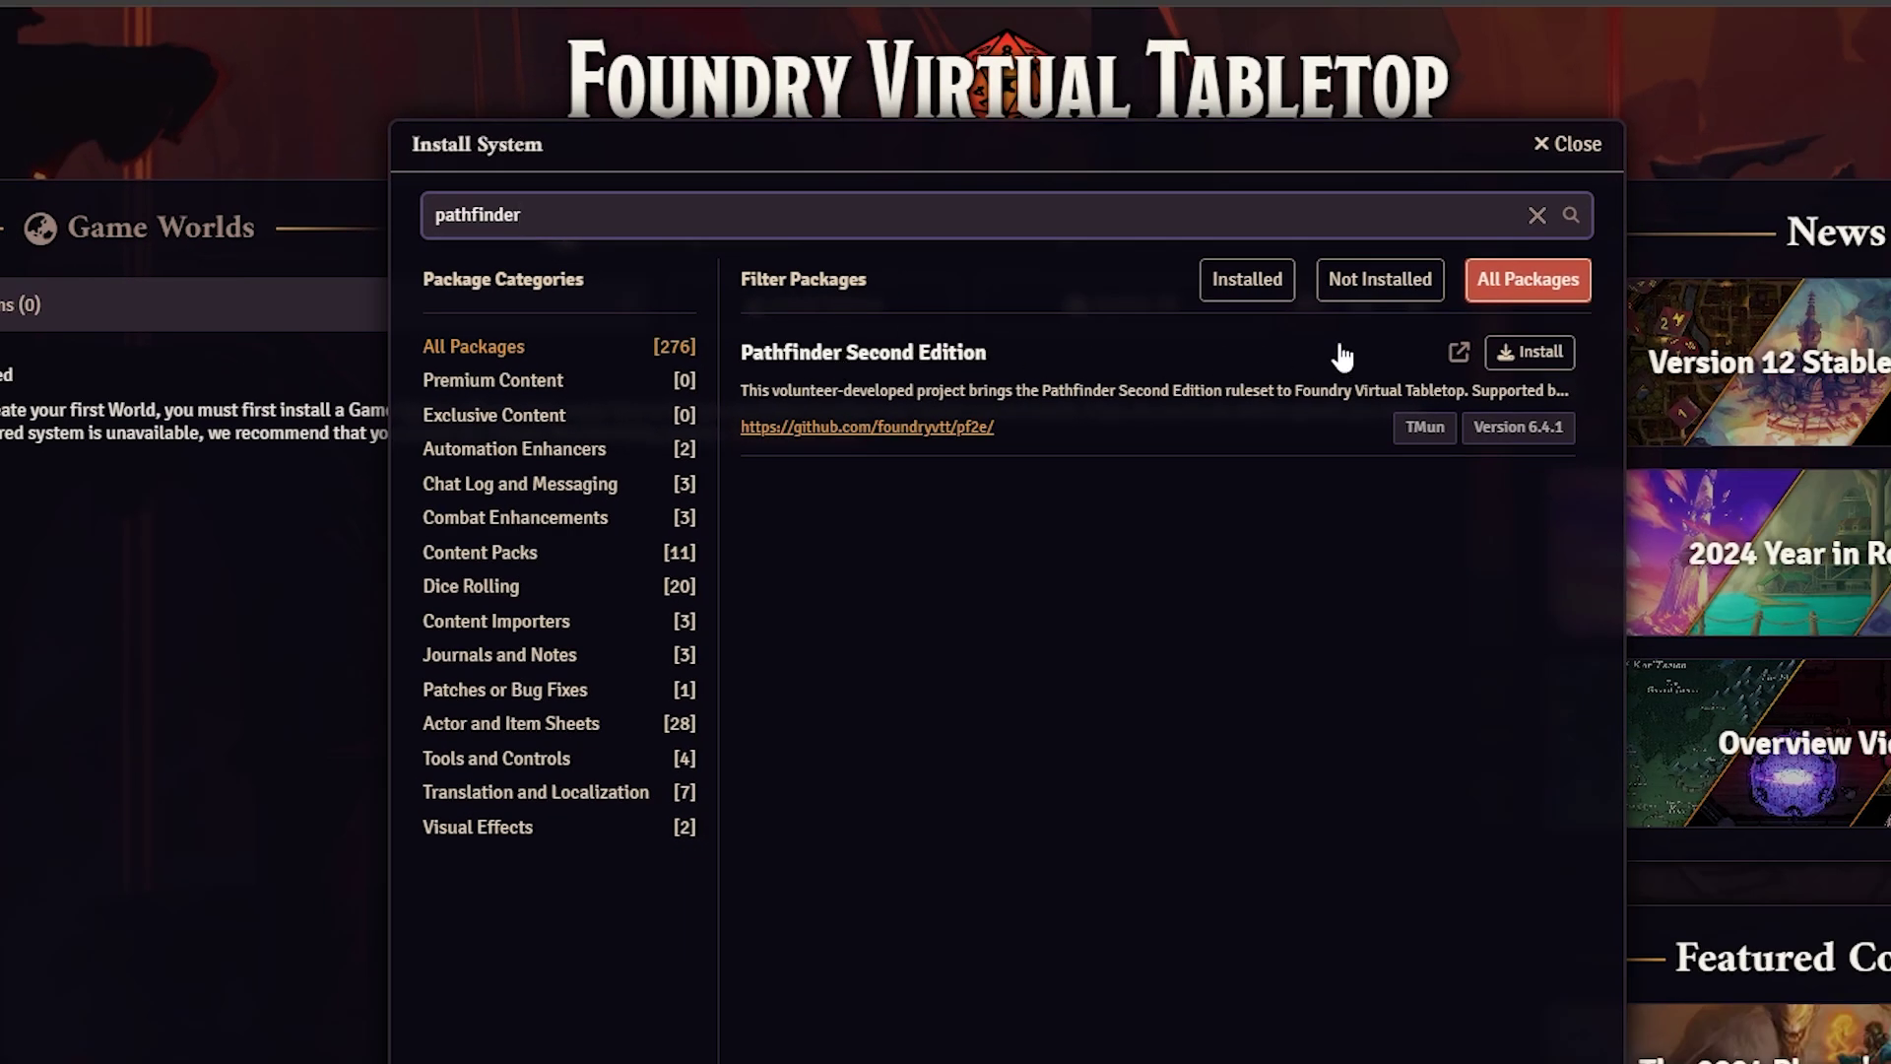
left_click(1523, 353)
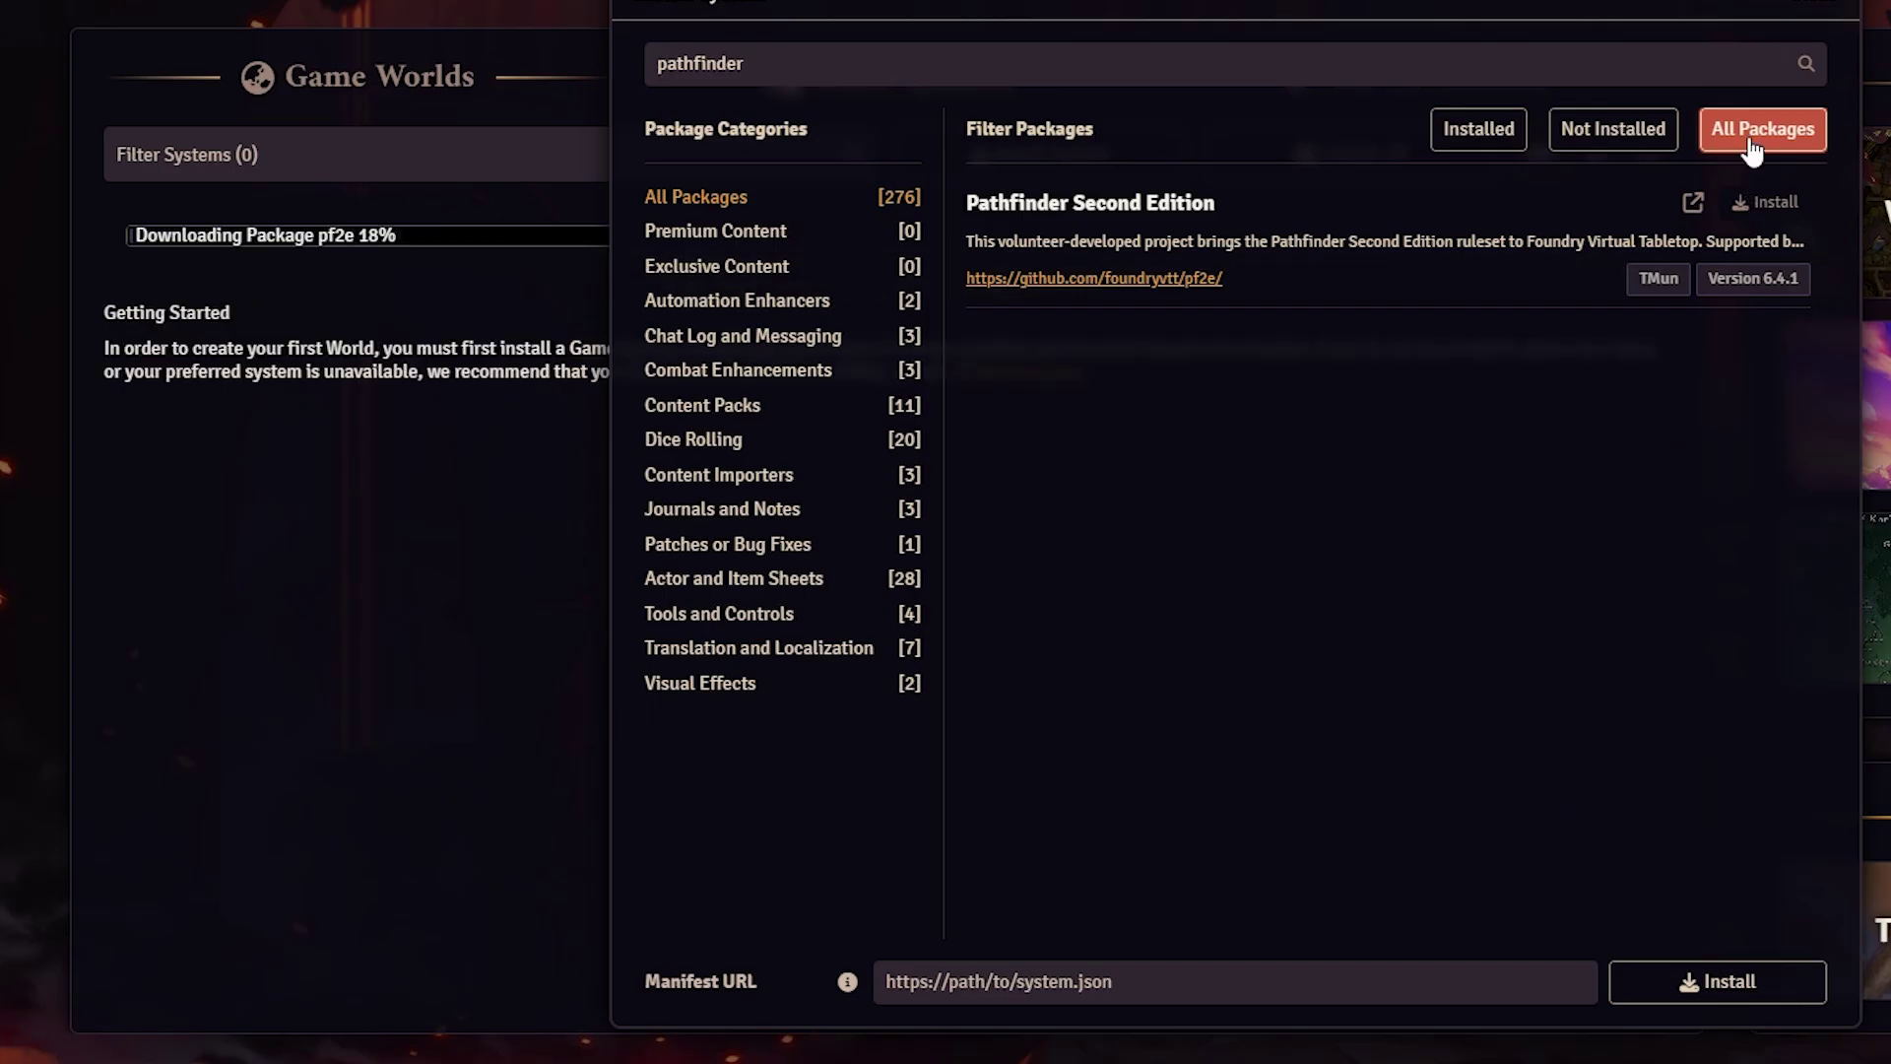
left_click(1566, 143)
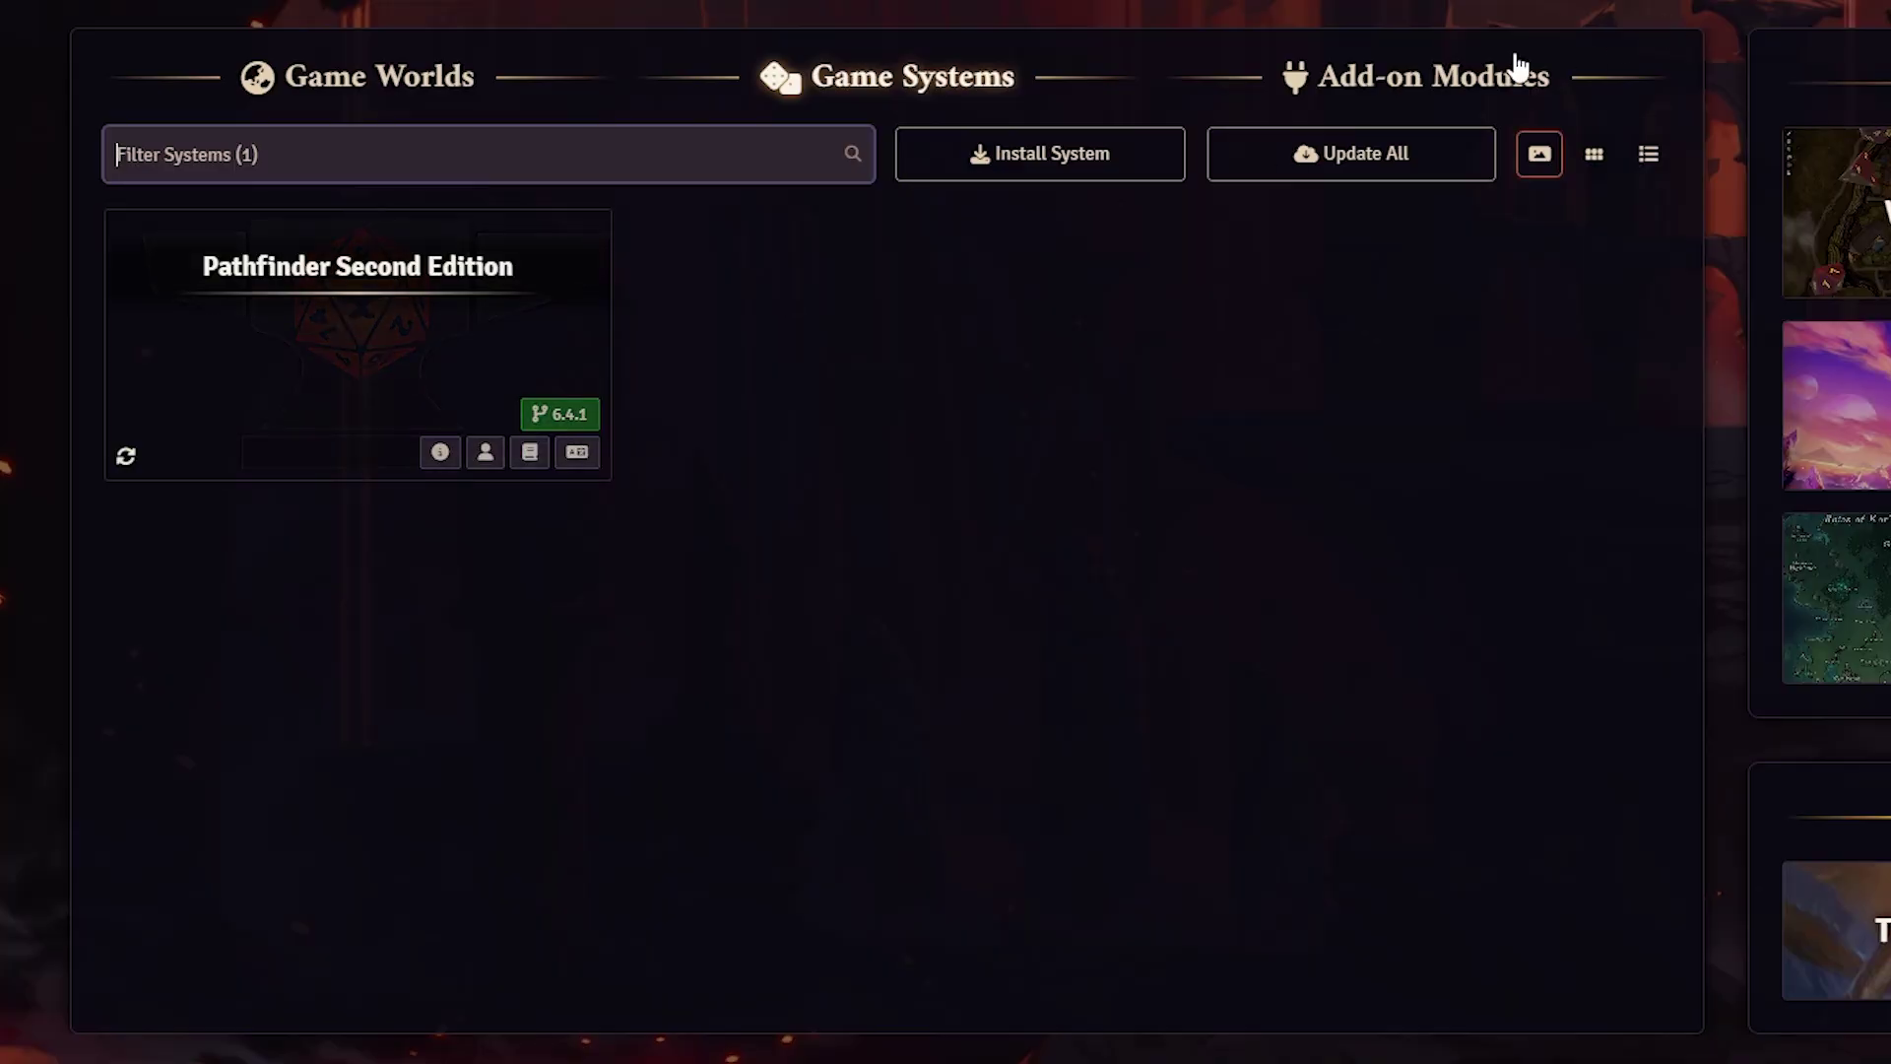
Install the Dice So Nice! module from the module catalogue
left_click(1415, 74)
left_click(930, 157)
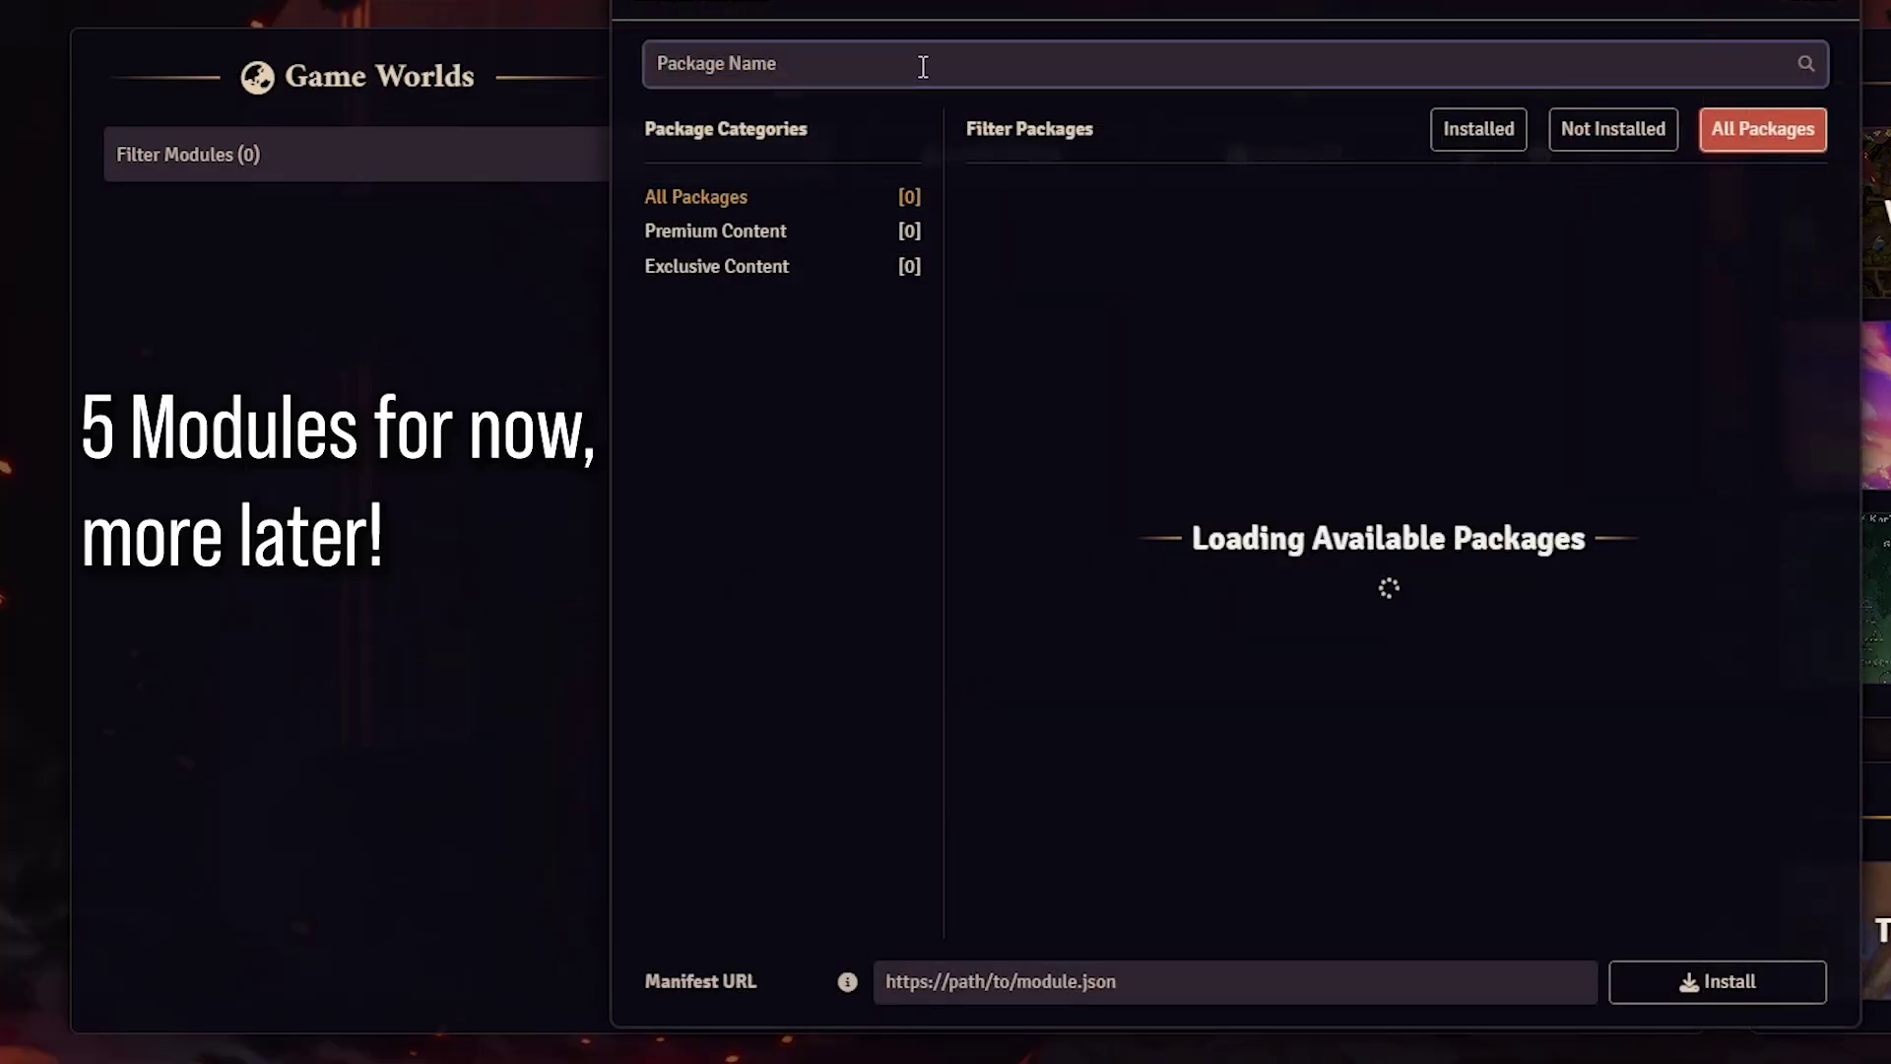
type("Dice s")
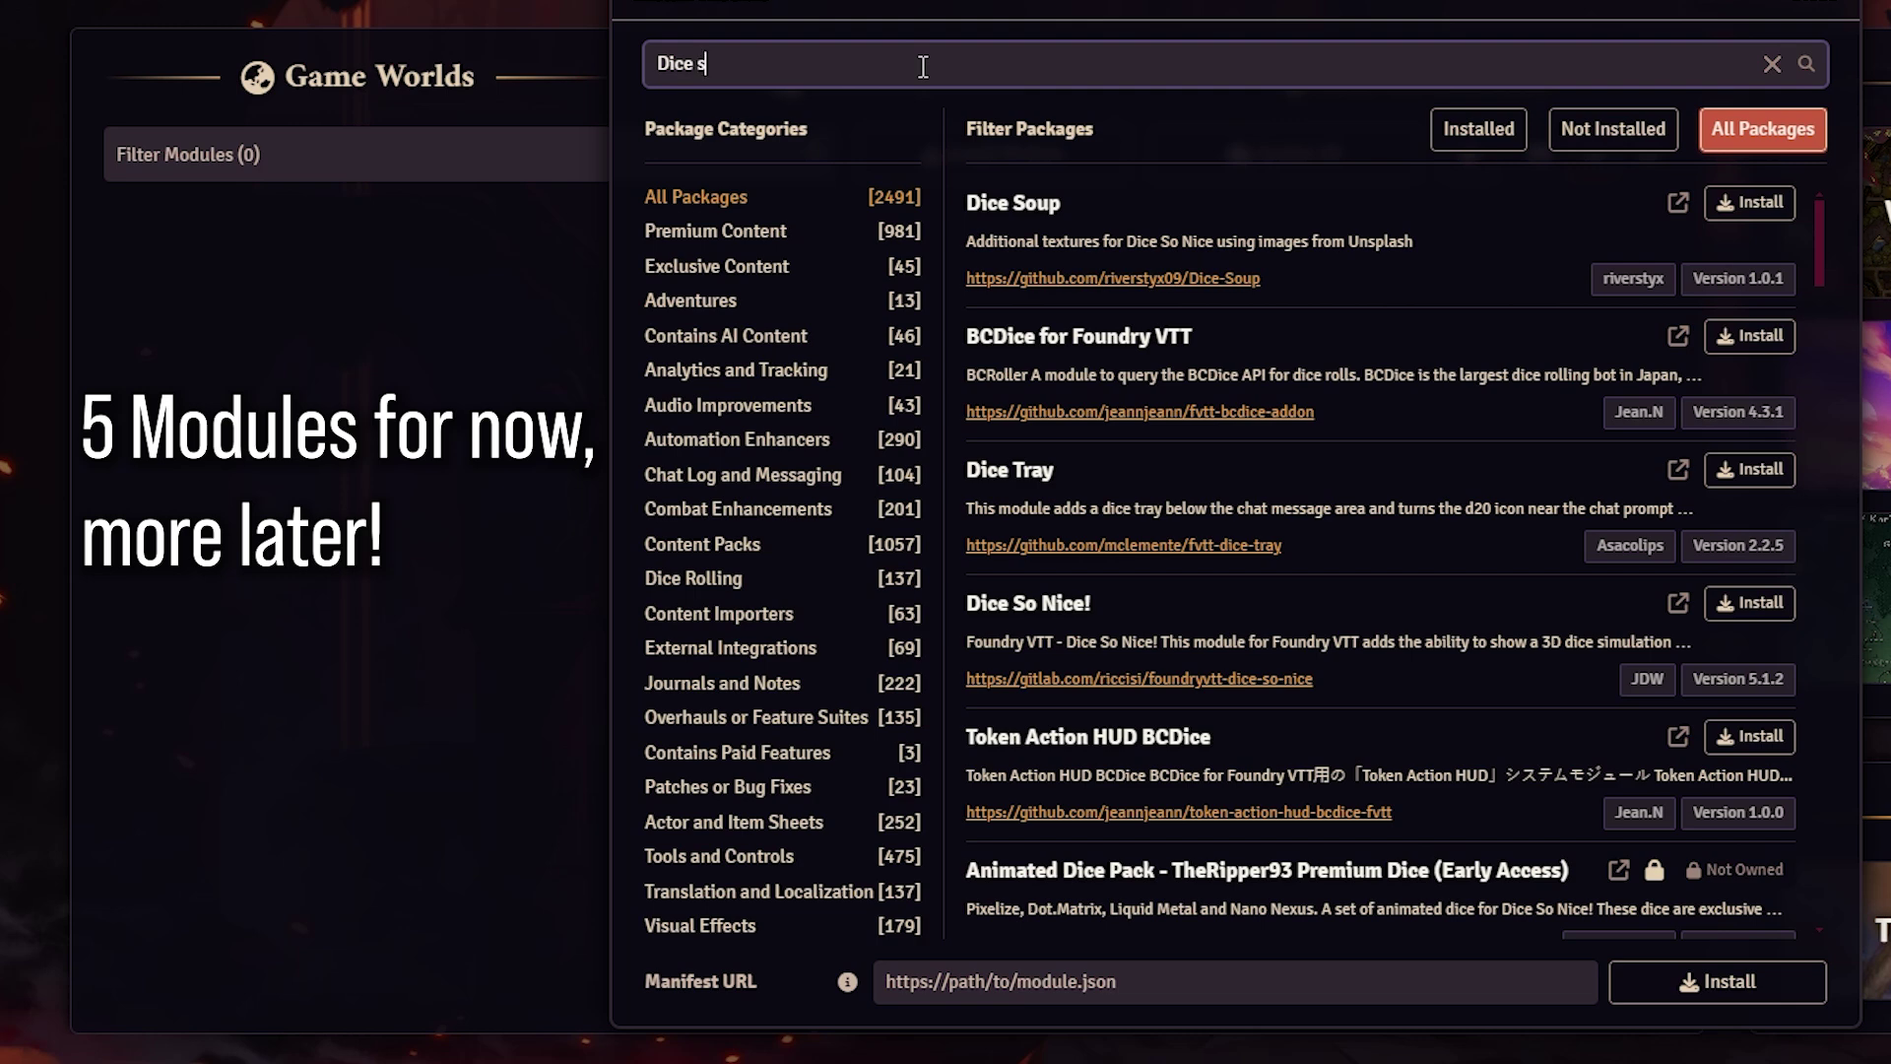
type("o nic")
type("e")
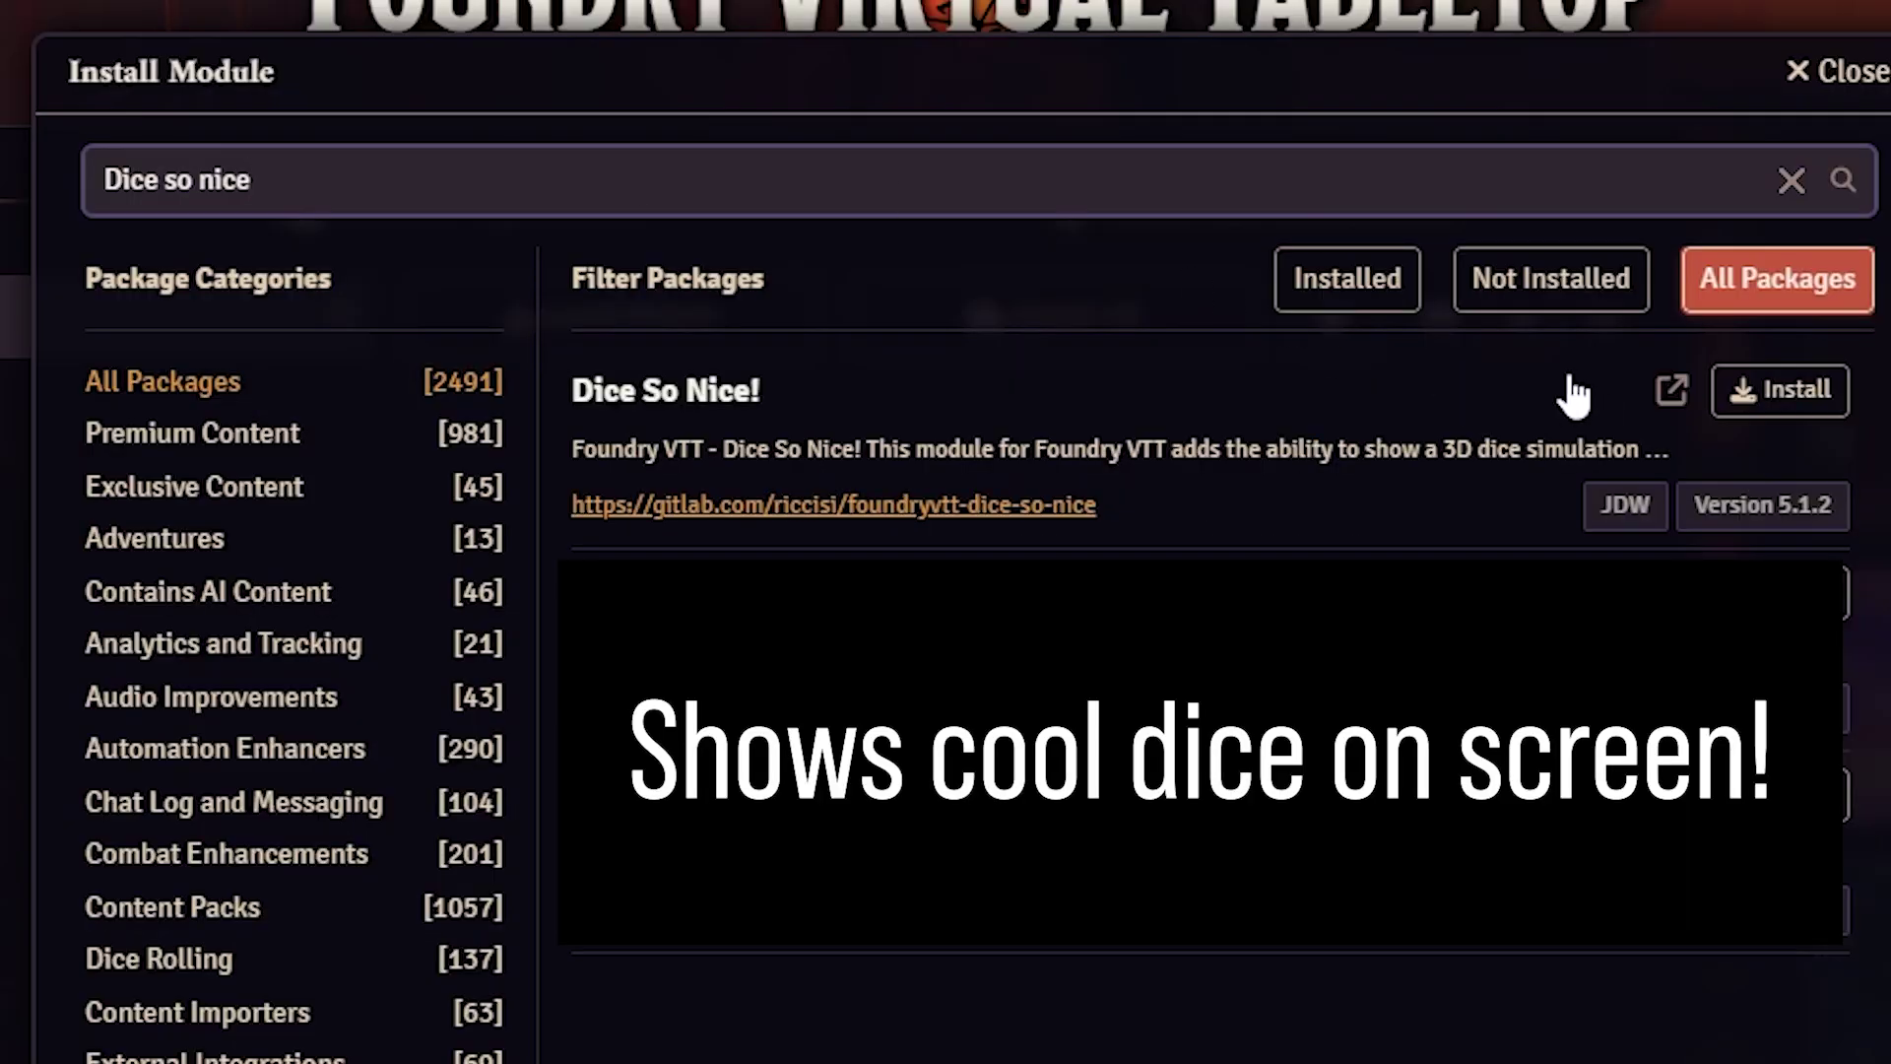
left_click(1781, 390)
Install Force Client Settings with its libWrapper dependency, plus Pathfinder Beginner Box
type("pf2e")
type(" workb")
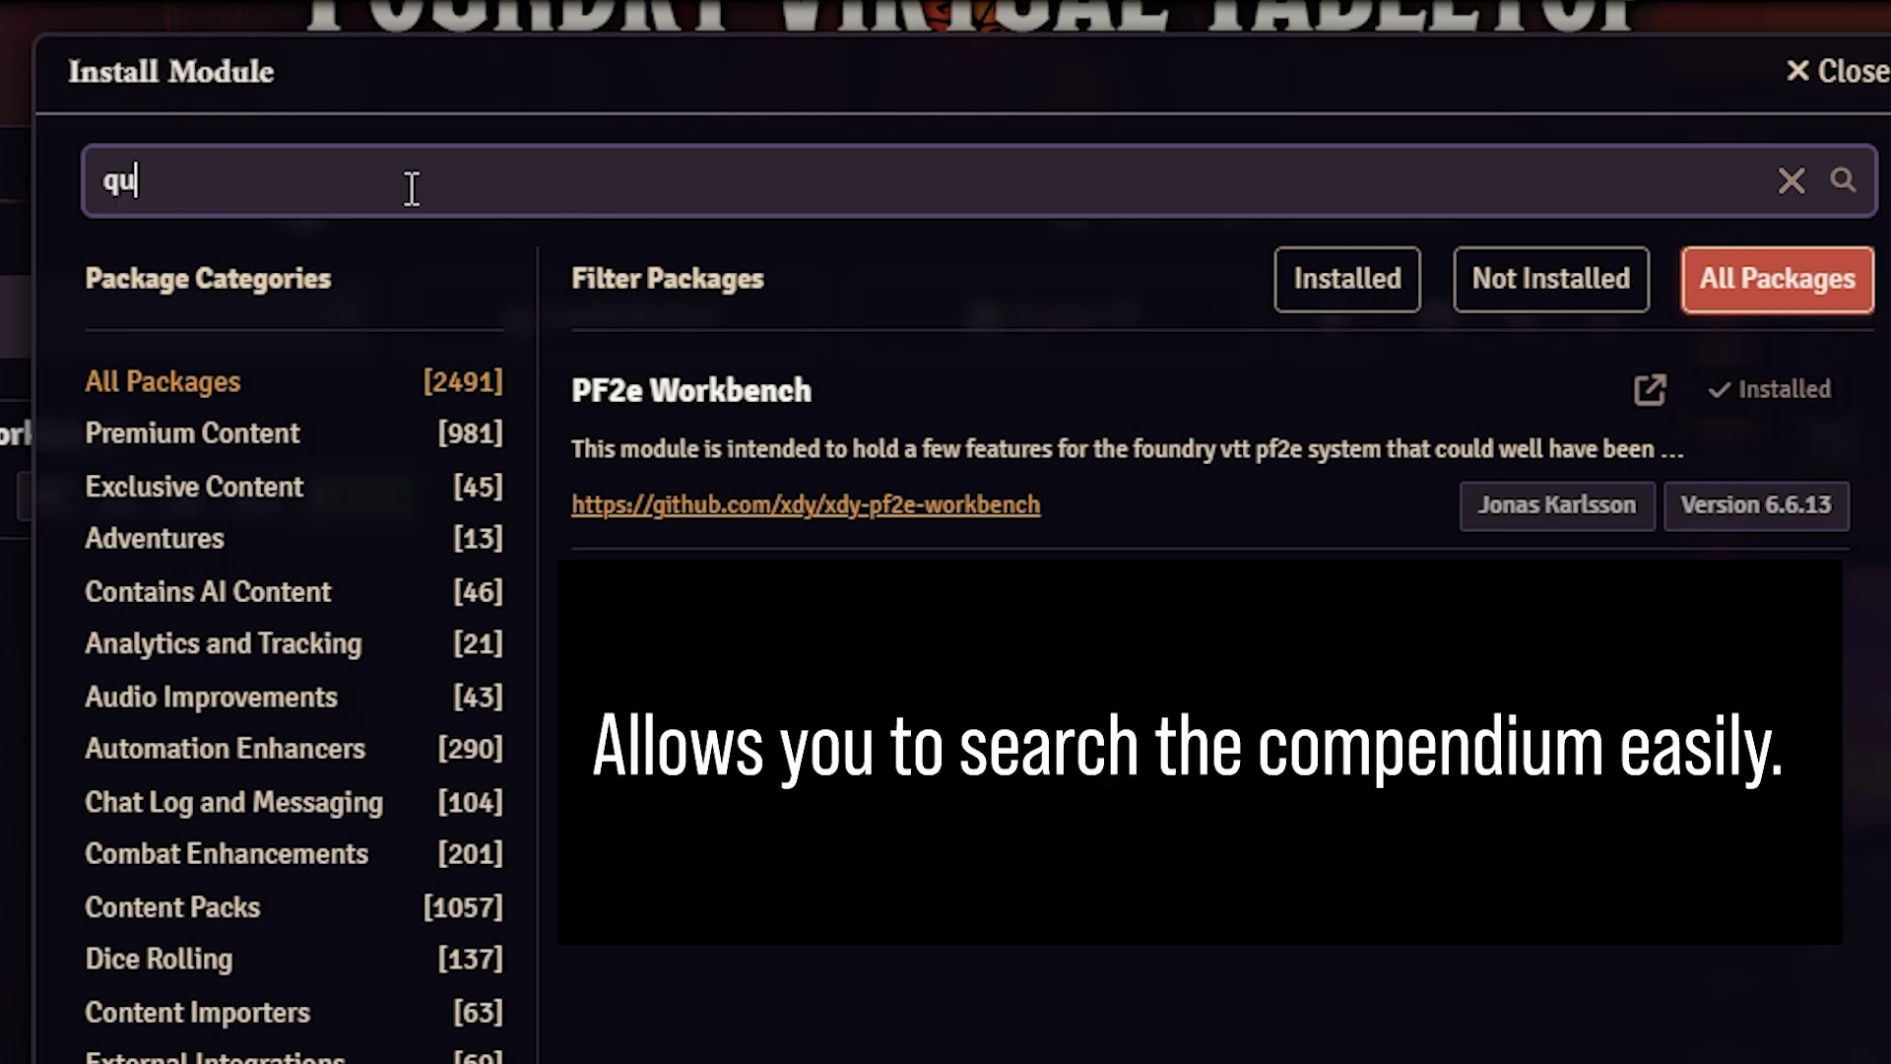
type("ick ins")
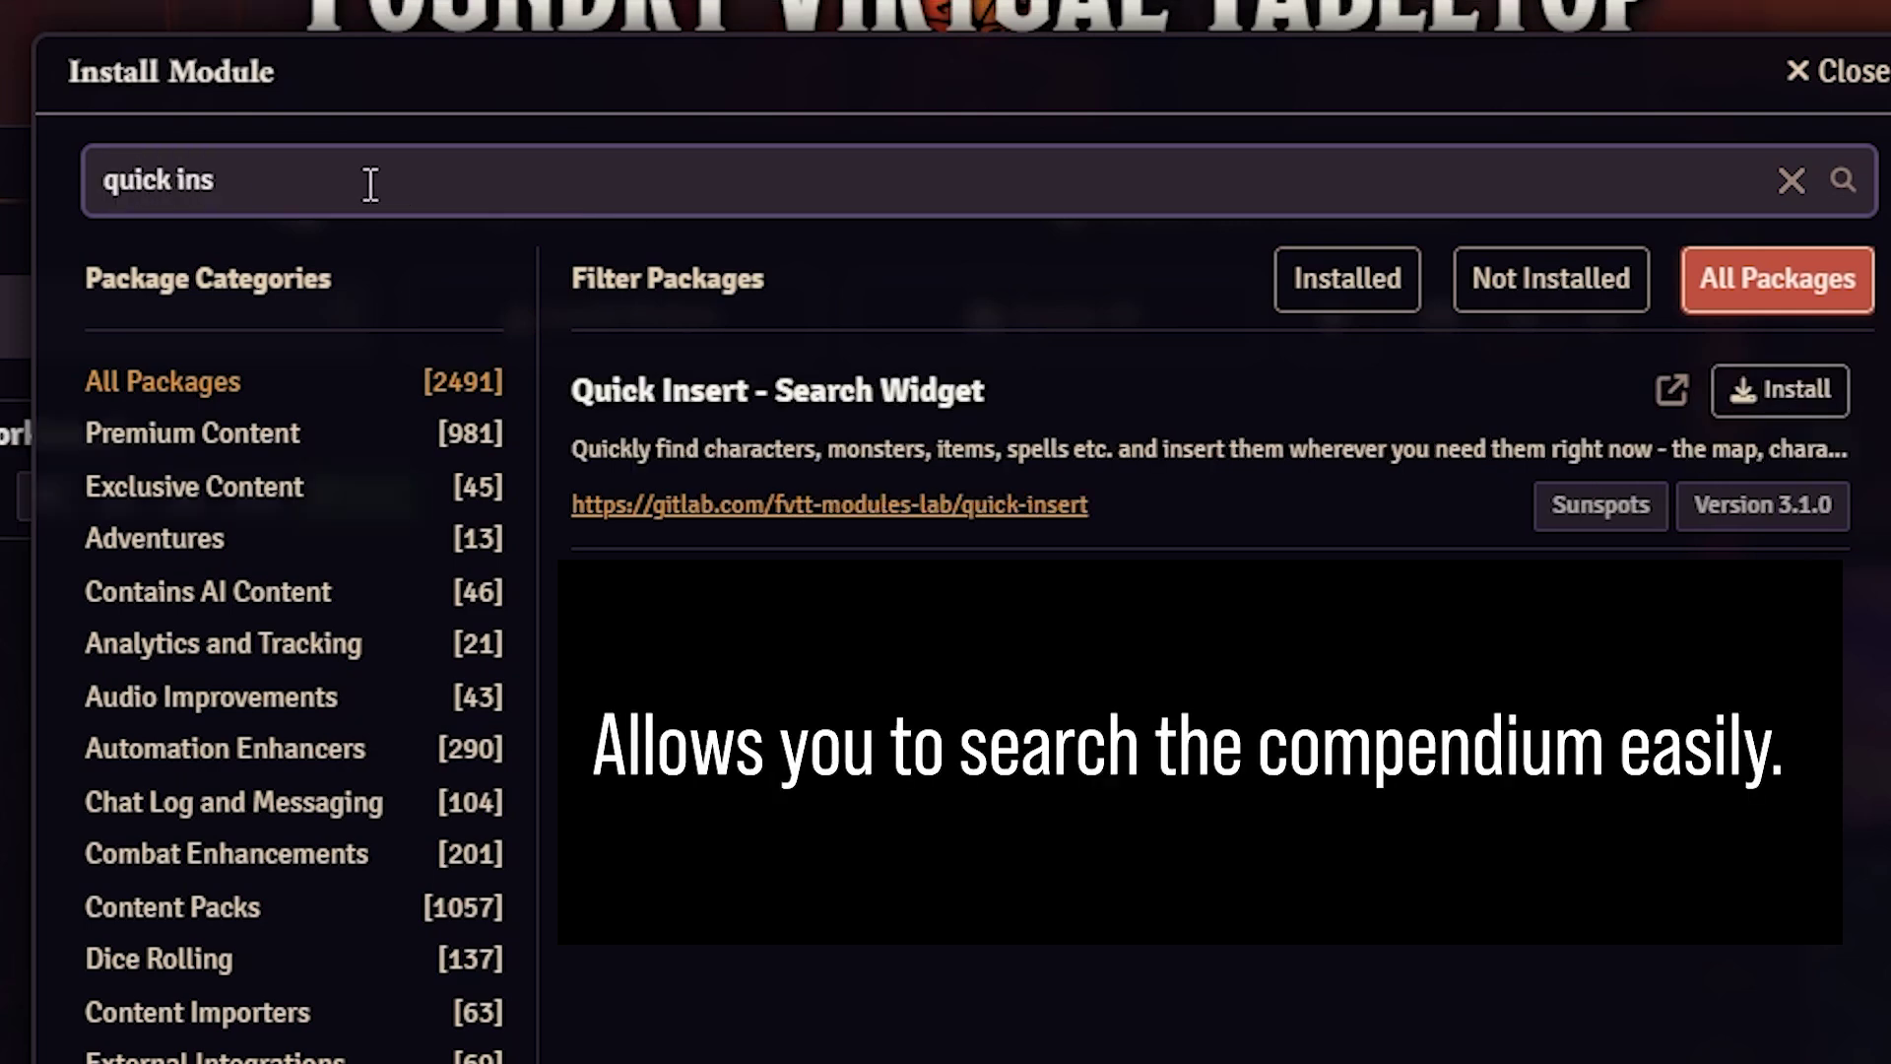
type("Force")
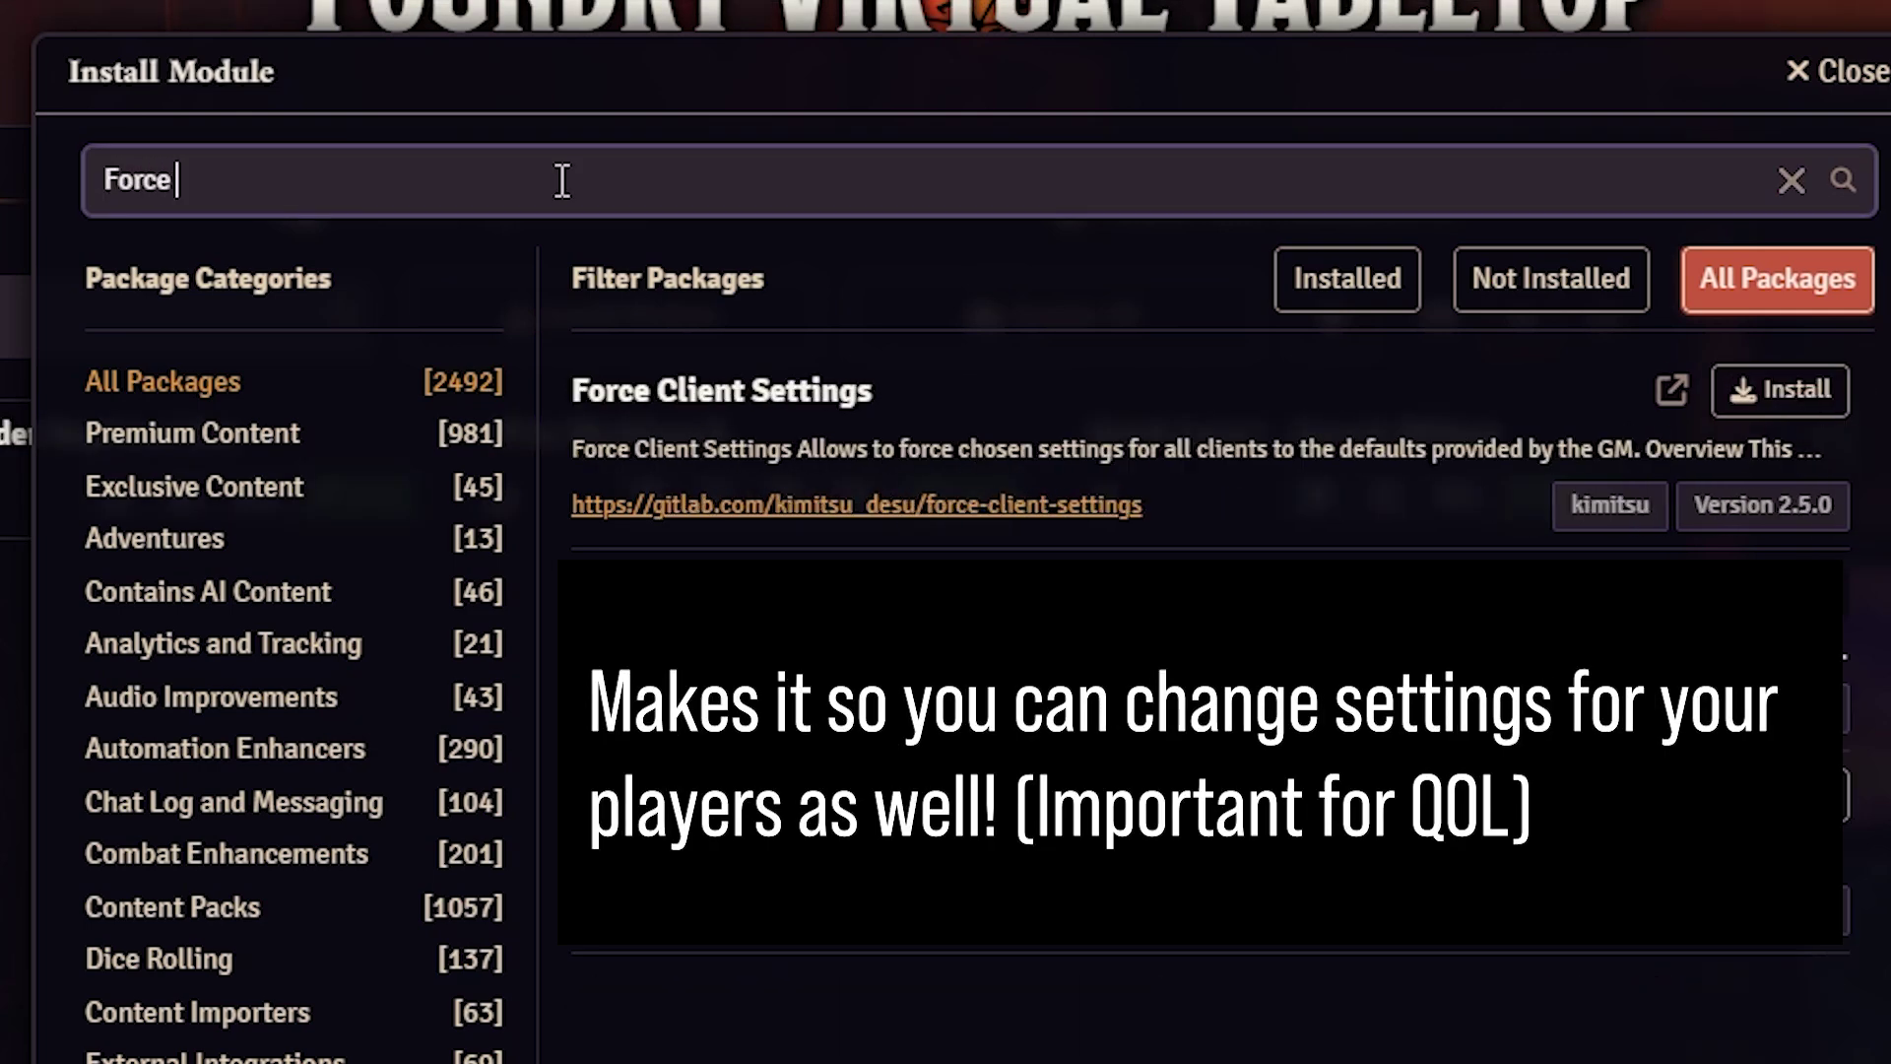
left_click(1781, 389)
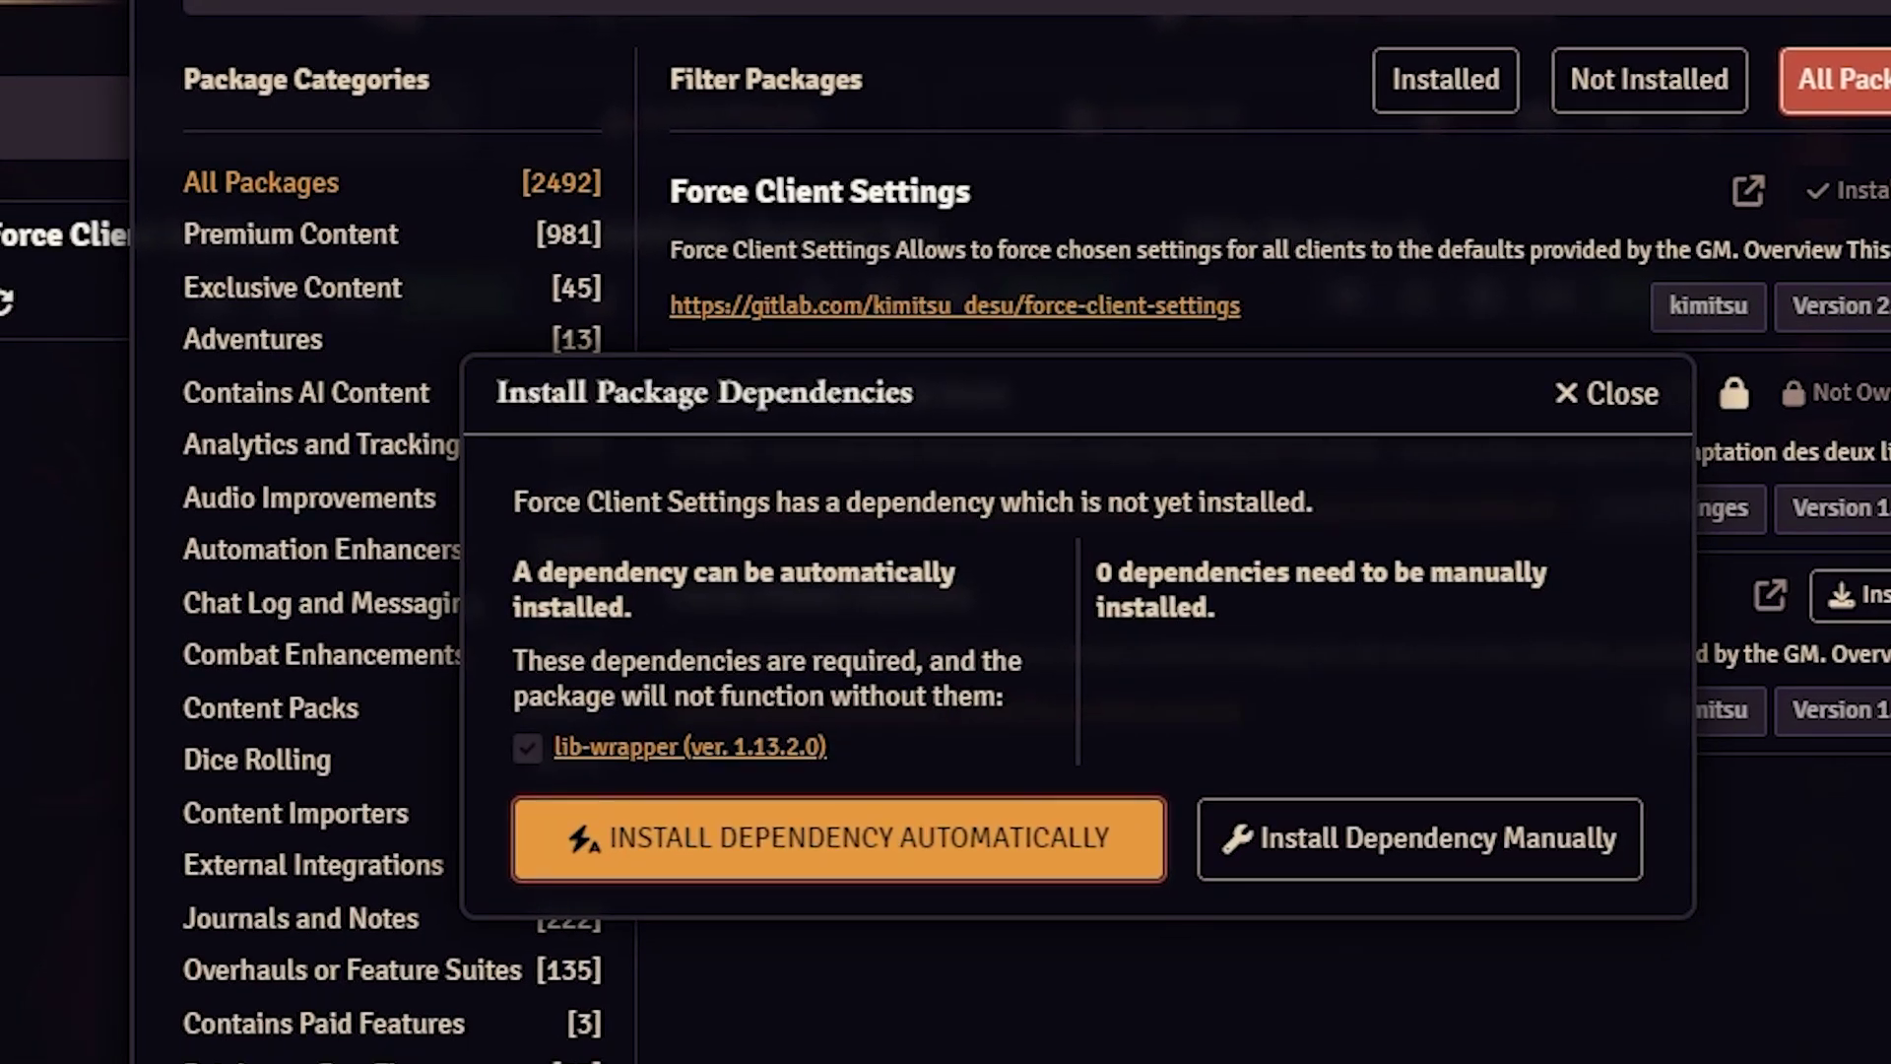
left_click(988, 834)
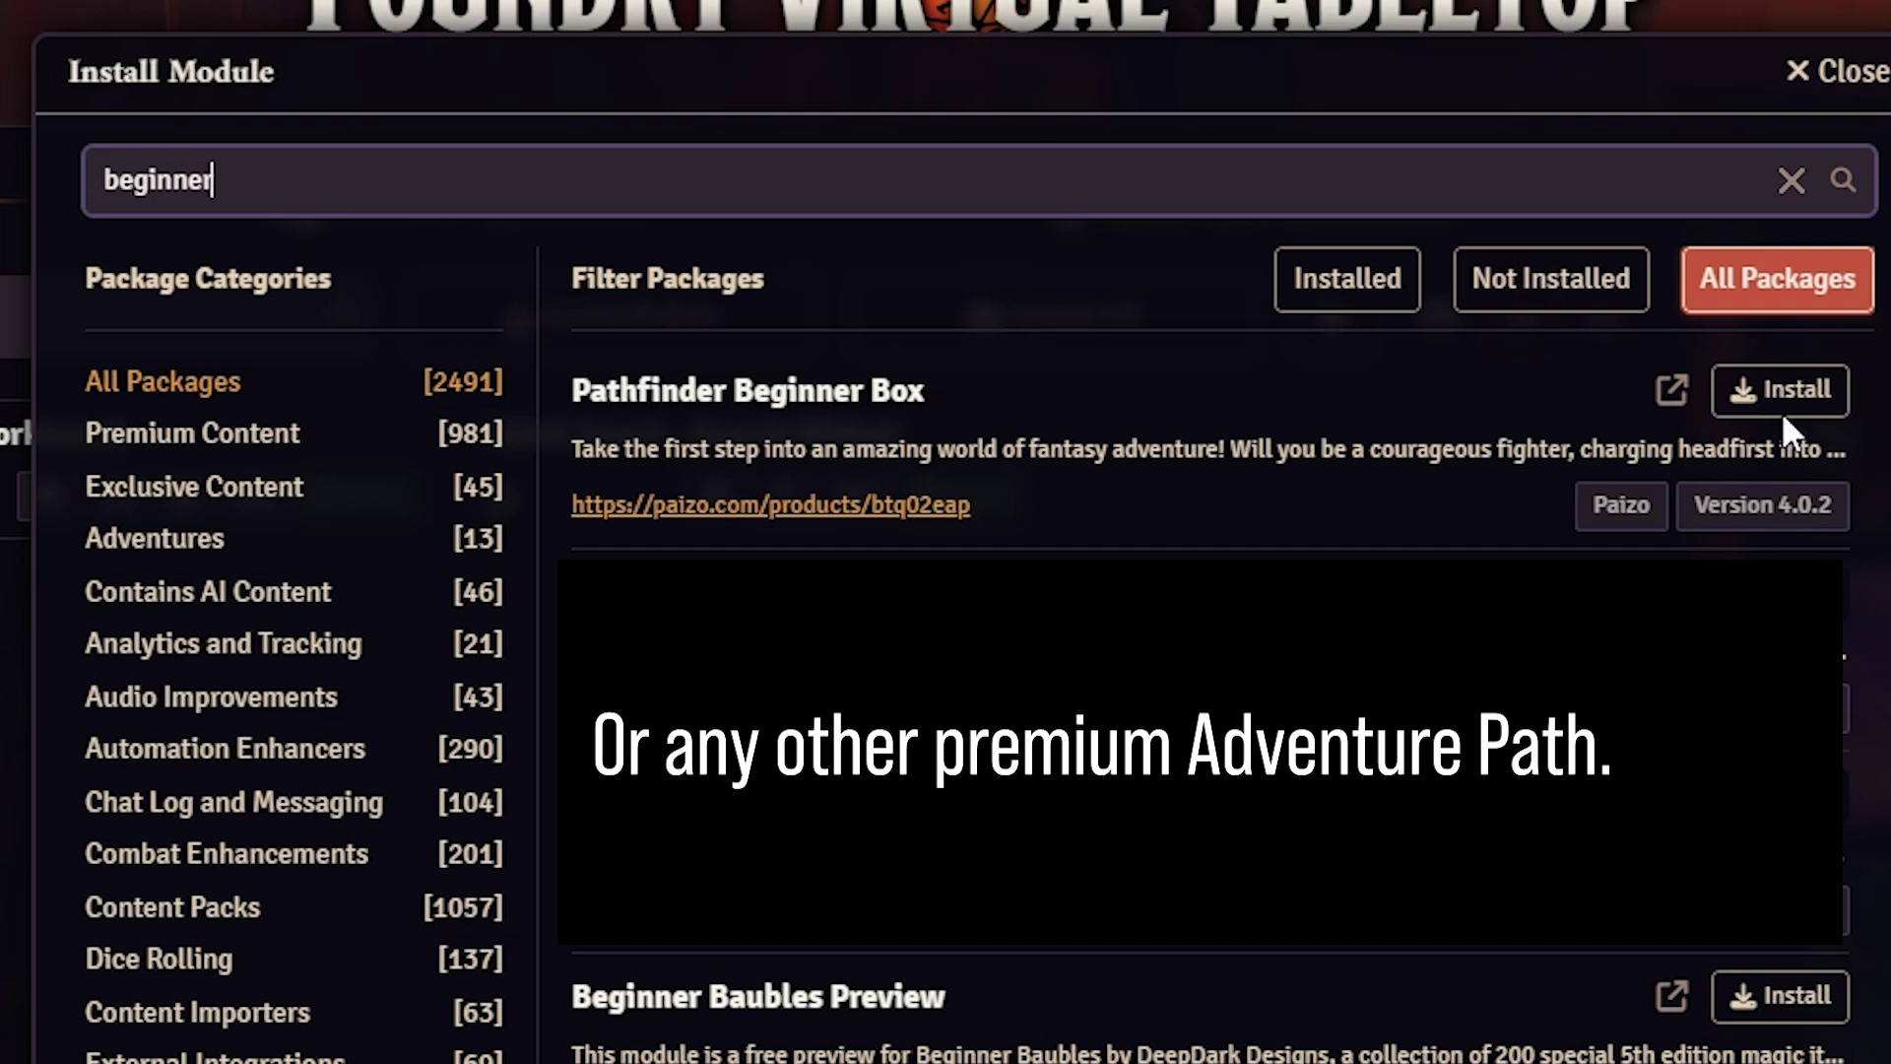
left_click(1785, 404)
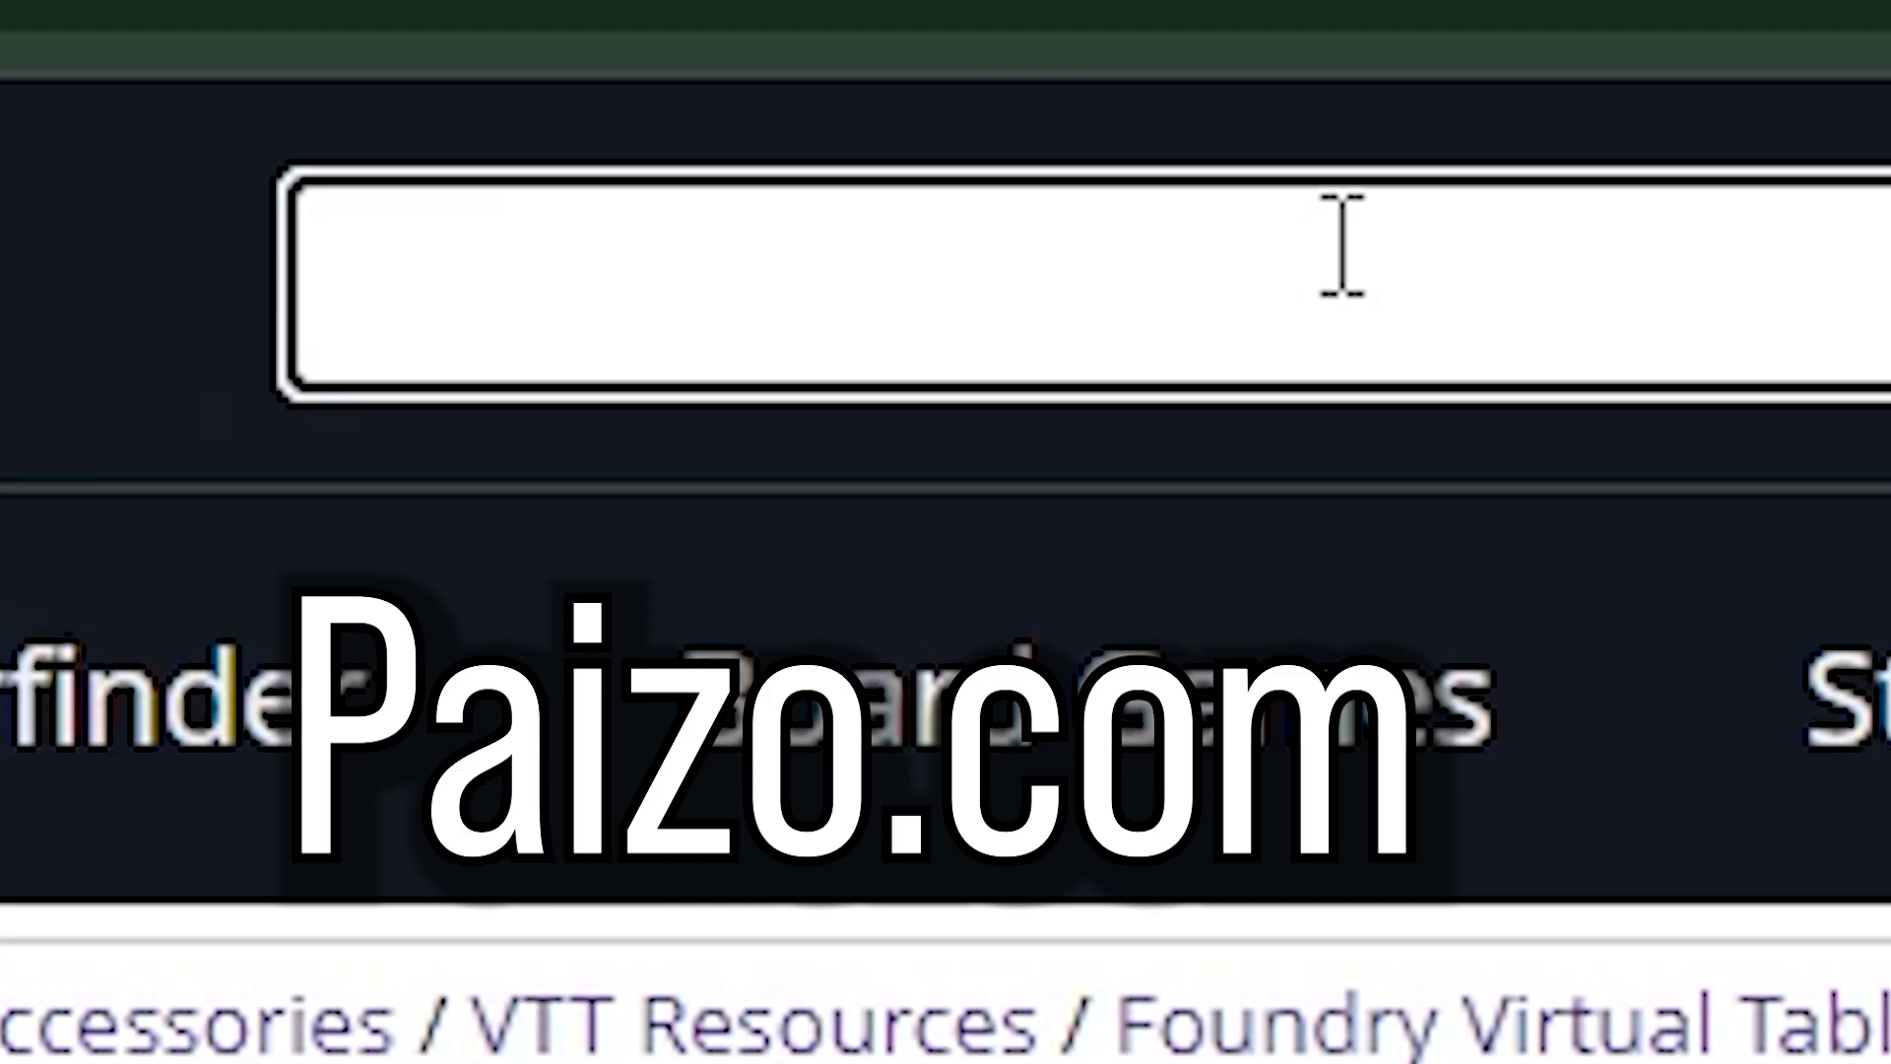
Search Paizo for 'beginner box foundry', open the Bundle, then go to Digital Content
type("beginner box foundr")
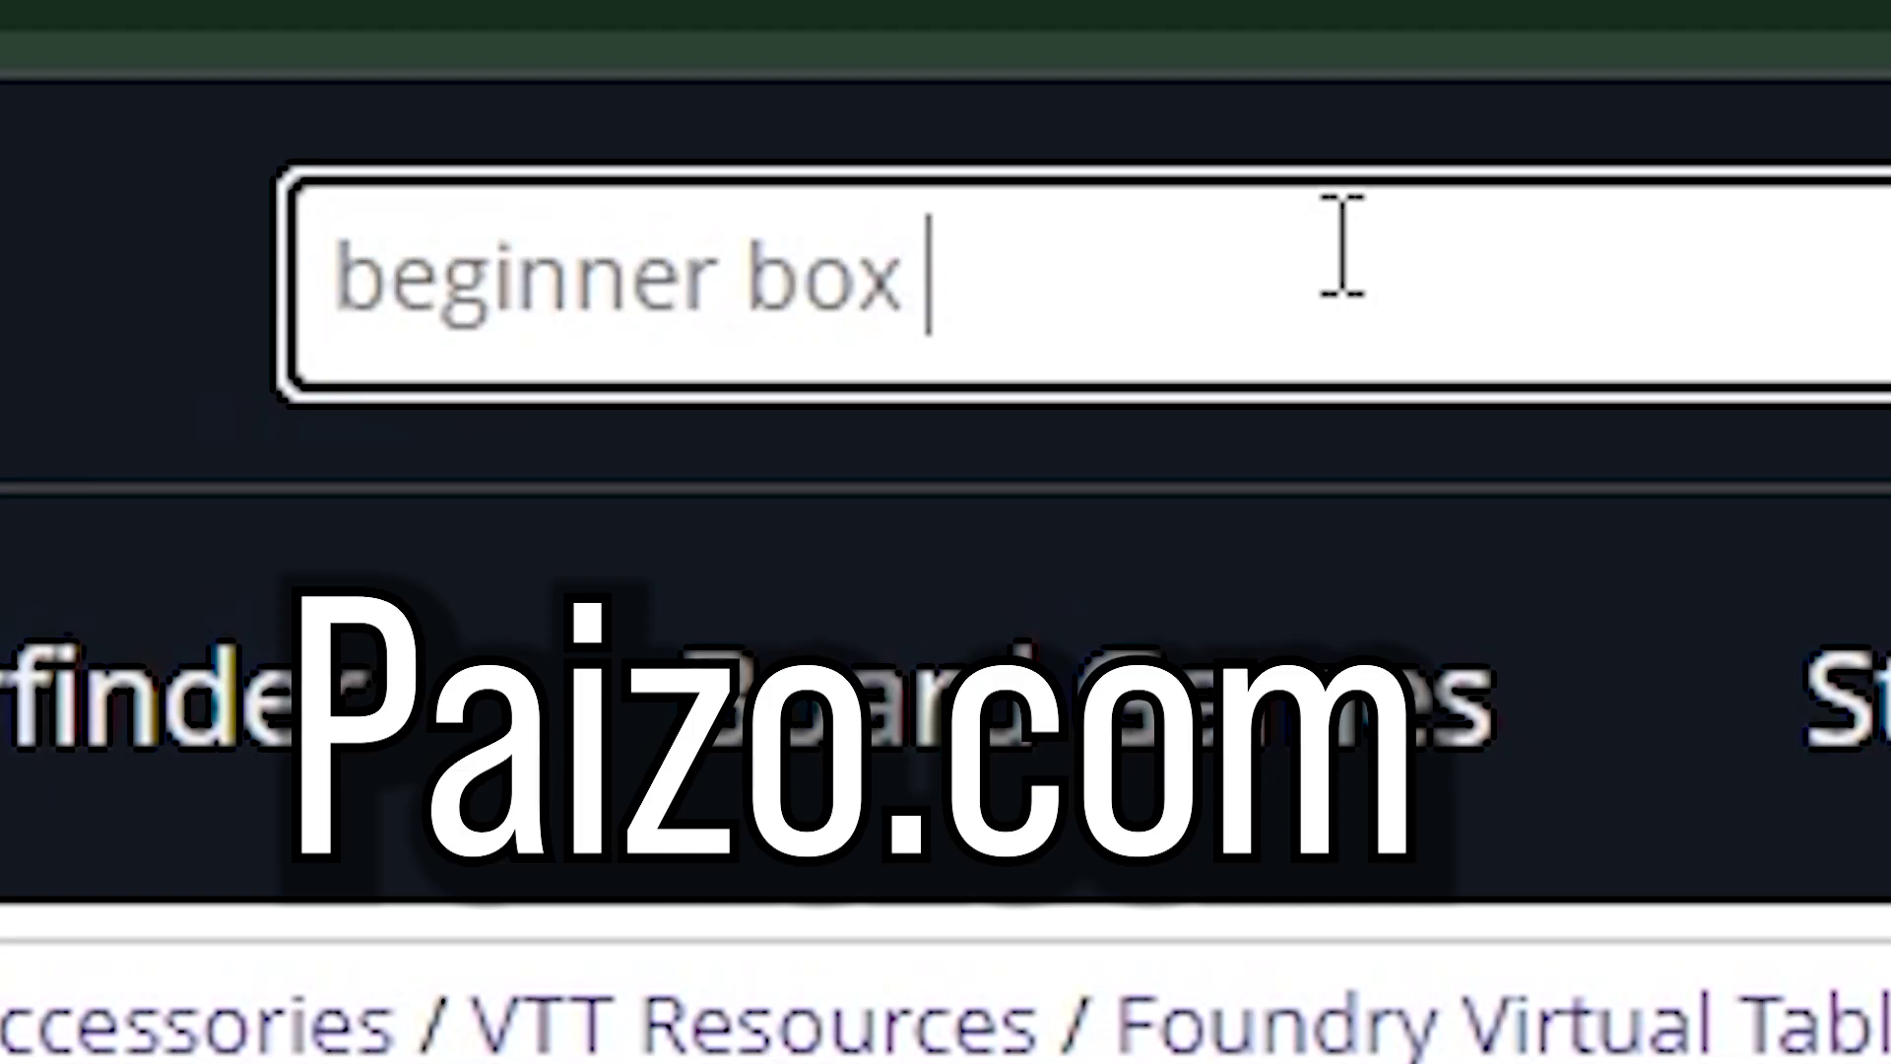
type("y")
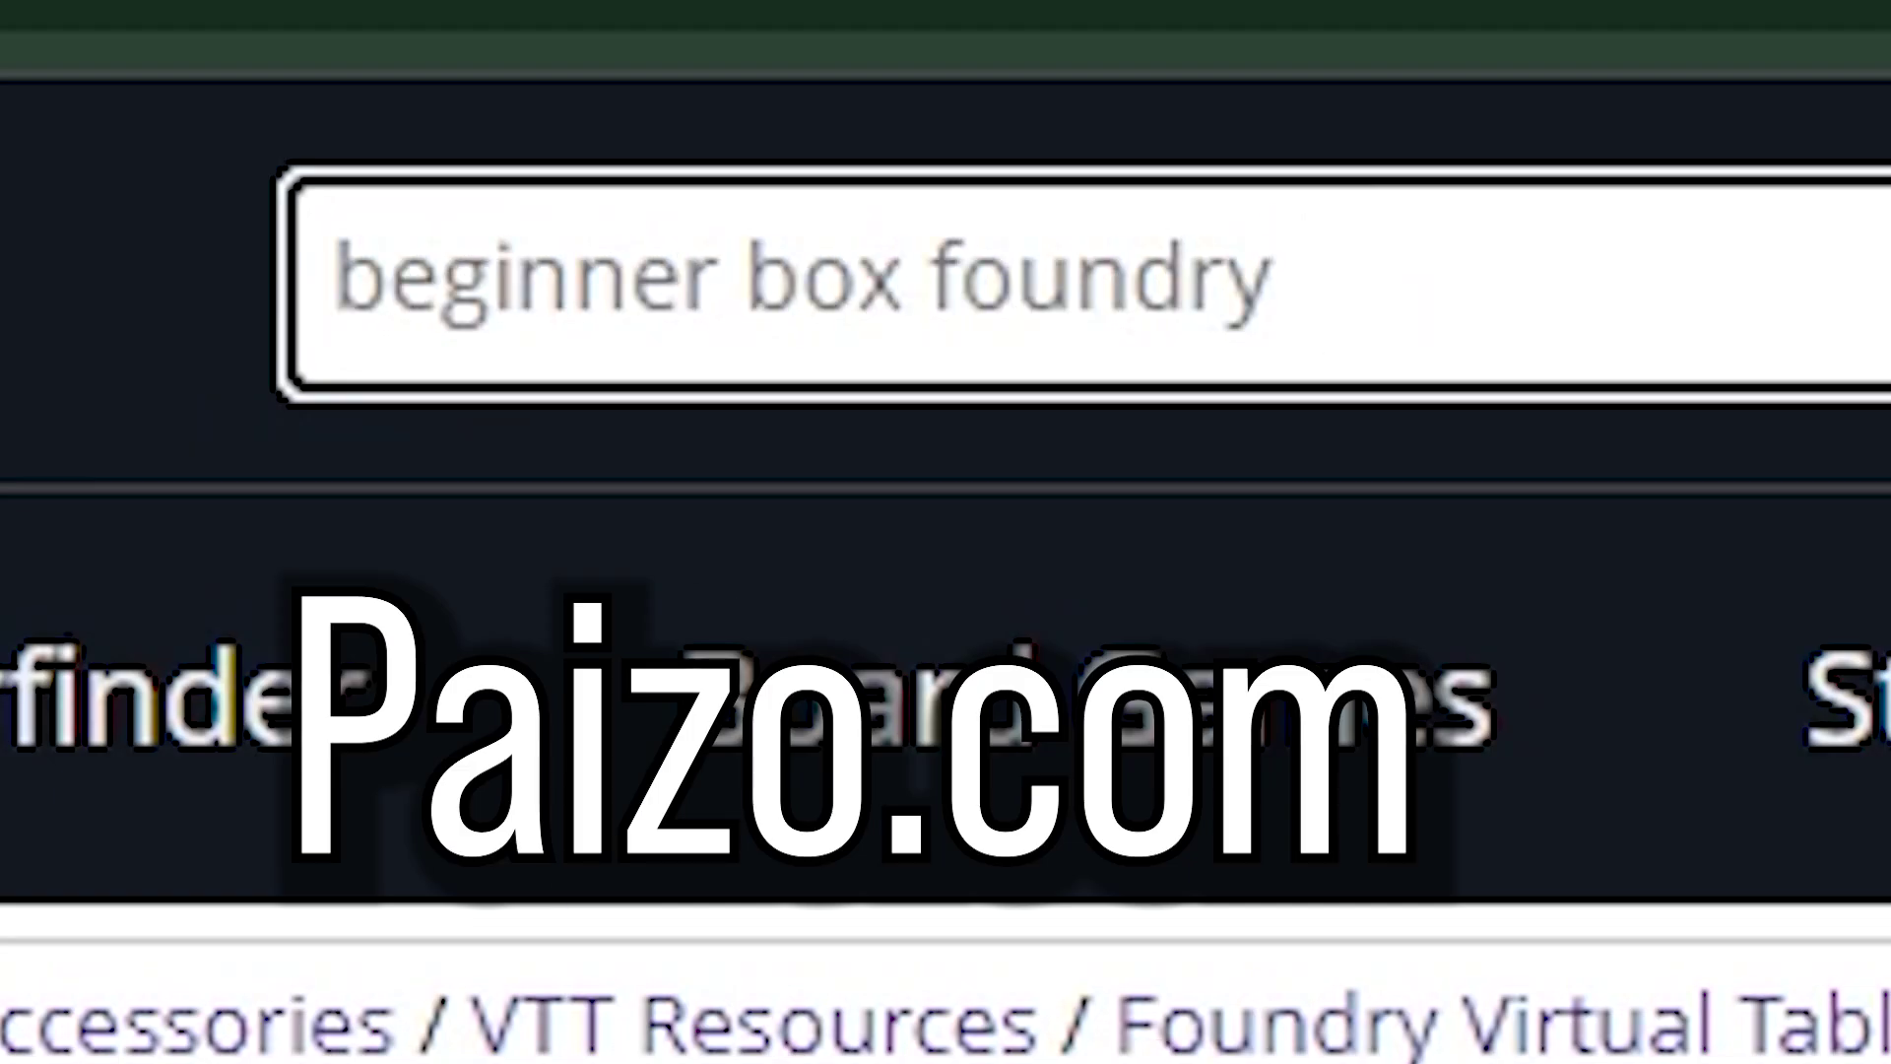
key("Return")
scroll(1137, 335, "down", 5)
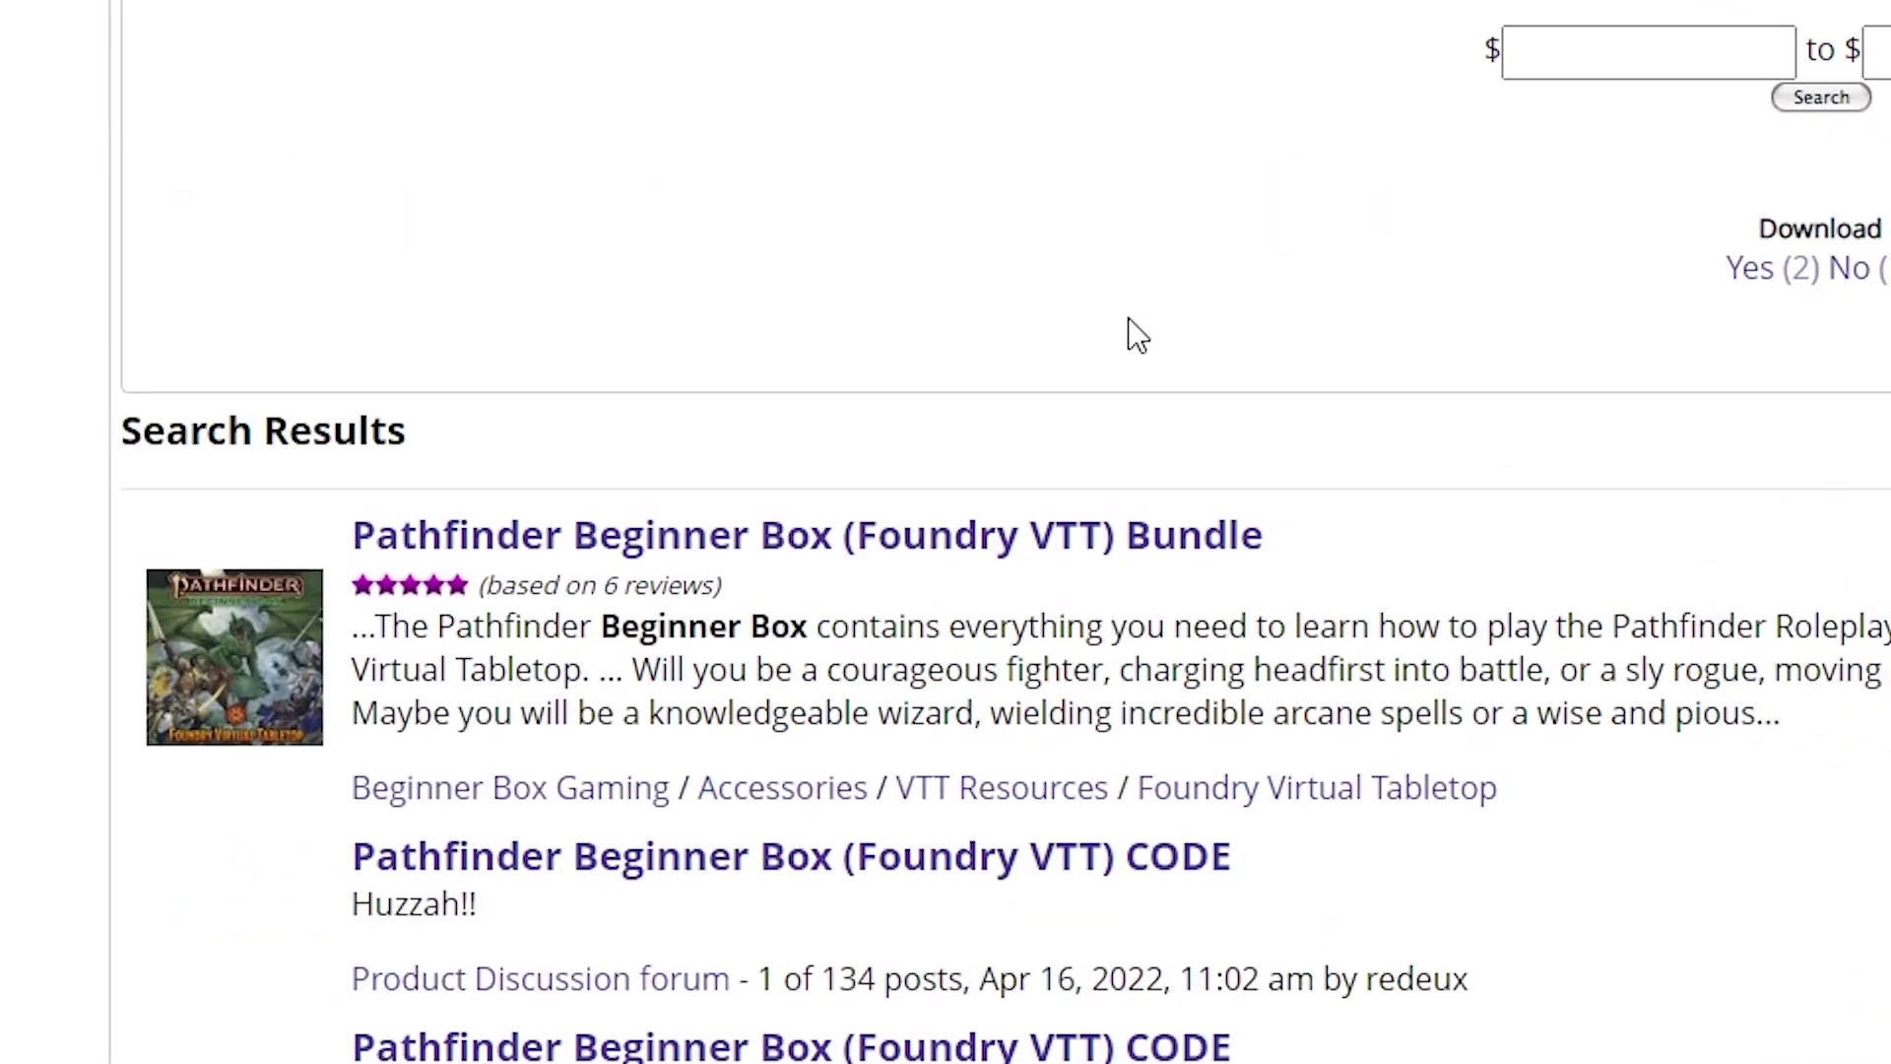
left_click(597, 542)
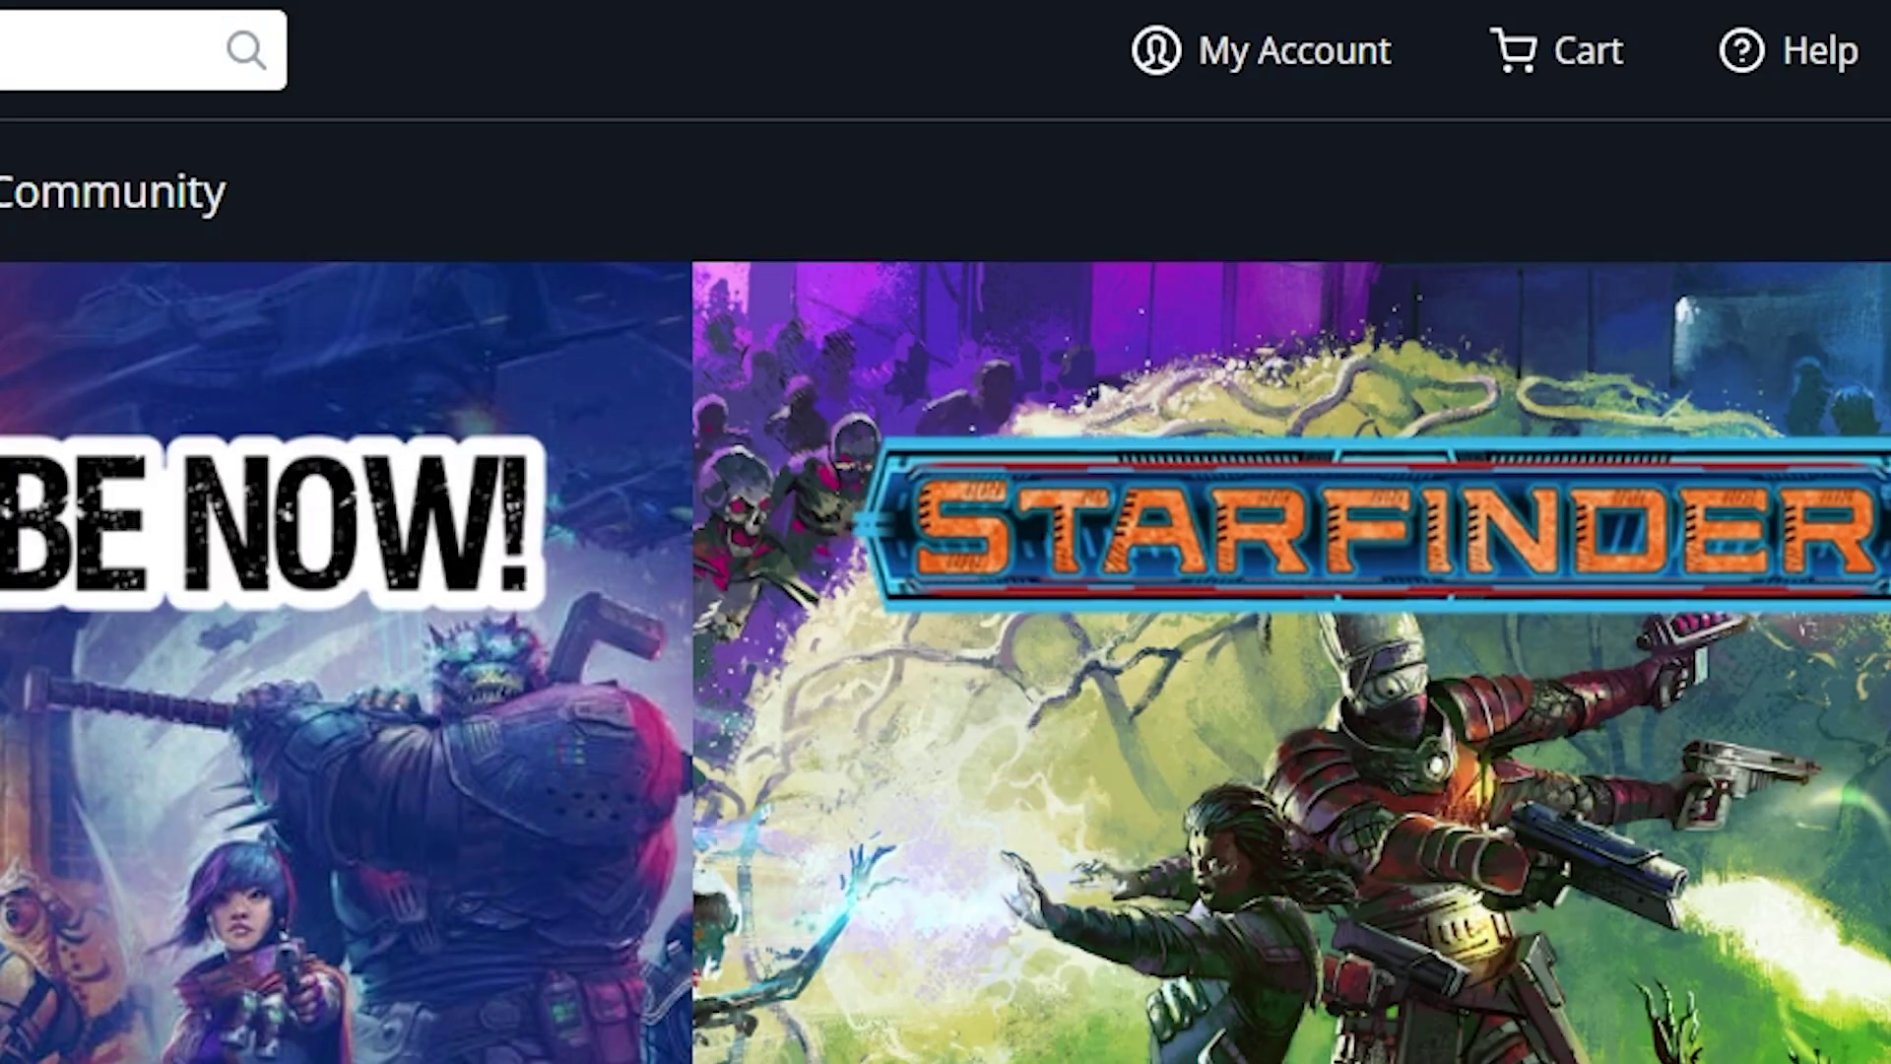
mouse_move(1261, 52)
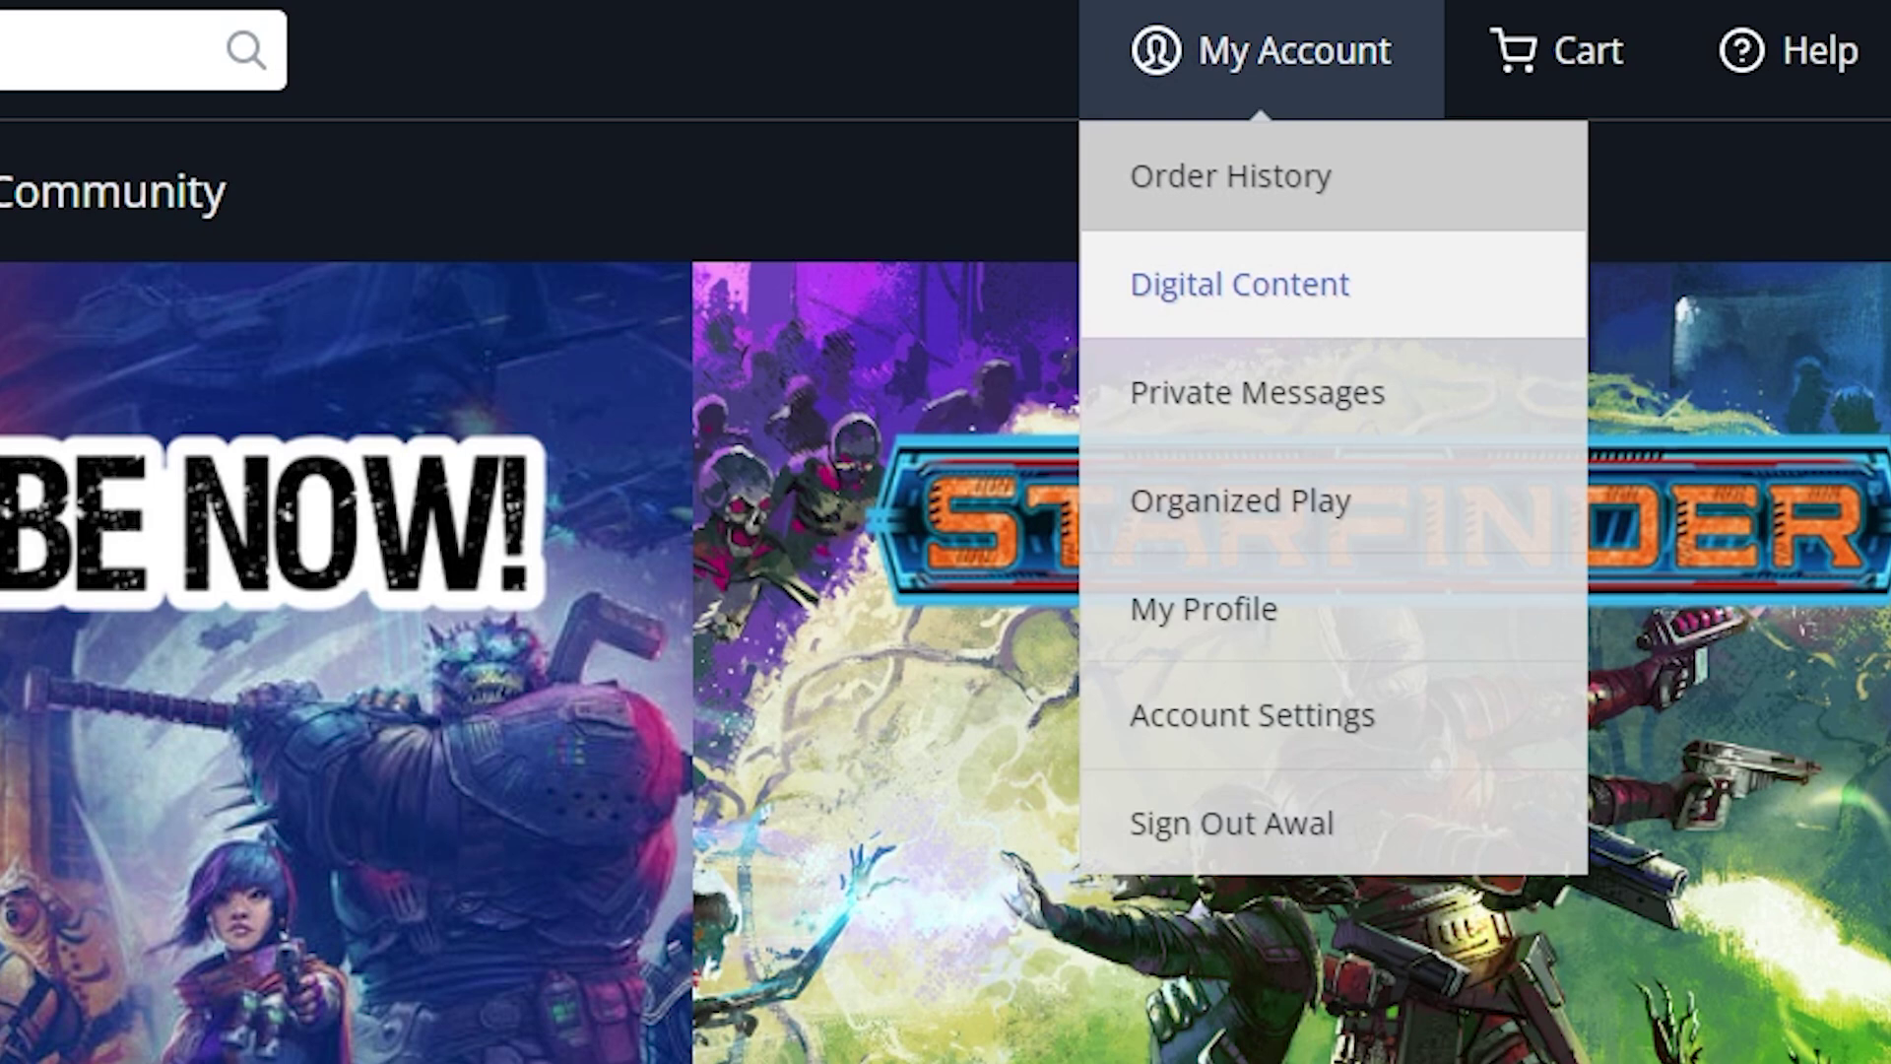
left_click(1219, 295)
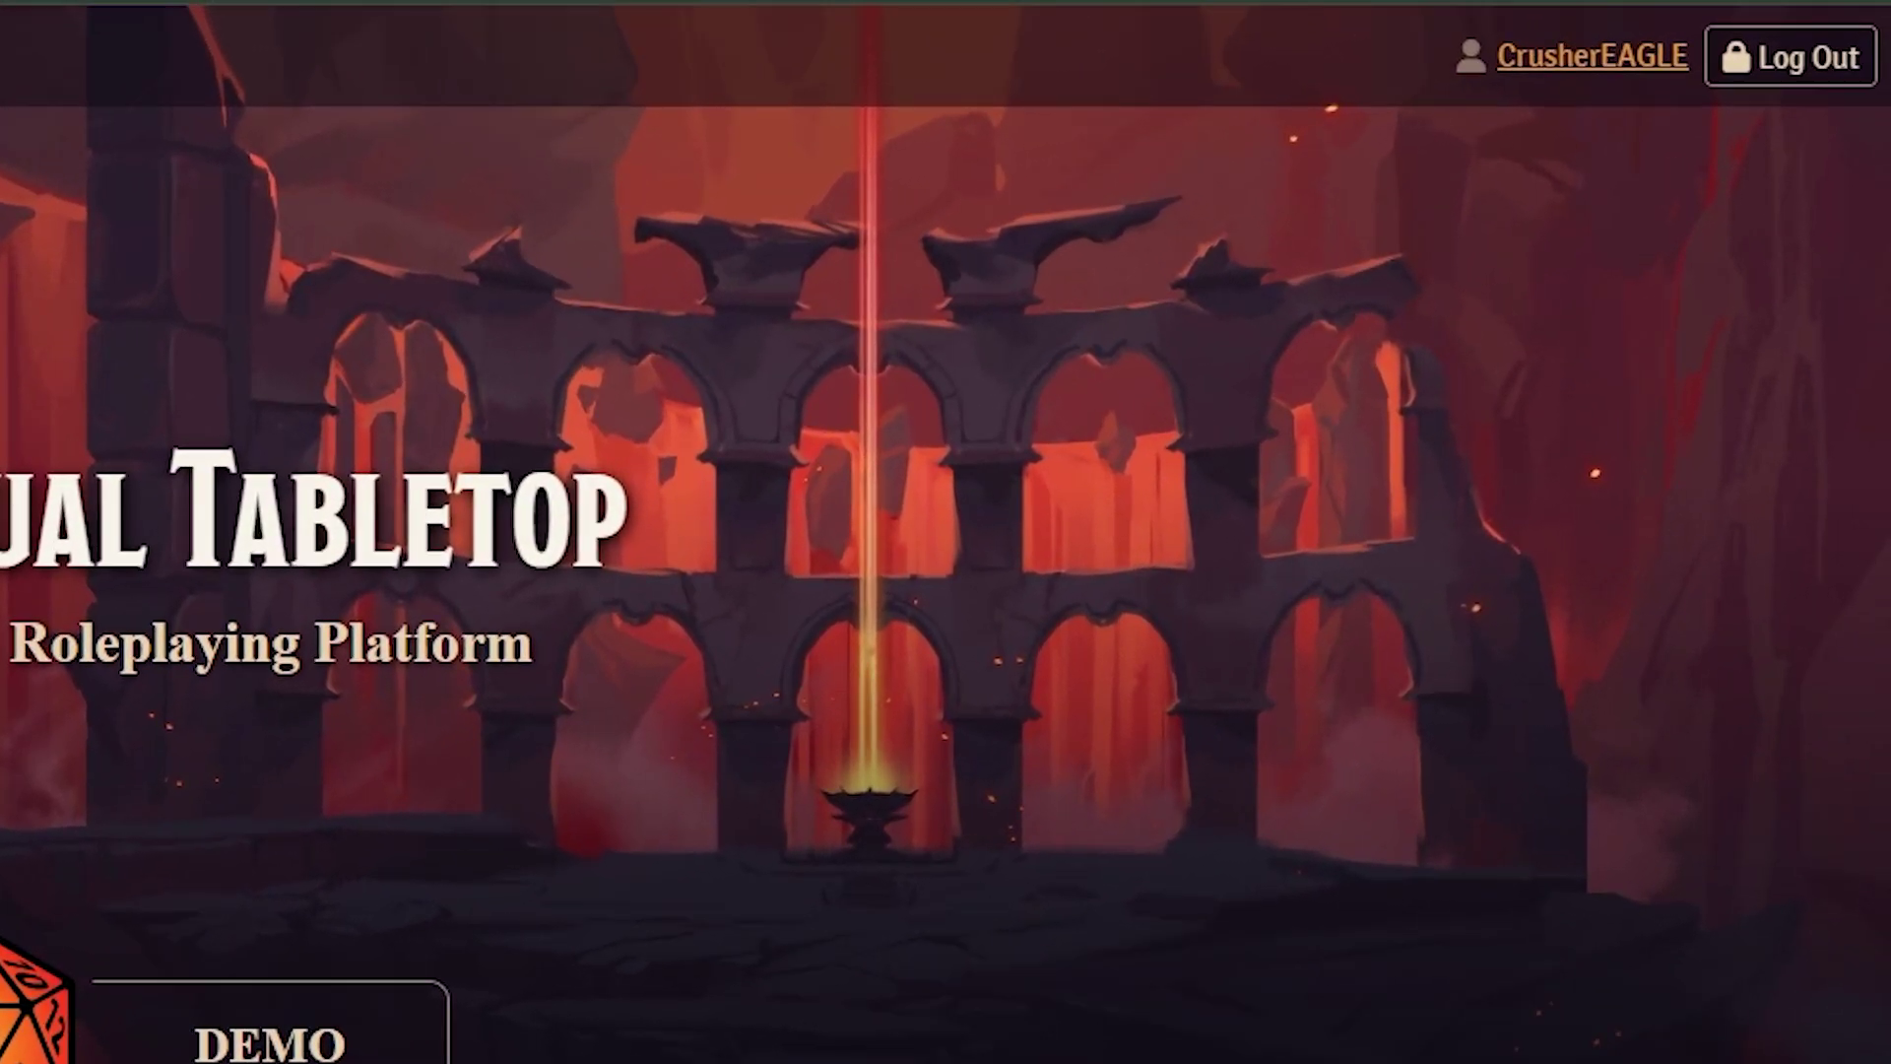
Open Purchased Content's Content Key field on the Foundry site, then install Pathfinder Beginner Box
left_click(1518, 61)
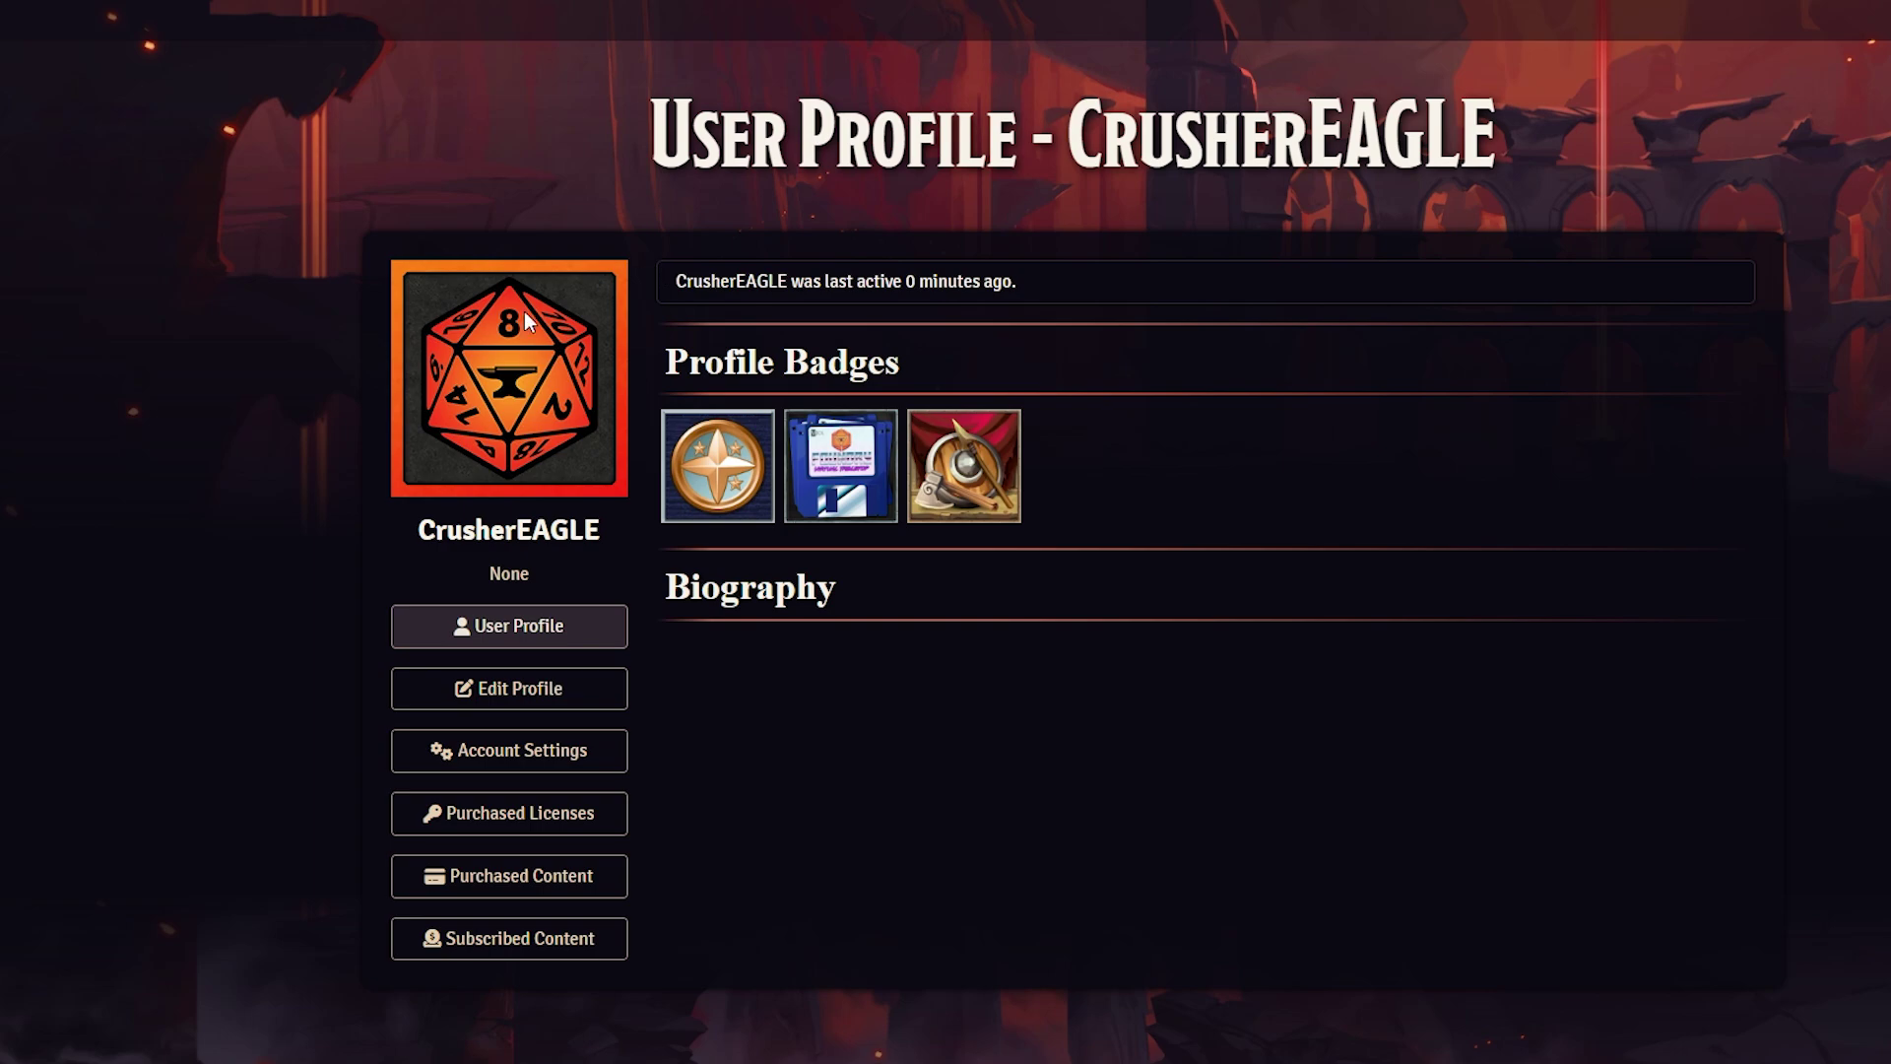
left_click(509, 861)
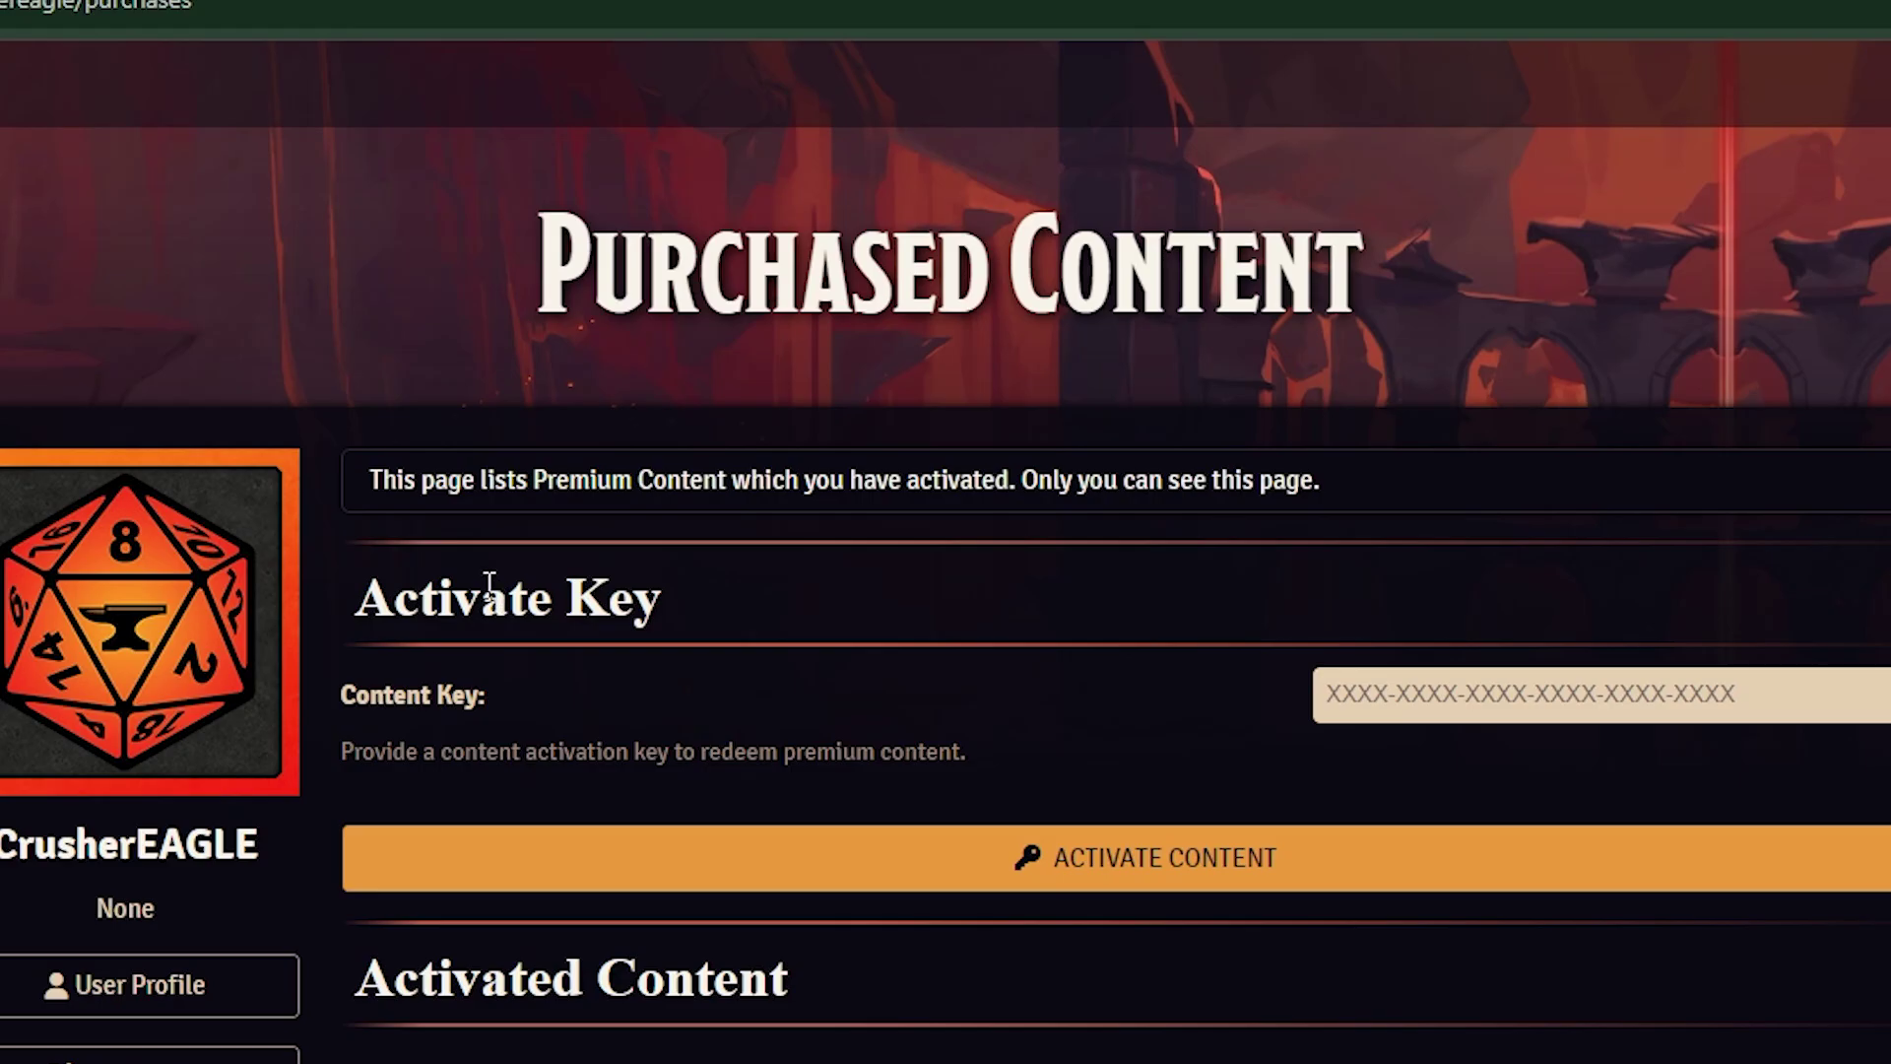
left_click(1797, 674)
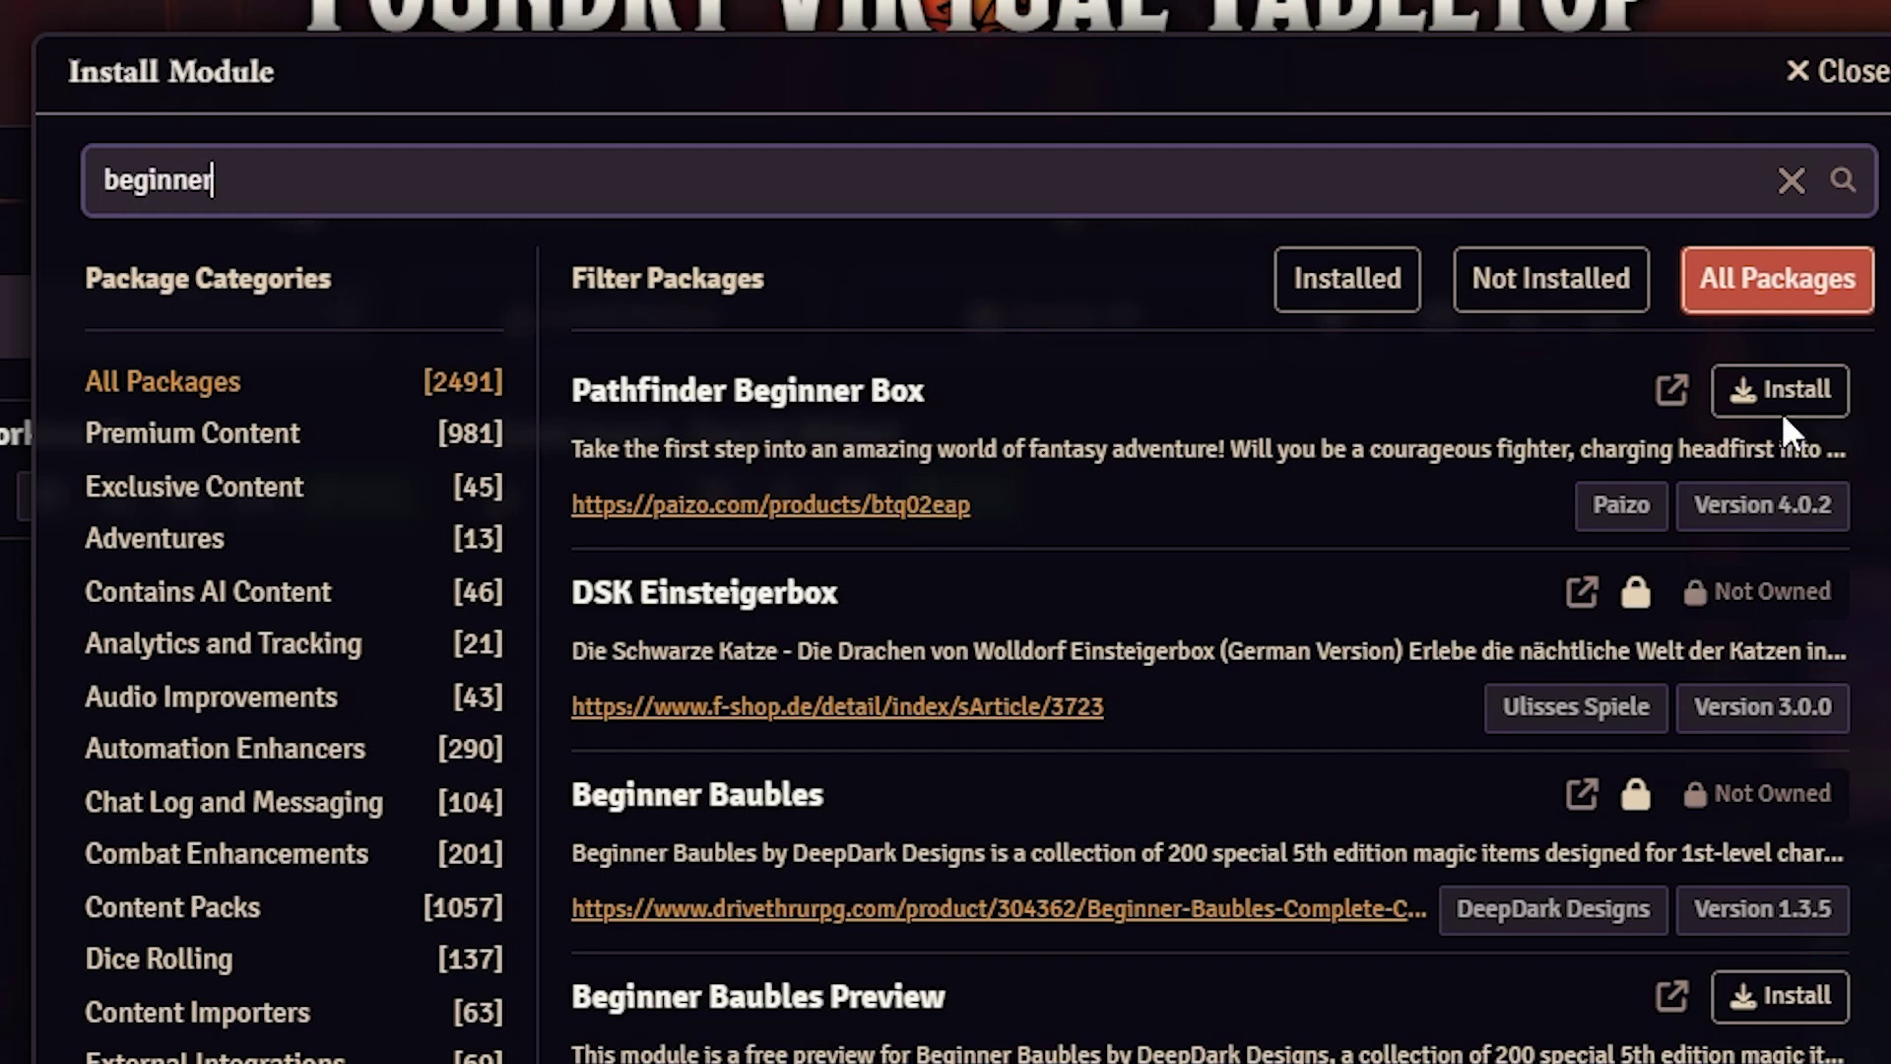
left_click(1785, 407)
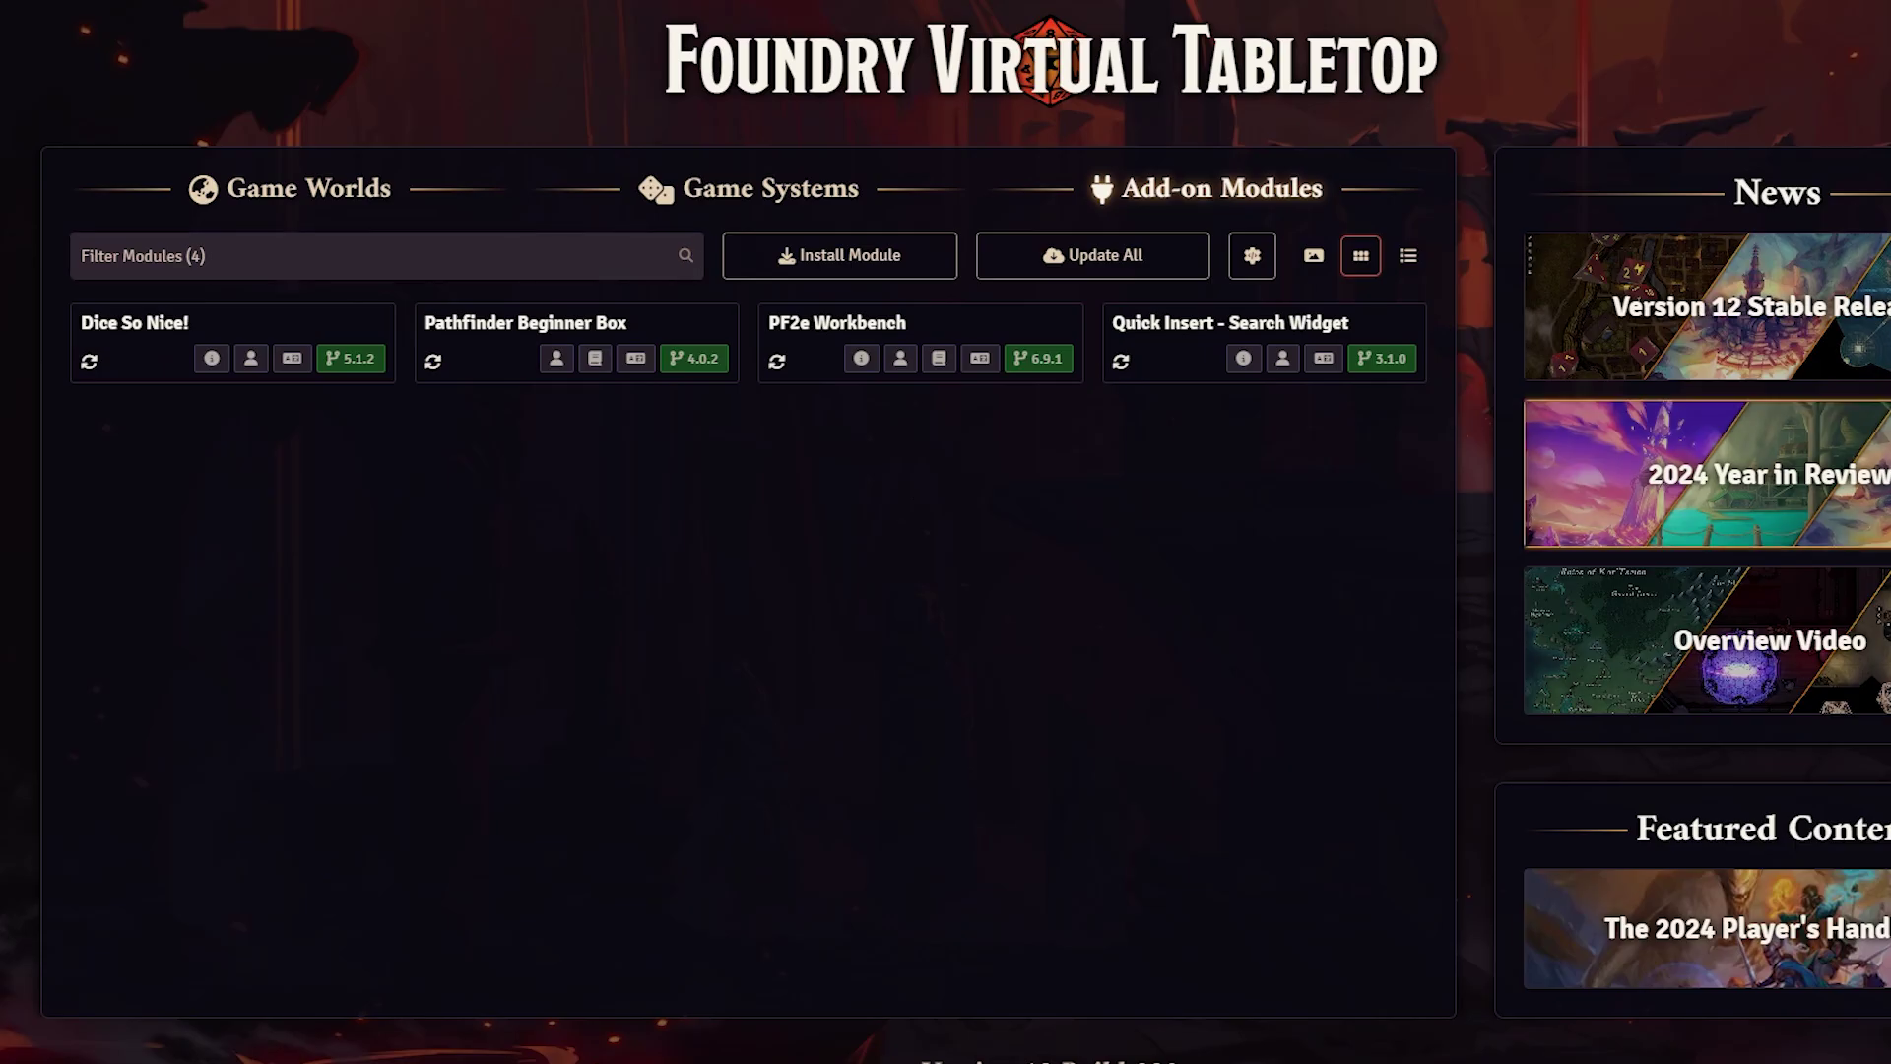
Create the Pathfinder Second Edition world 'Baby's First World!' and launch it
left_click(262, 197)
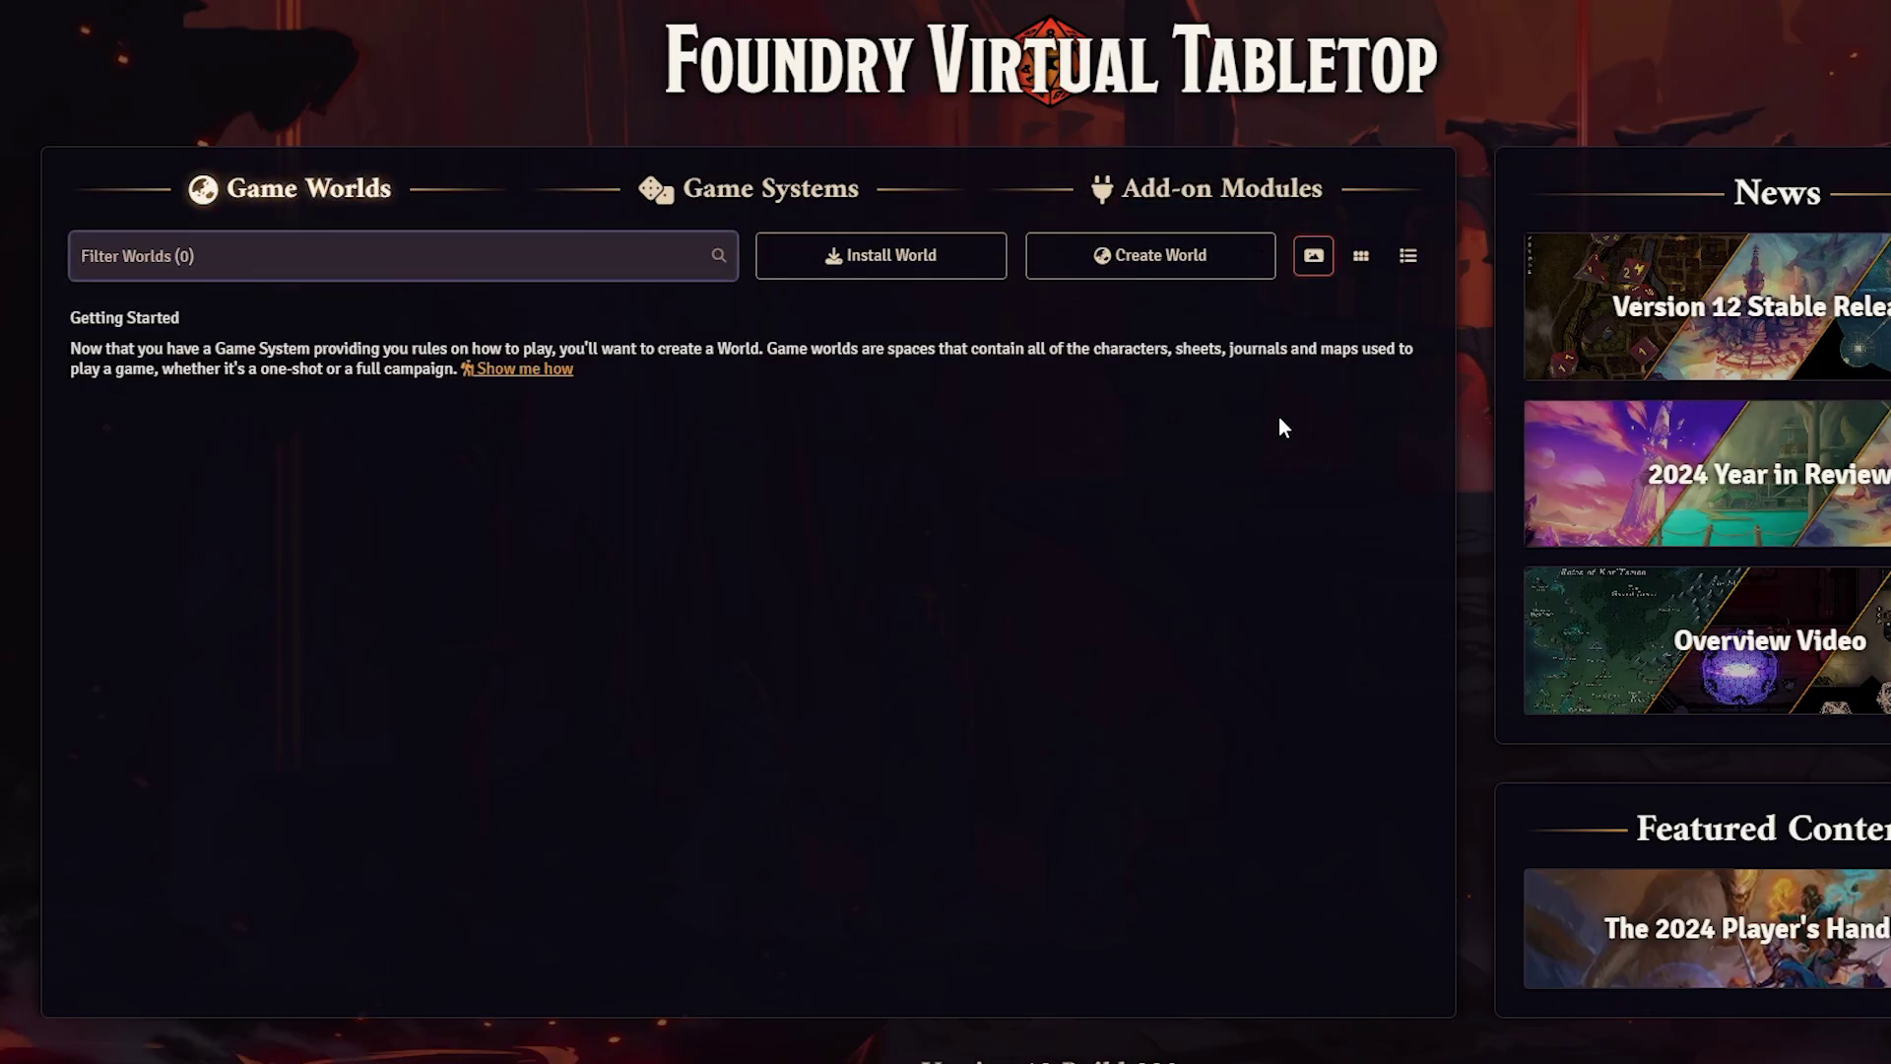
left_click(1152, 260)
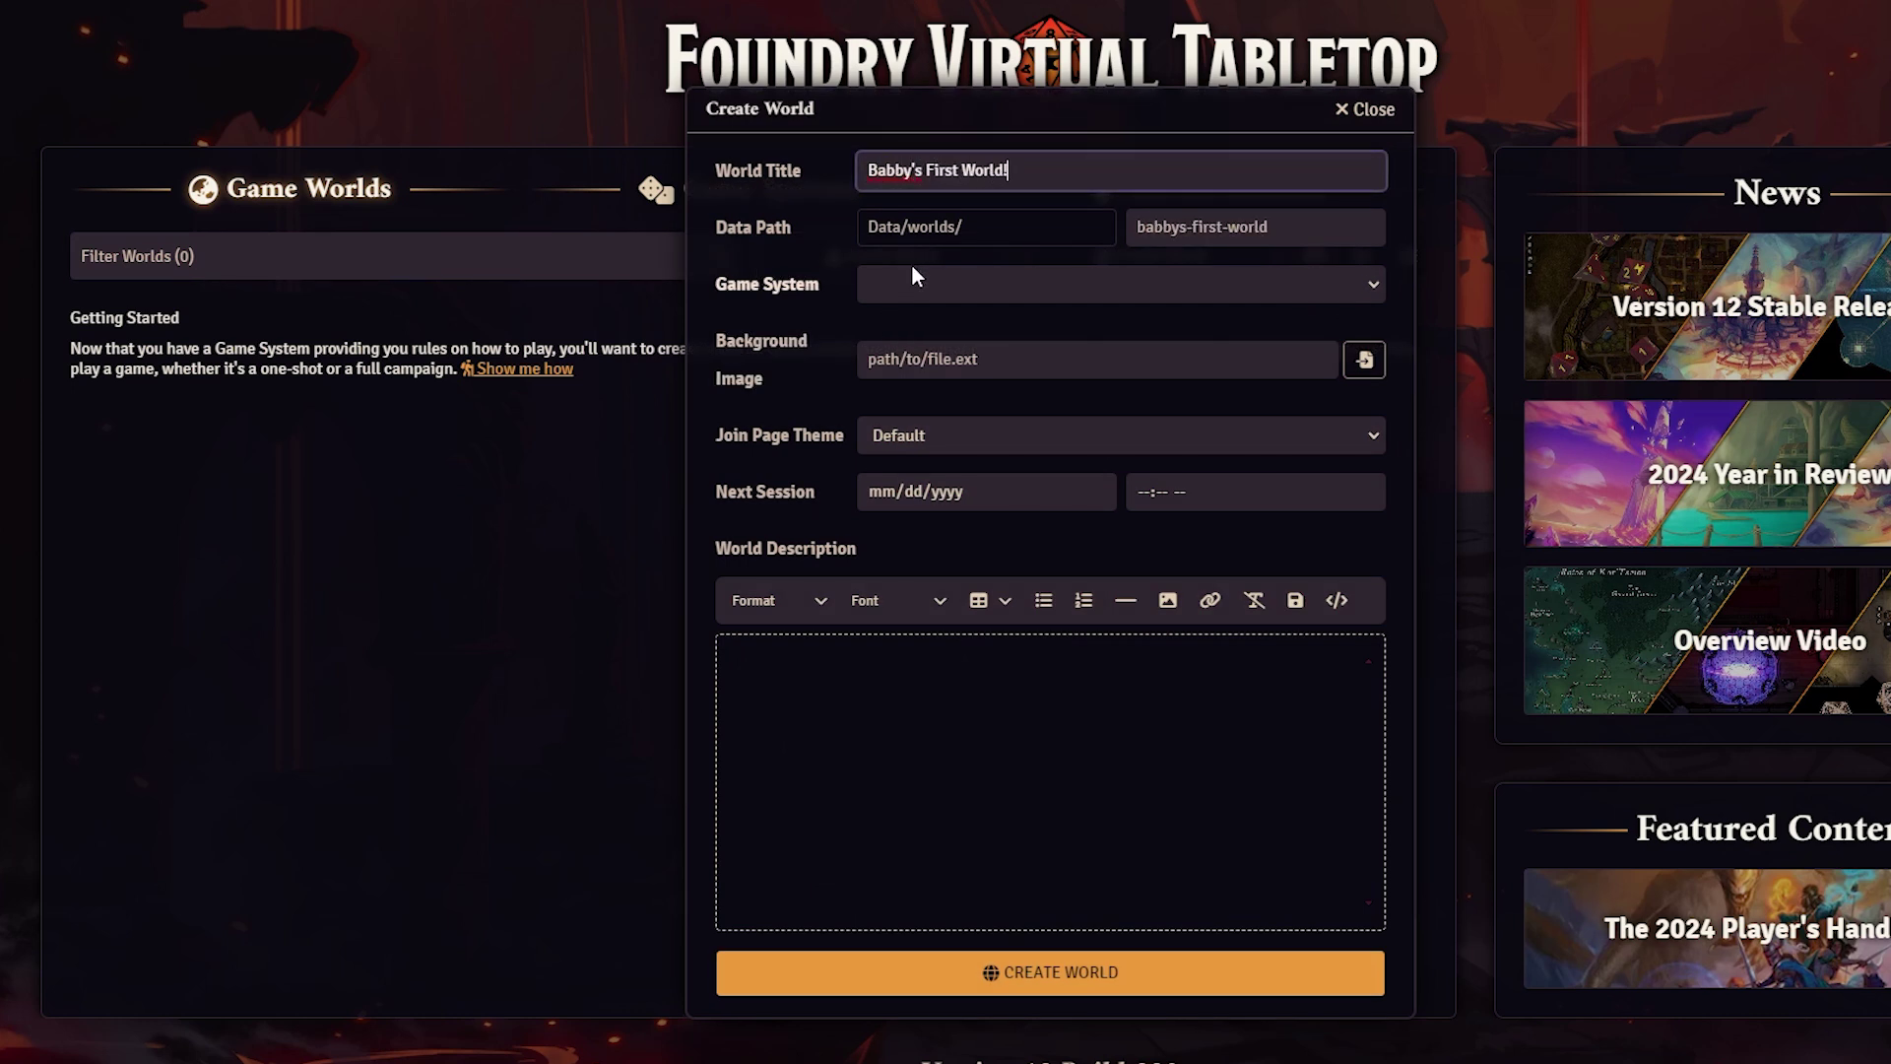
left_click(899, 162)
key("BackSpace")
left_click(929, 286)
left_click(926, 363)
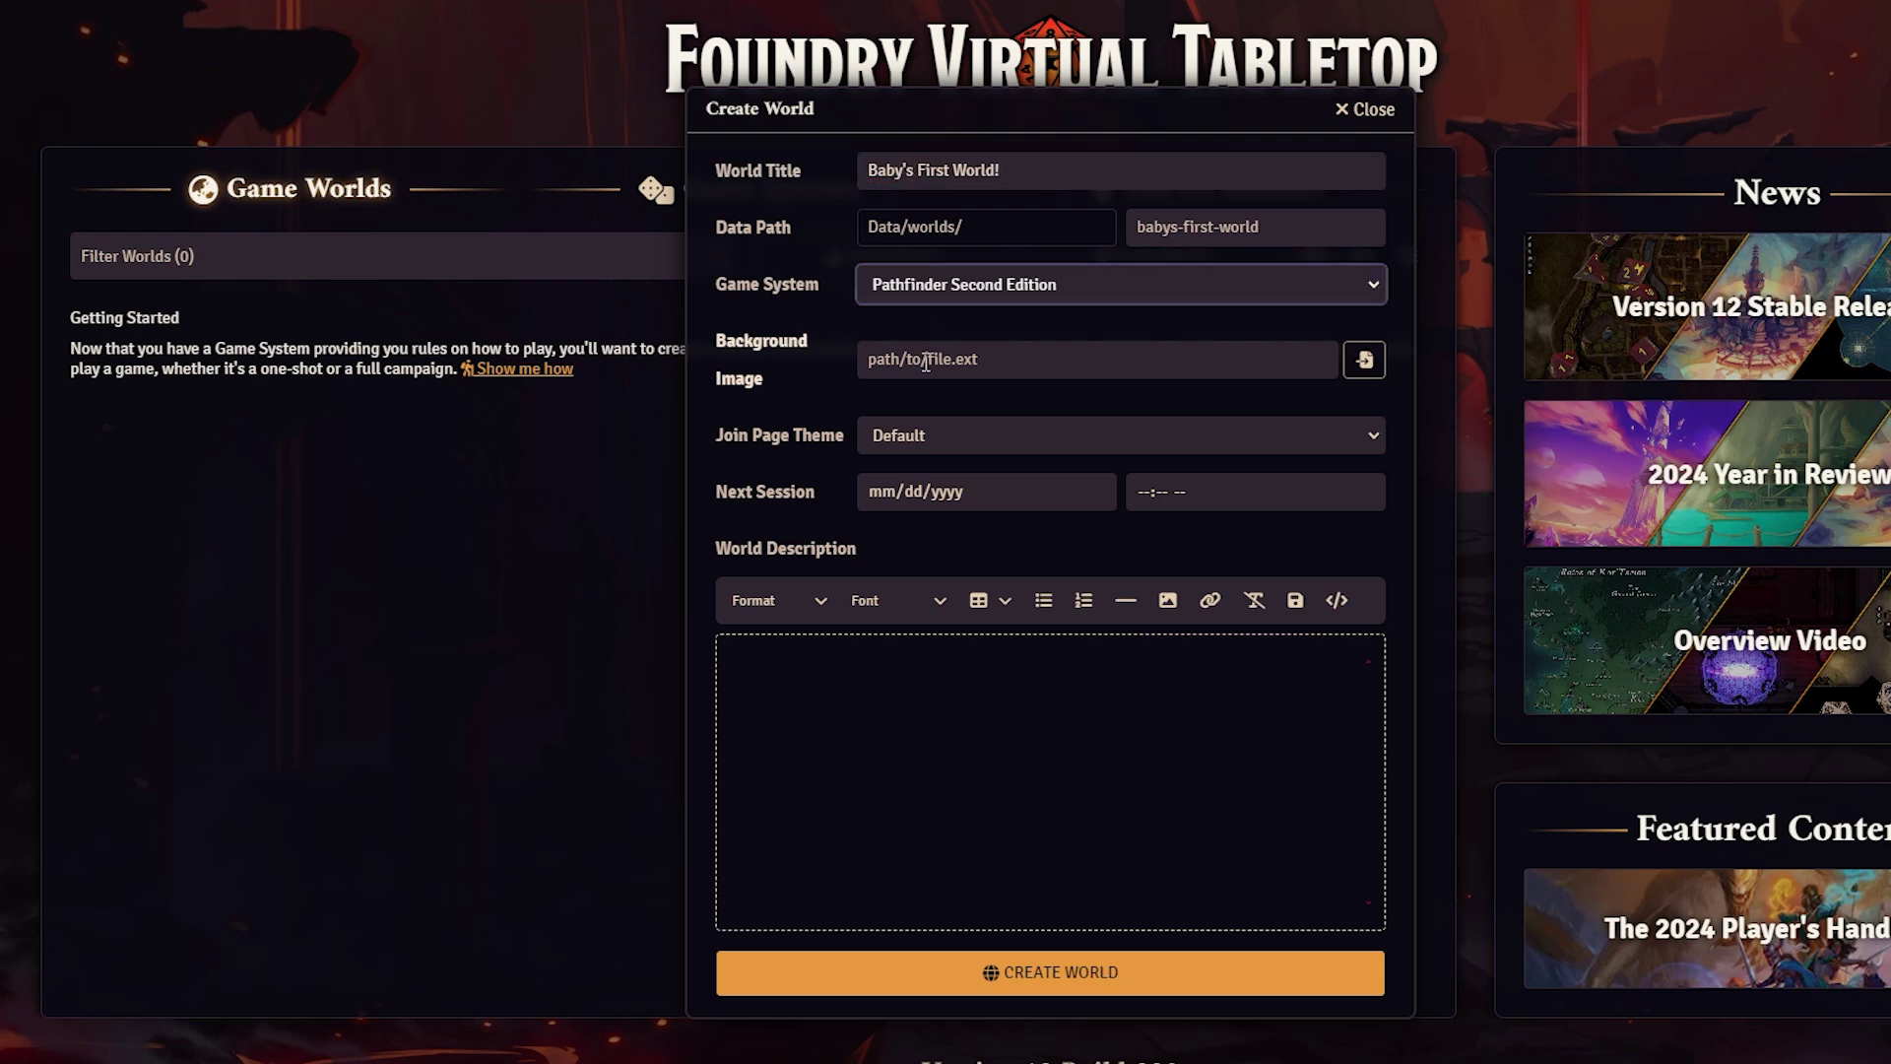
left_click(886, 979)
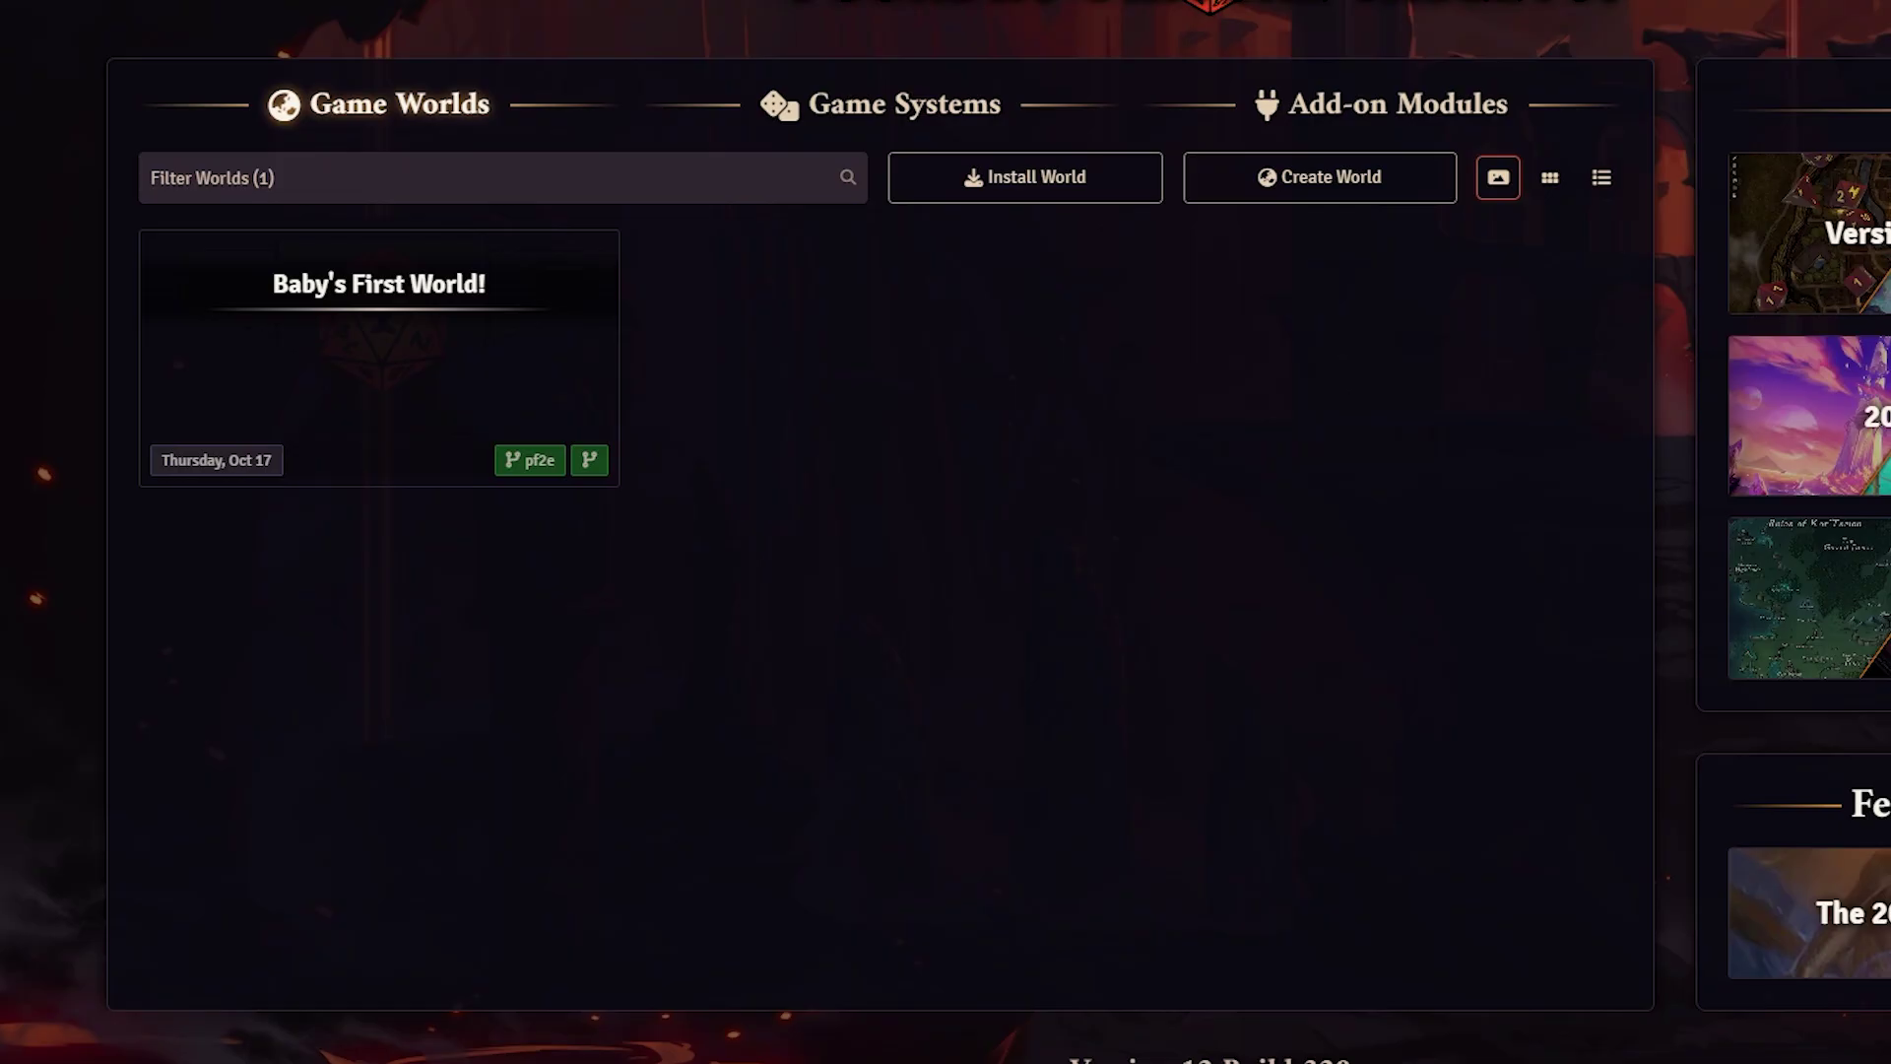
left_click(377, 393)
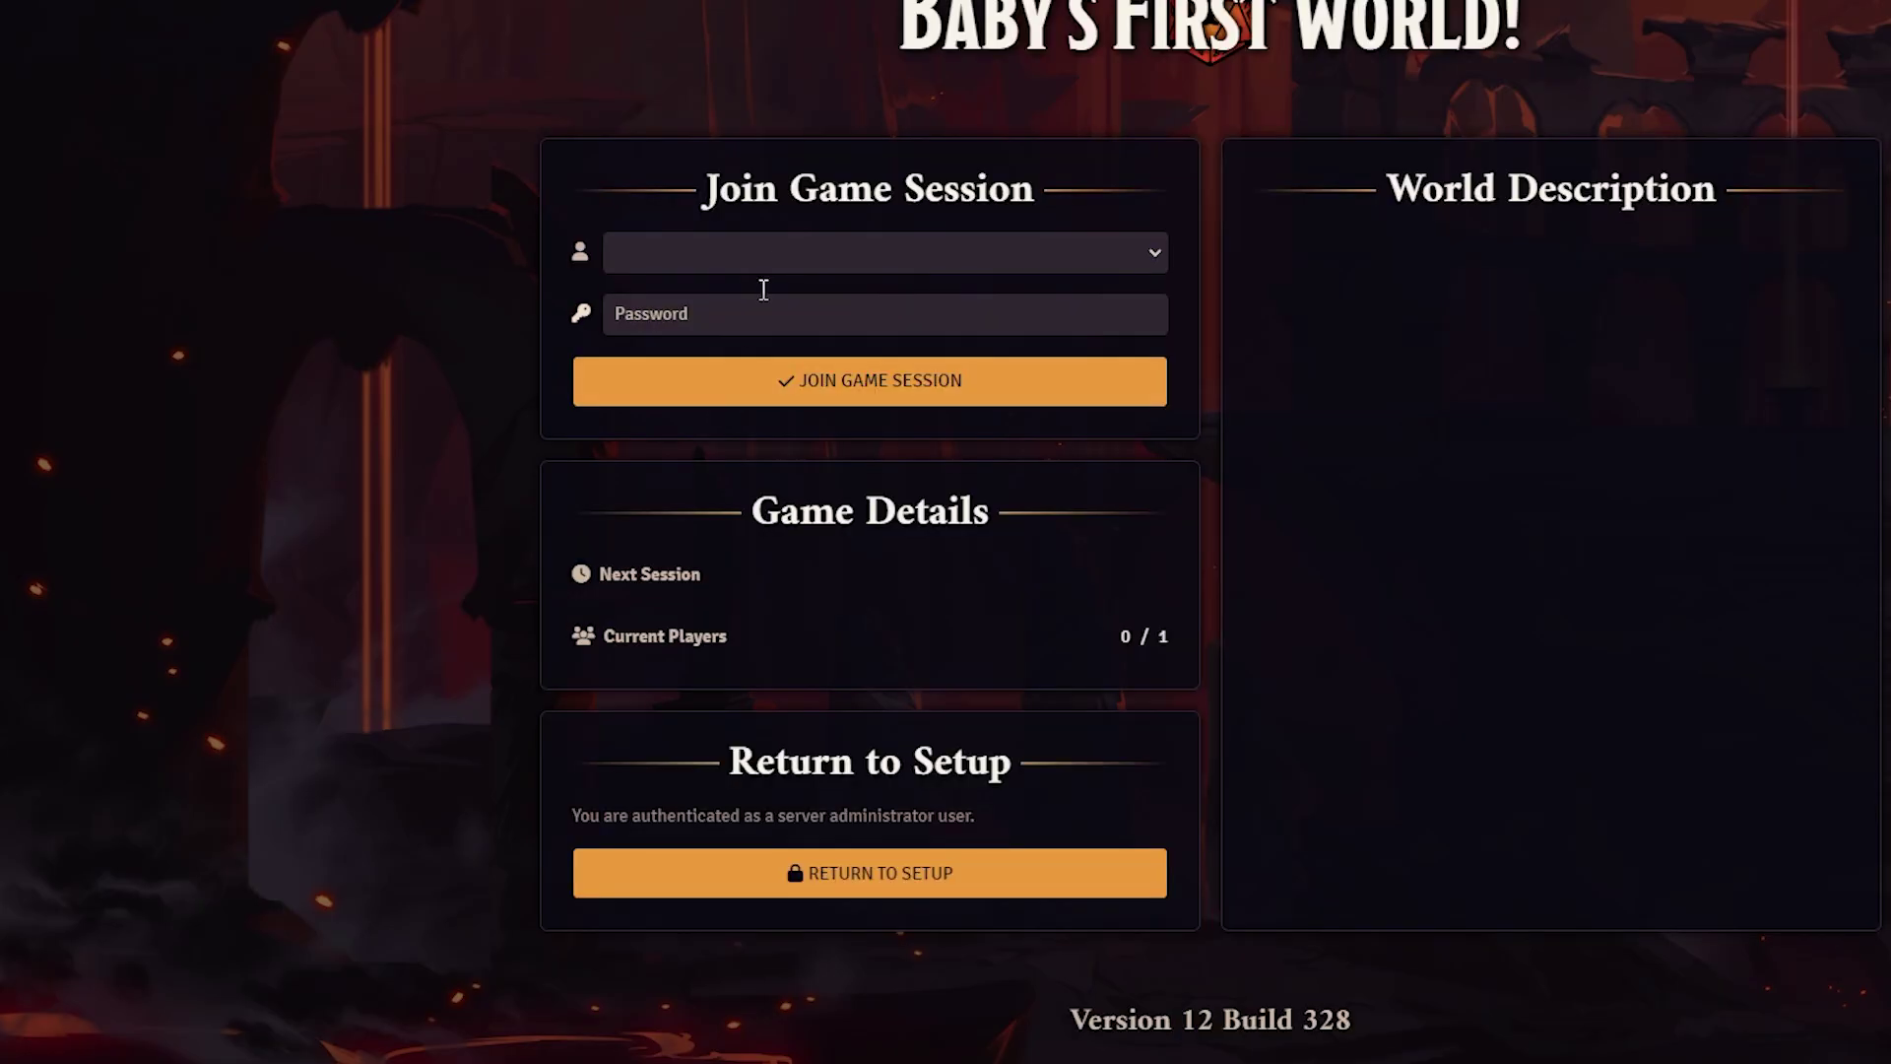
Join the Baby's First World! game session as the Gamemaster user
left_click(768, 258)
left_click(764, 306)
left_click(764, 374)
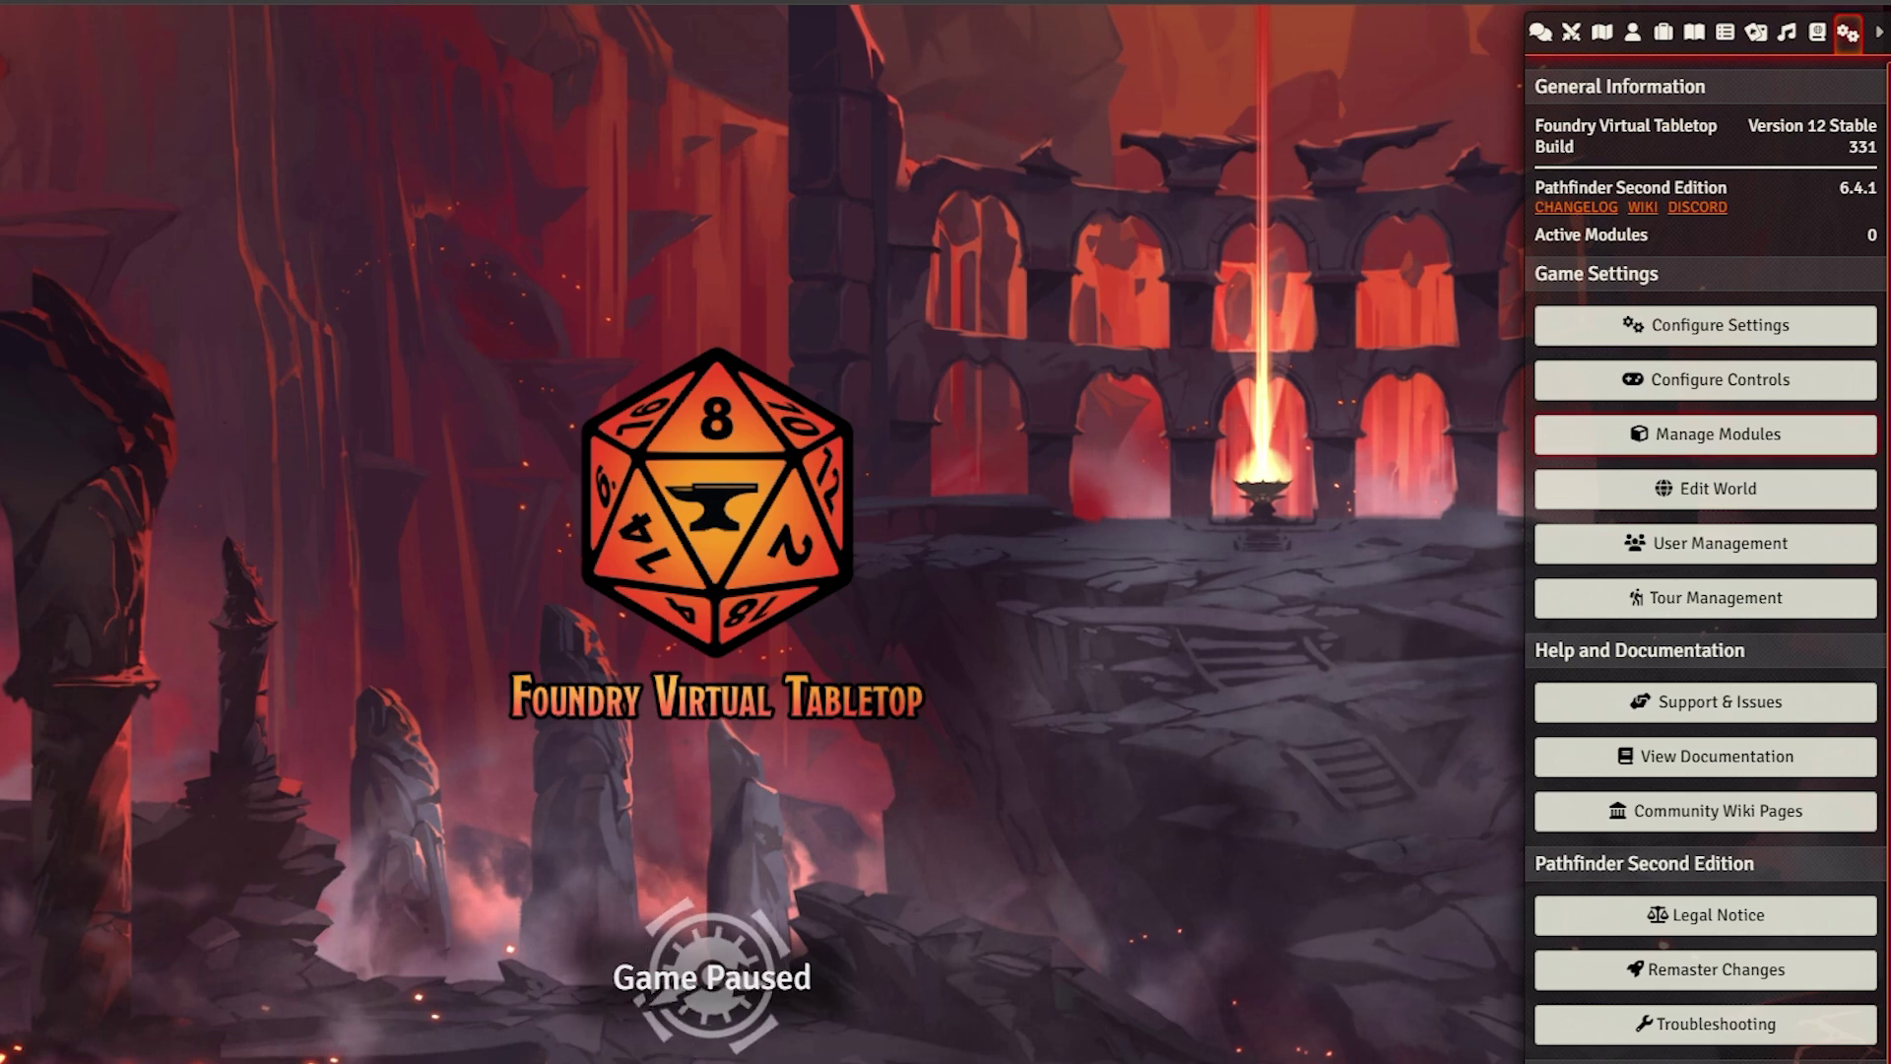
Enable the libWrapper and Force Client Settings modules and save the module settings
left_click(1464, 893)
left_click(315, 359)
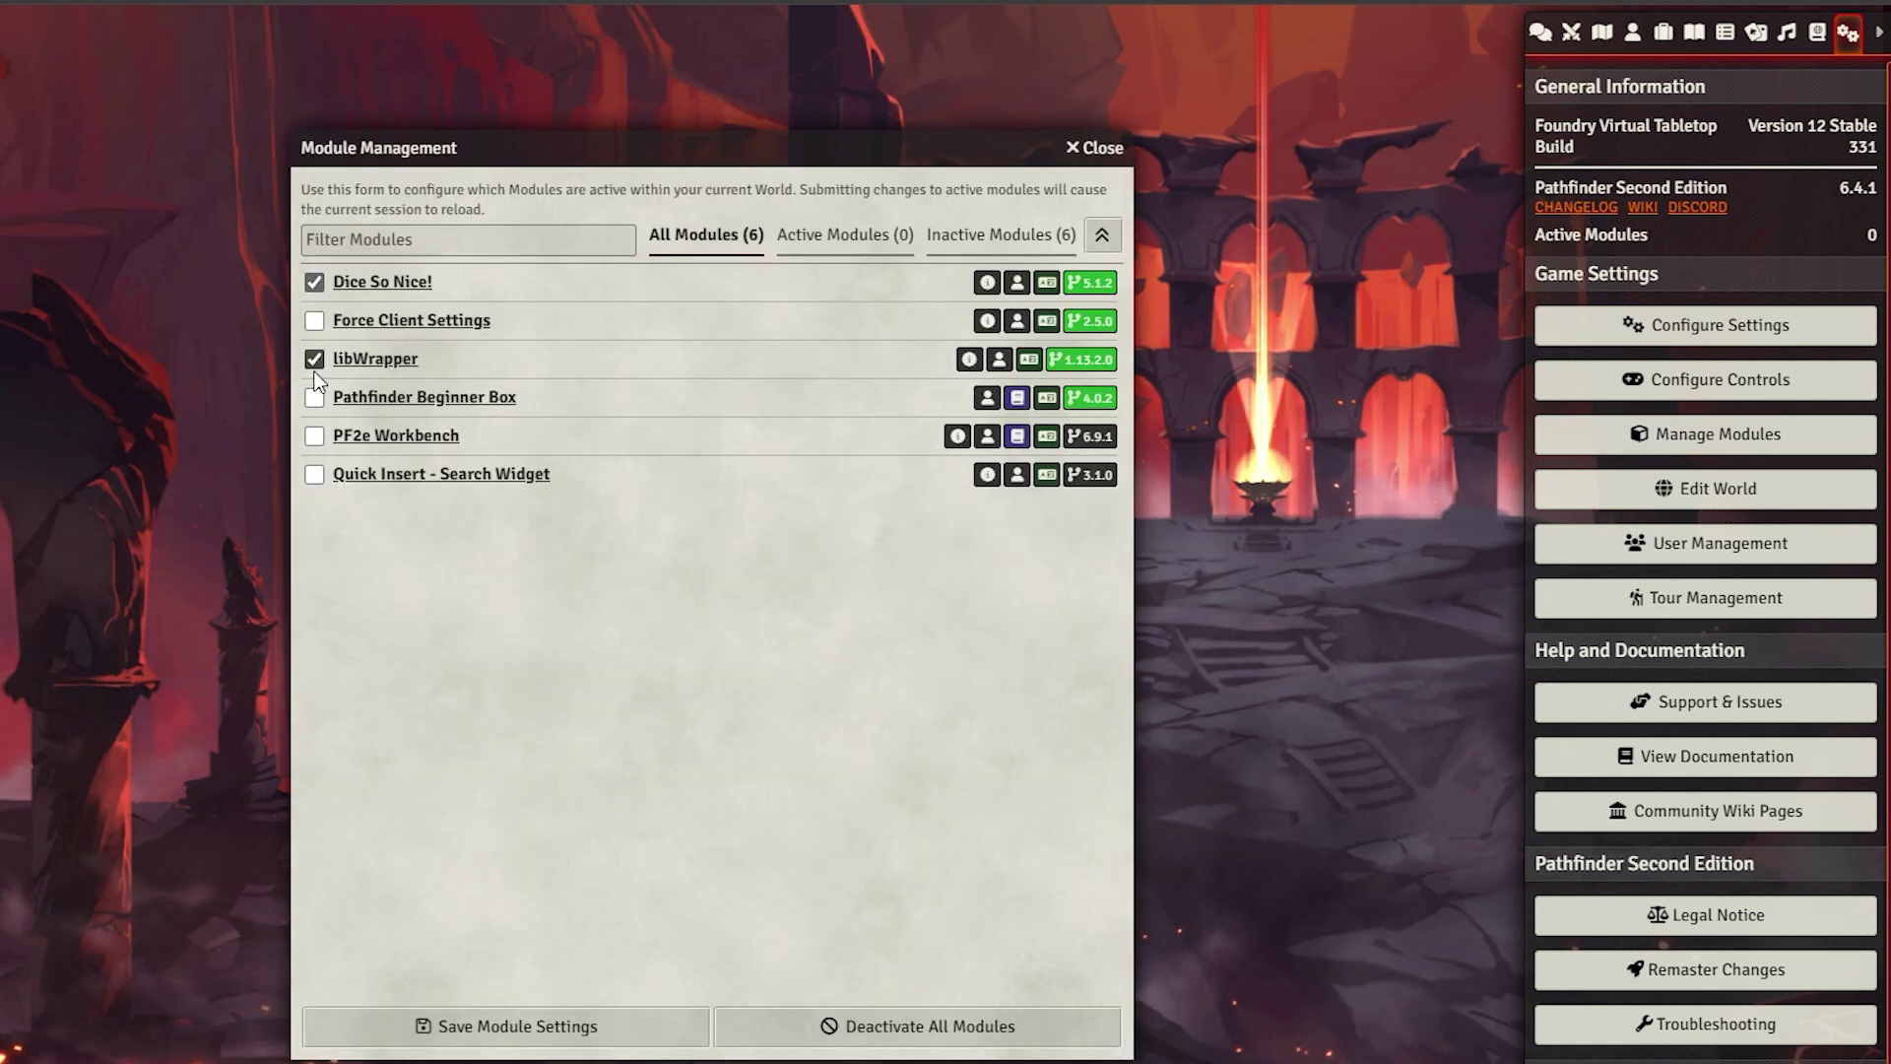
left_click(314, 321)
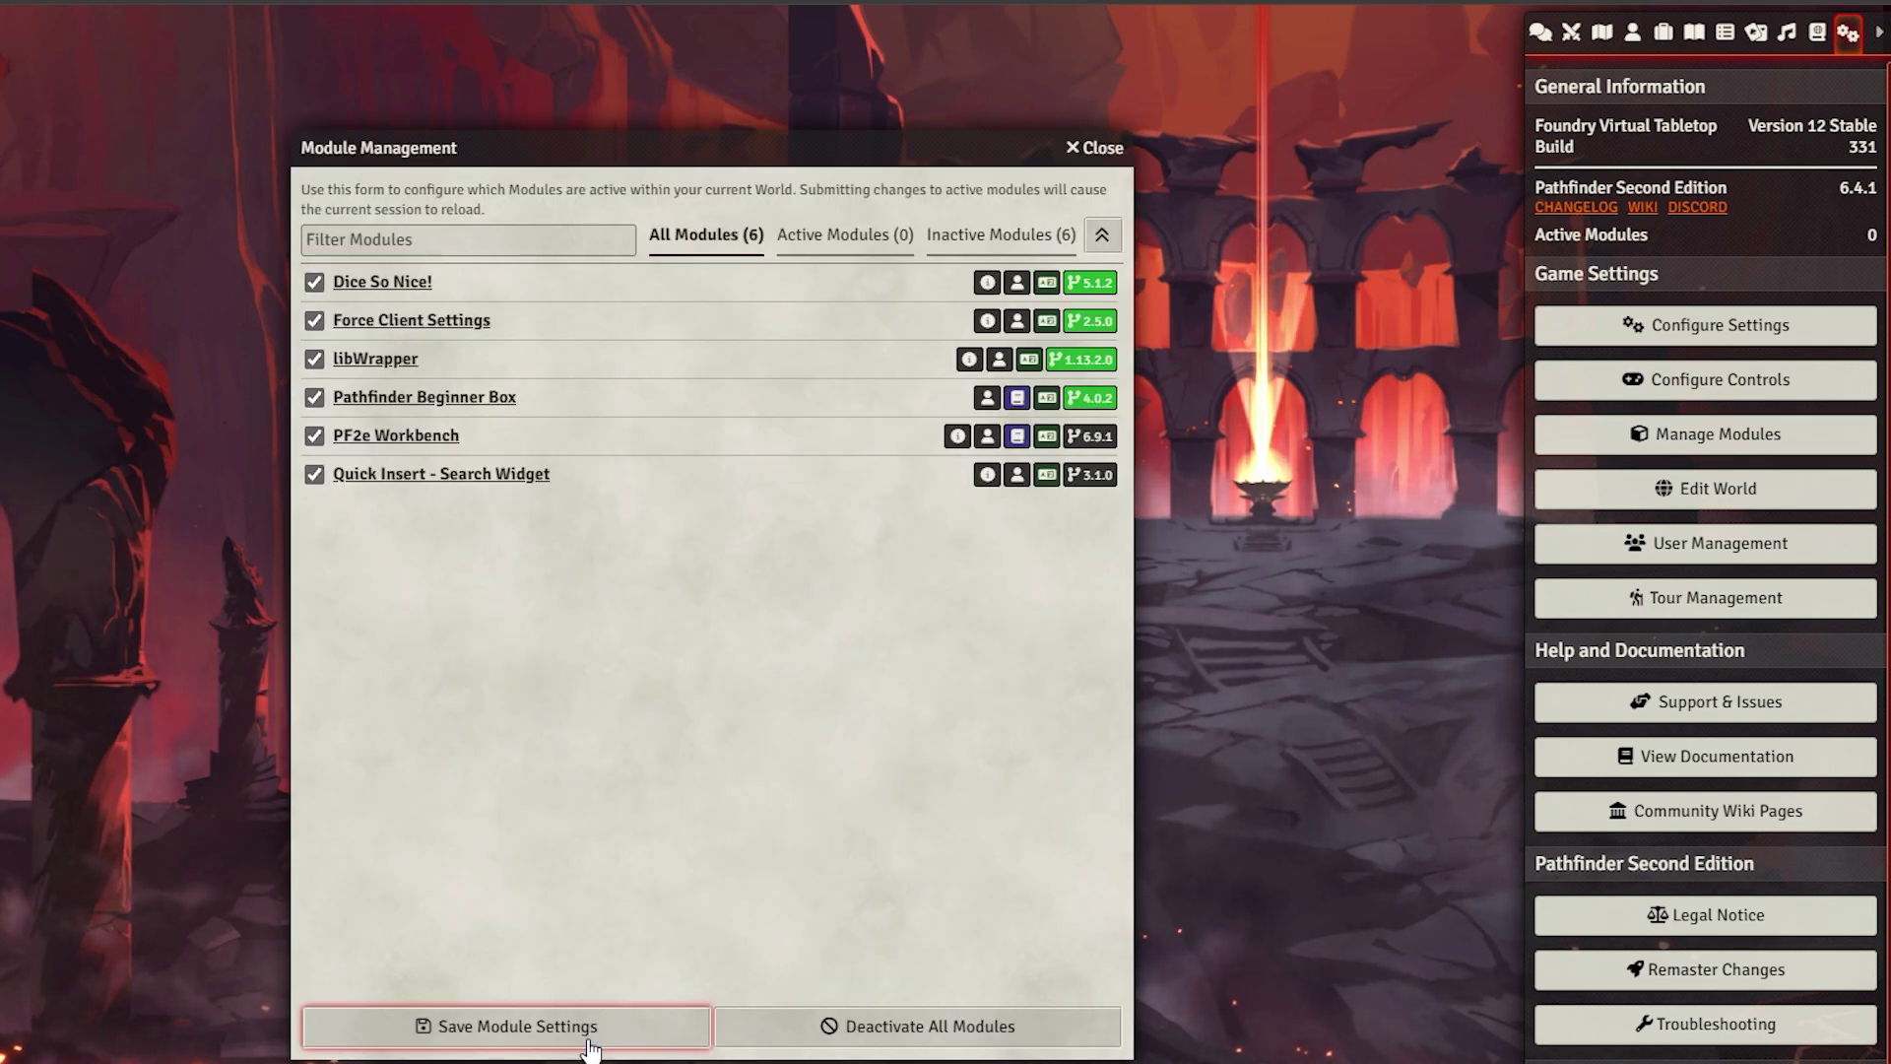
left_click(583, 1037)
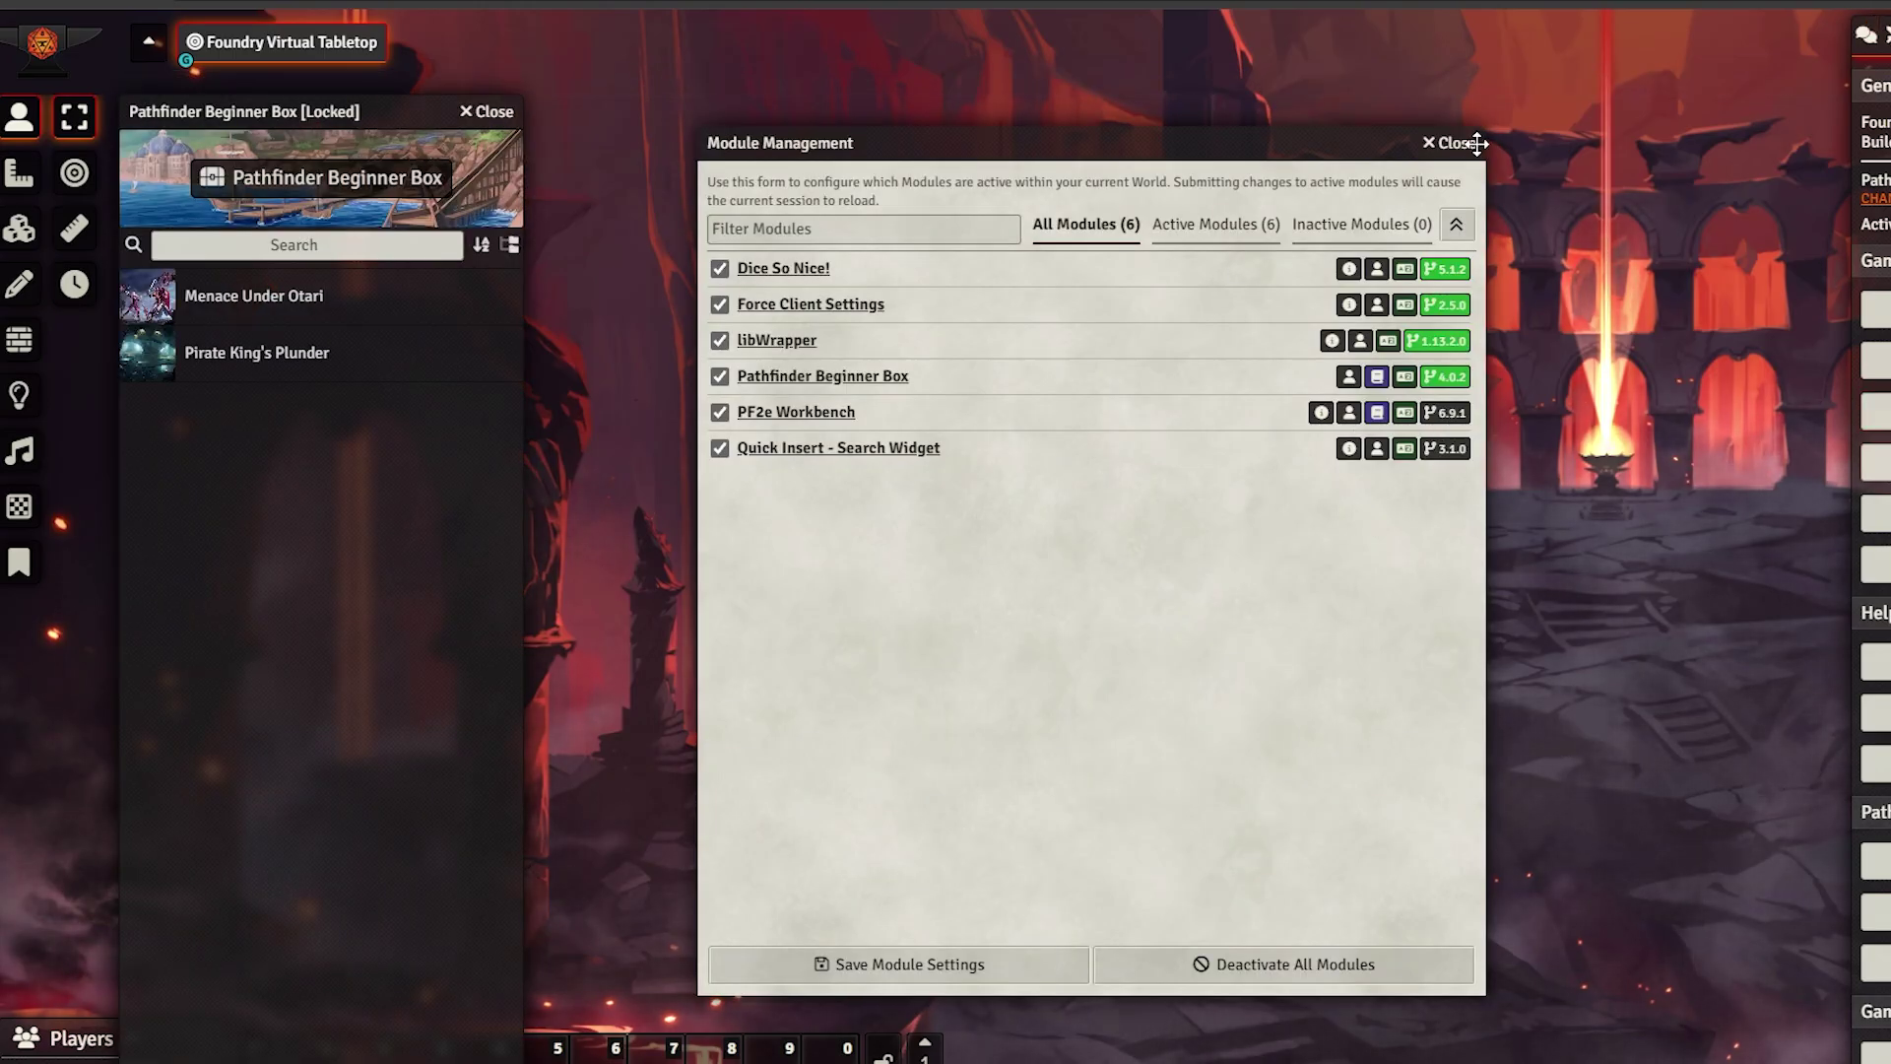
left_click(1476, 143)
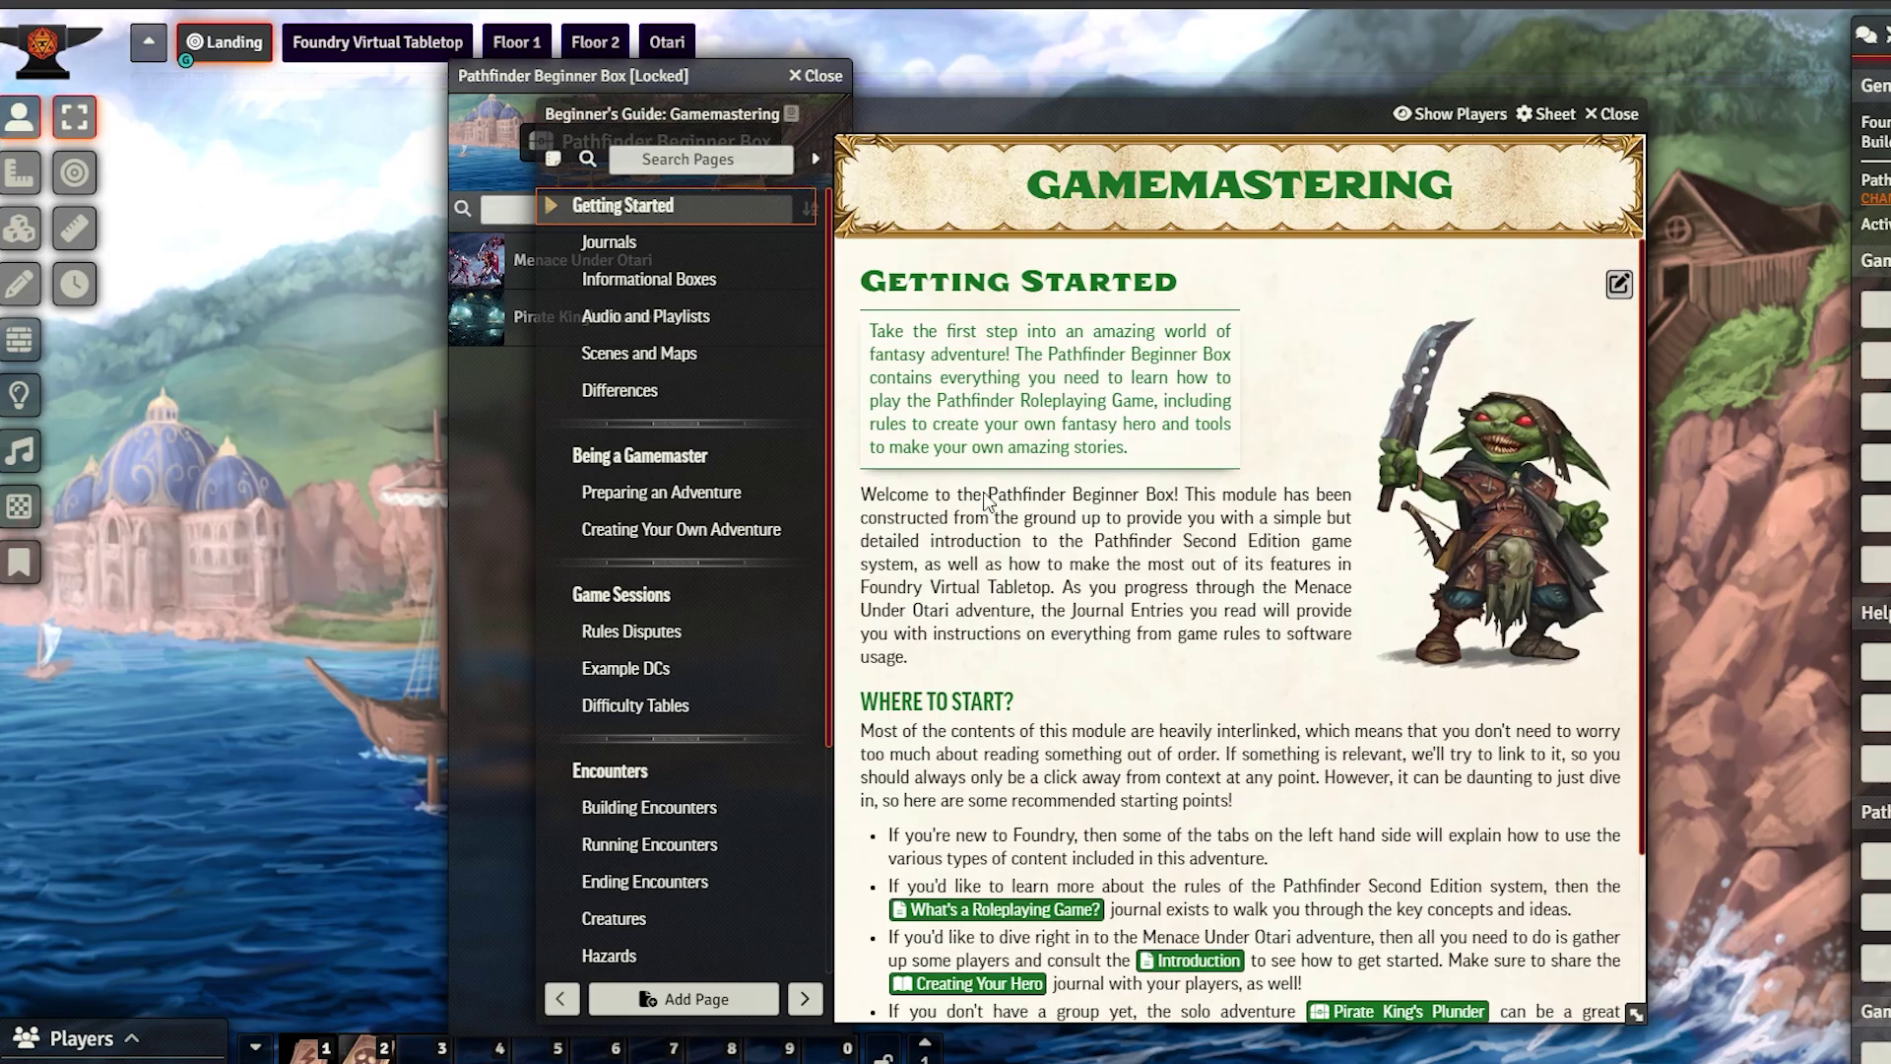
Bring up the Game Settings panel in the sidebar
scroll(980, 485, "down", 2)
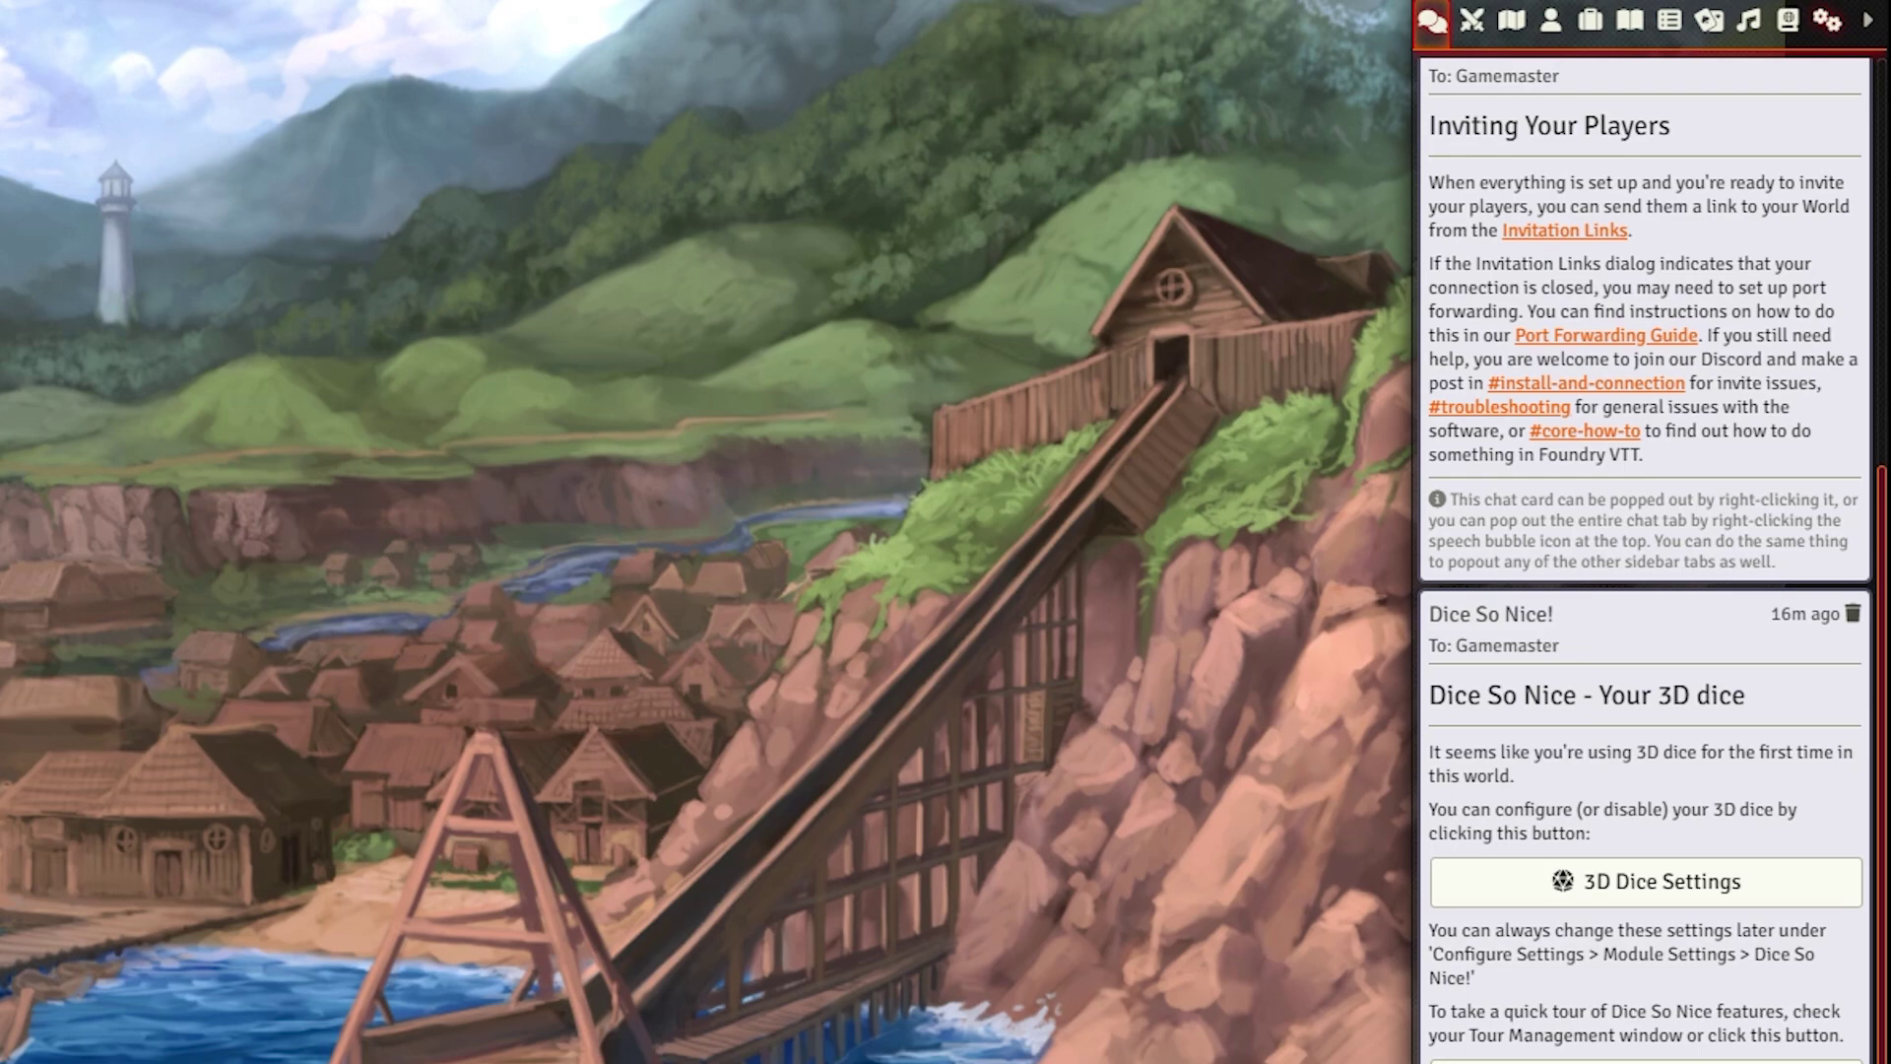
left_click(1829, 22)
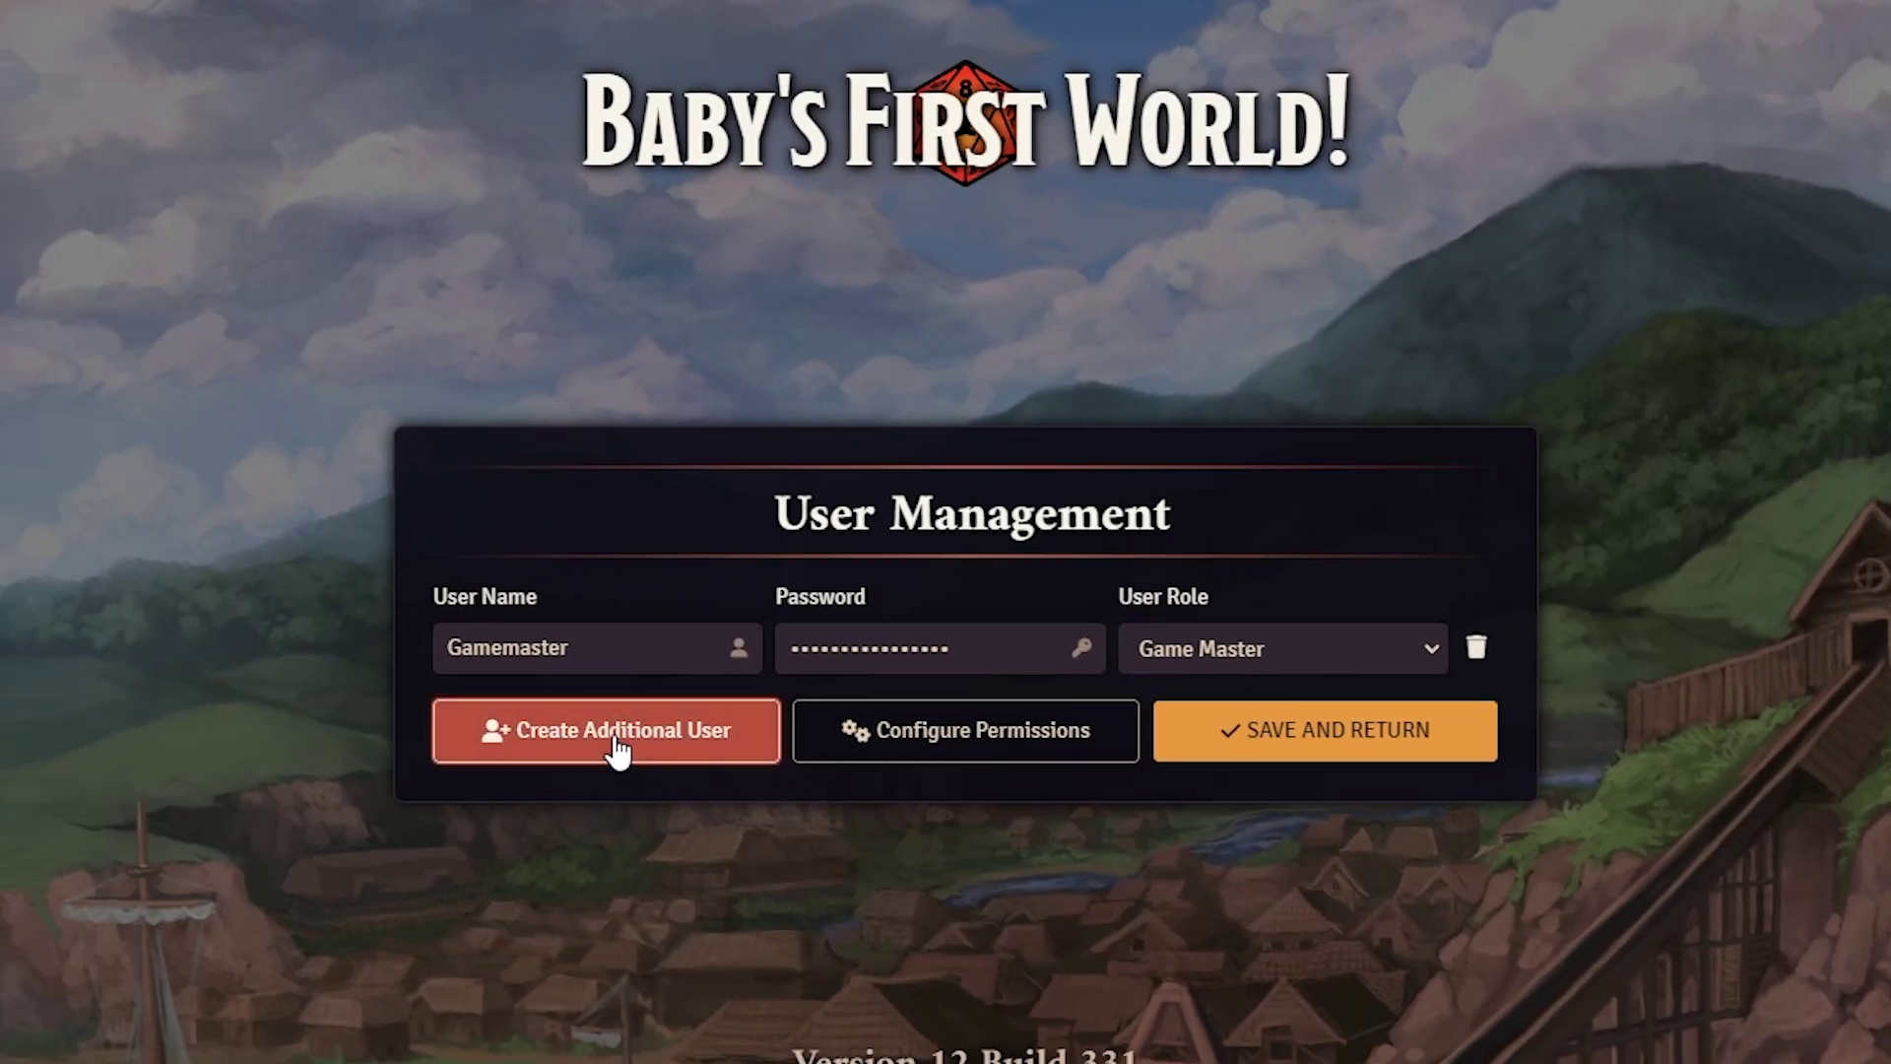
Add three new user accounts to the world
left_click(734, 747)
left_click(612, 789)
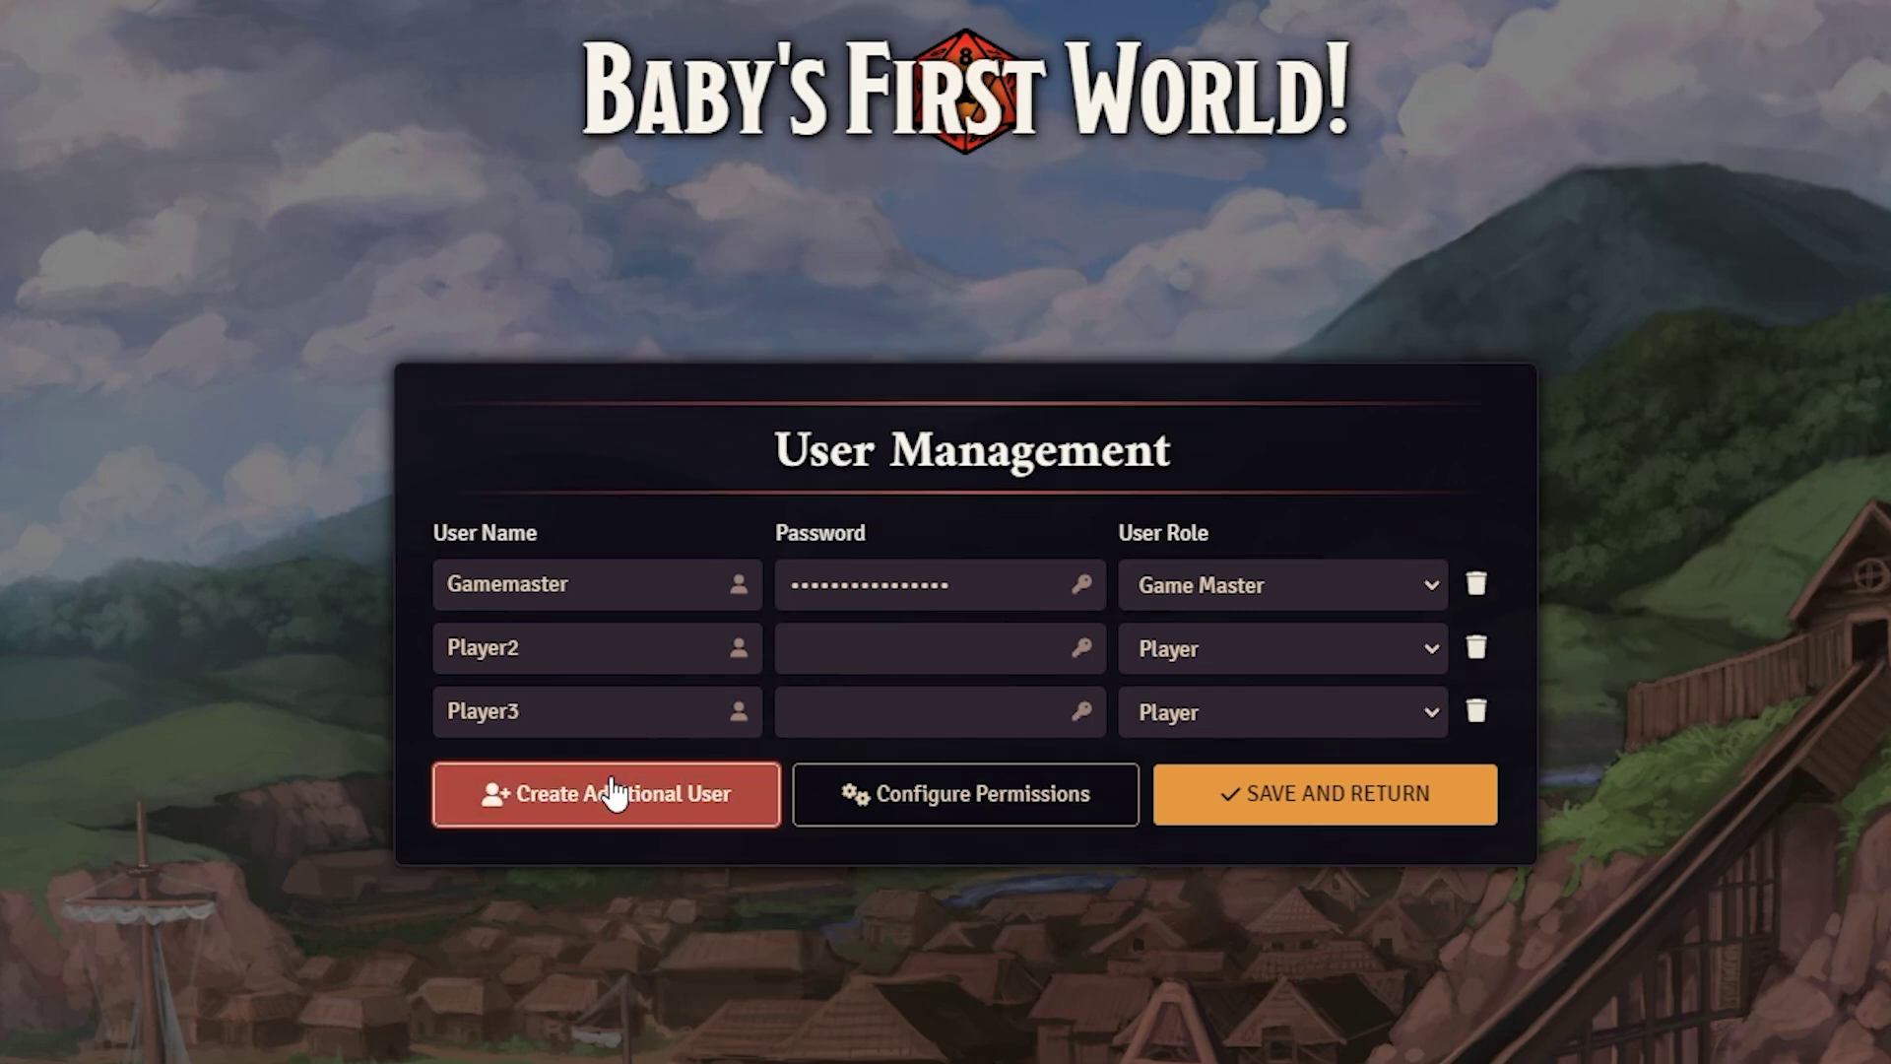
left_click(611, 815)
Rename the new player accounts, entering each player's name
double_click(601, 613)
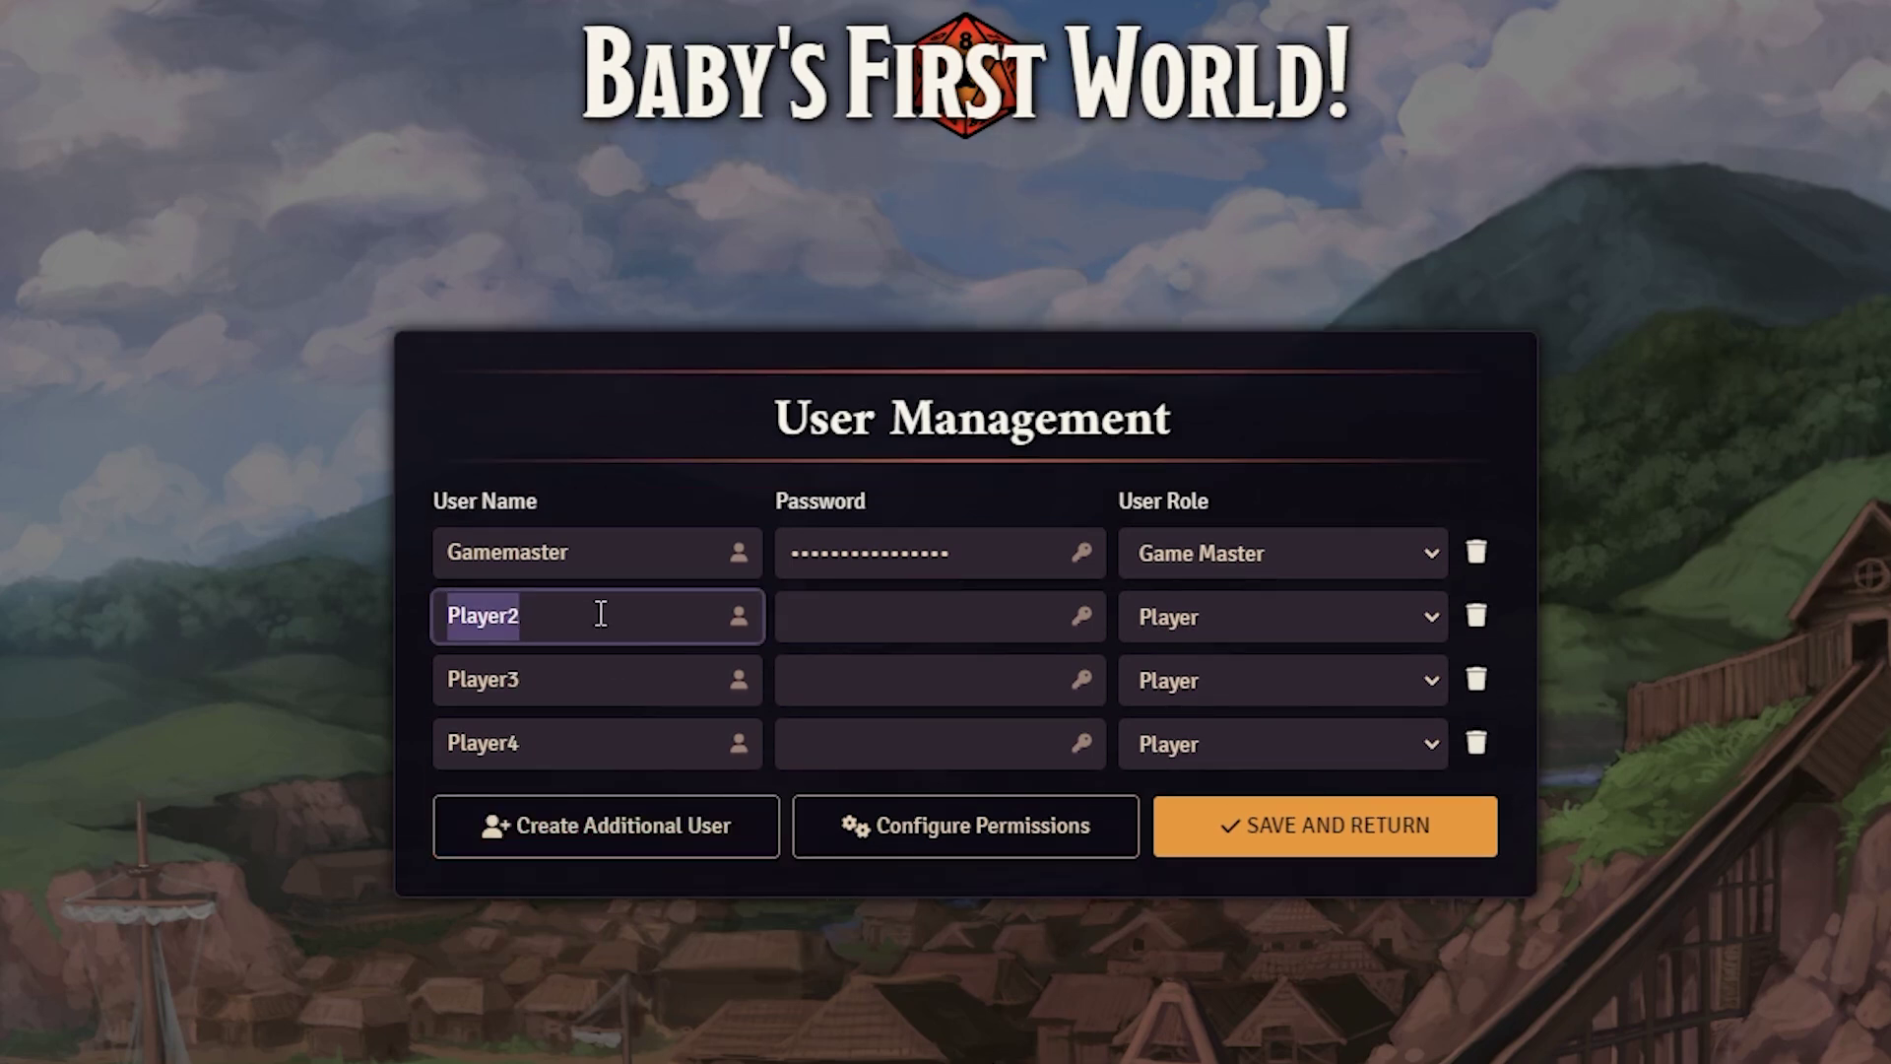
type("David")
key("Tab")
key("Tab")
key("Tab")
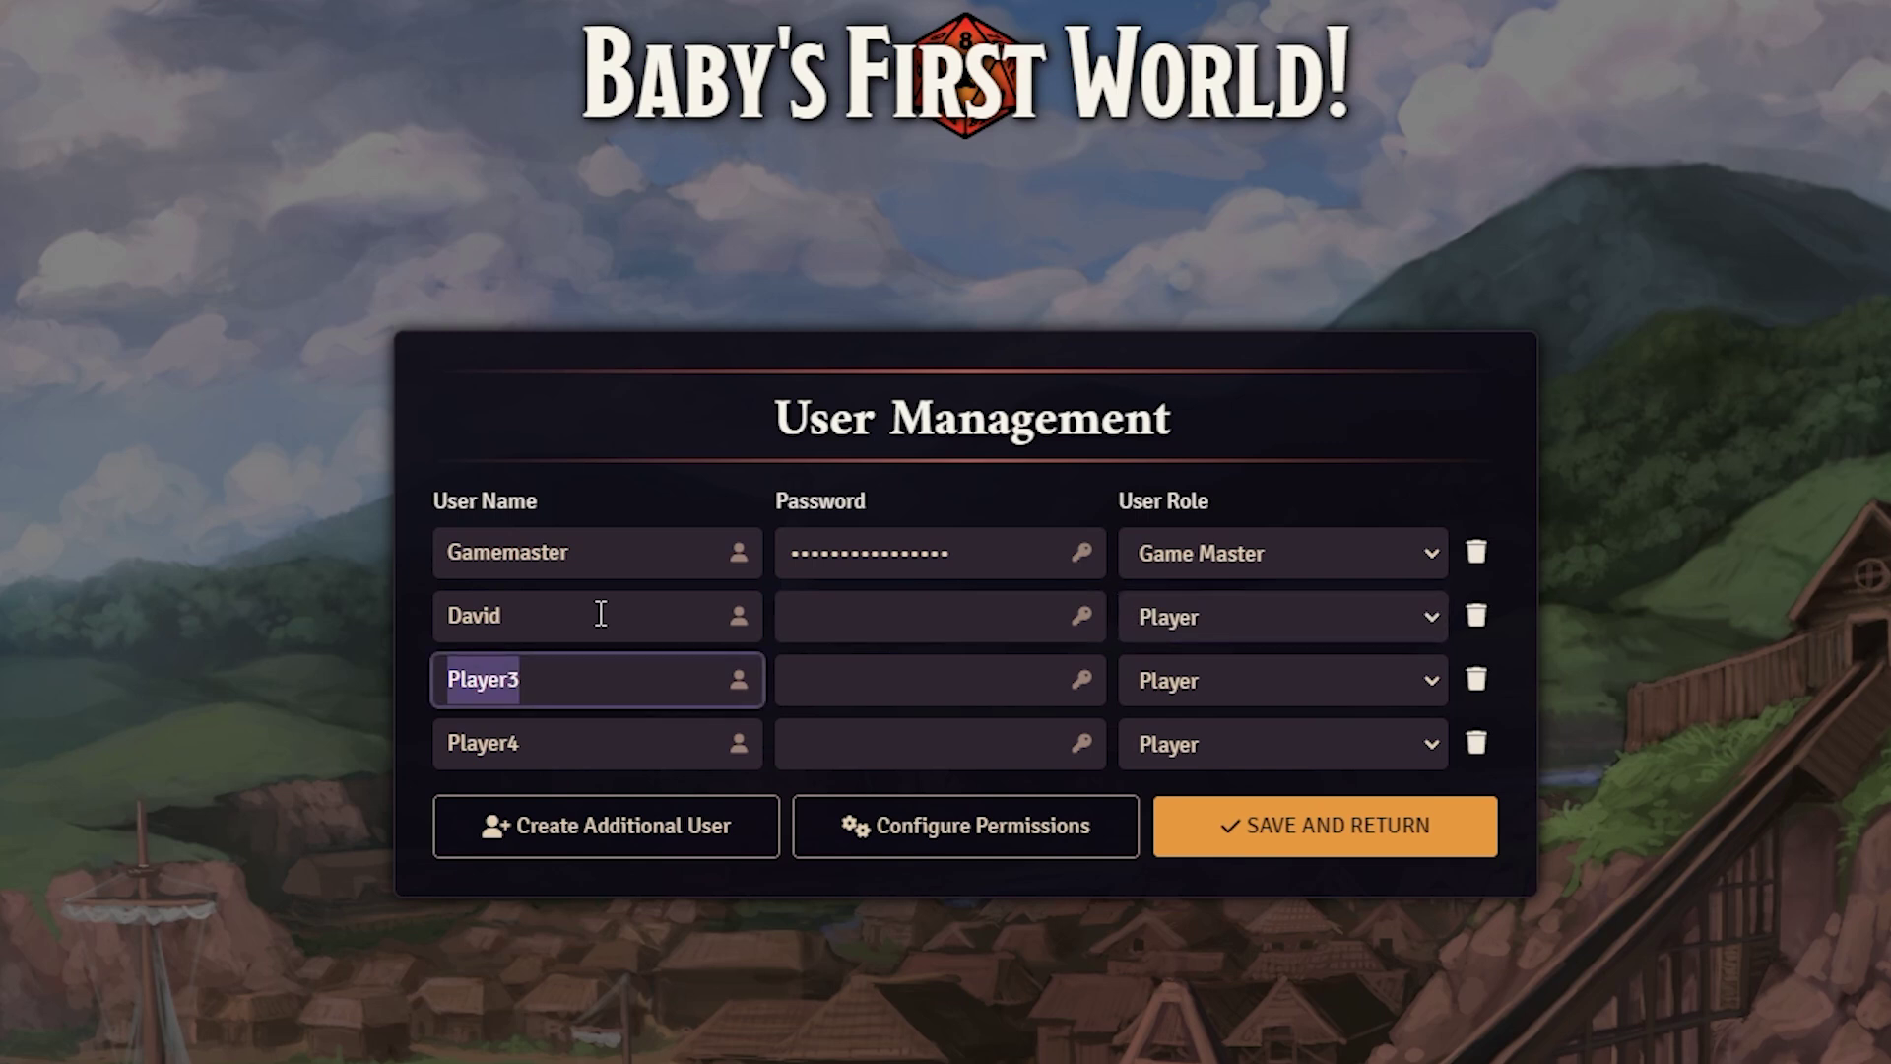
key("Tab")
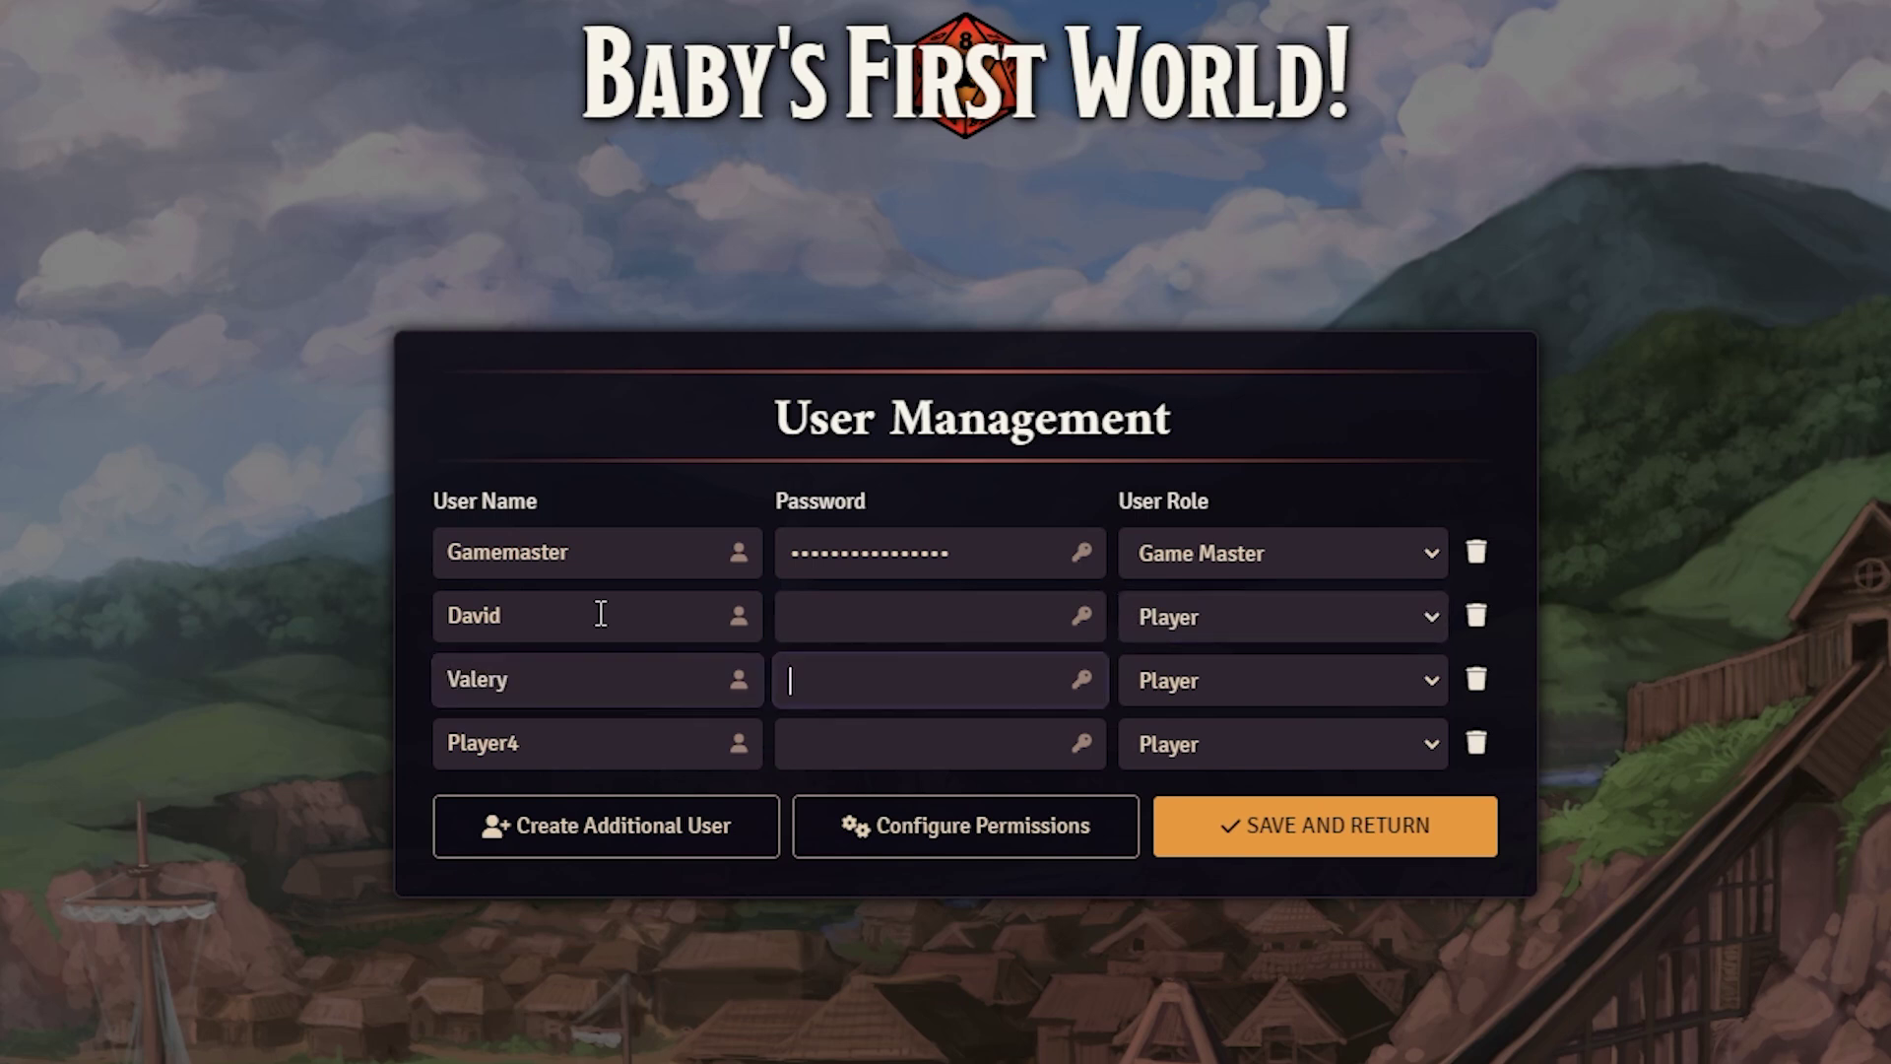
key("Tab")
key("Tab")
type("M")
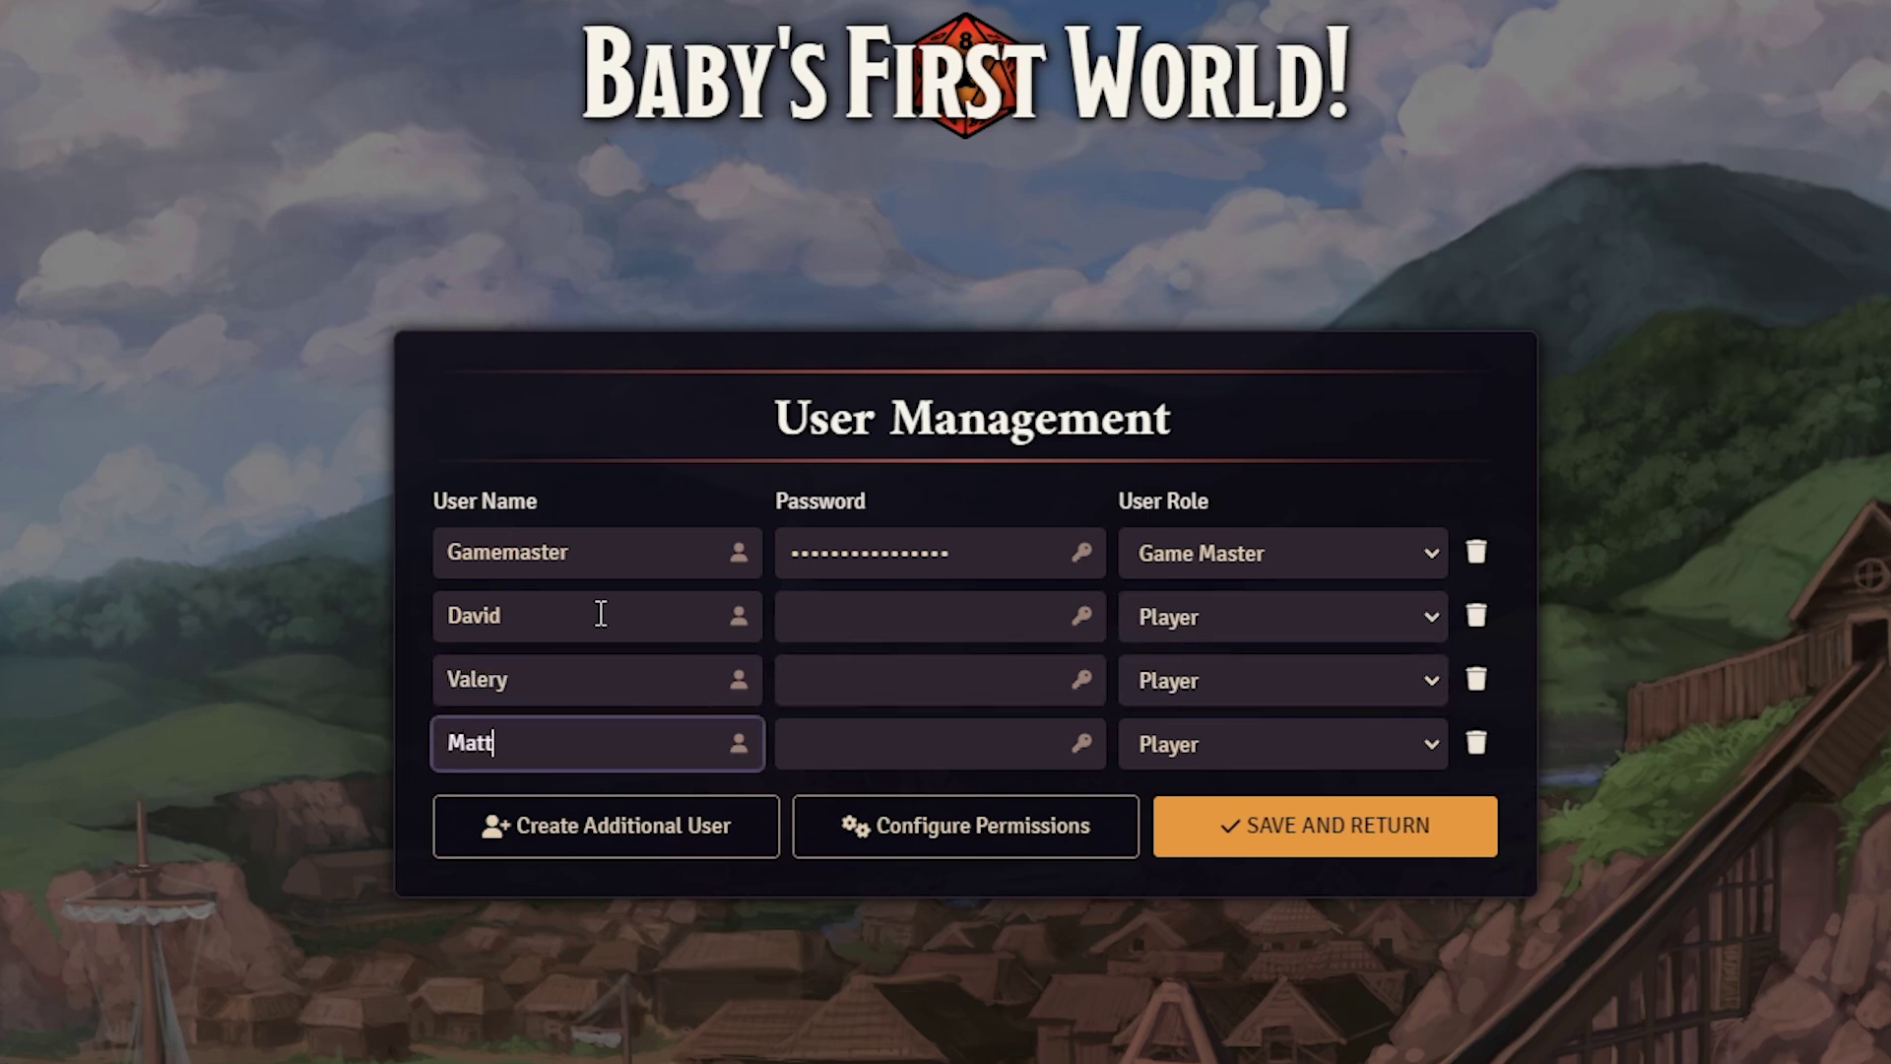
Make the first player a Trusted Player and save the user list
left_click(1208, 612)
left_click(1222, 743)
left_click(1237, 825)
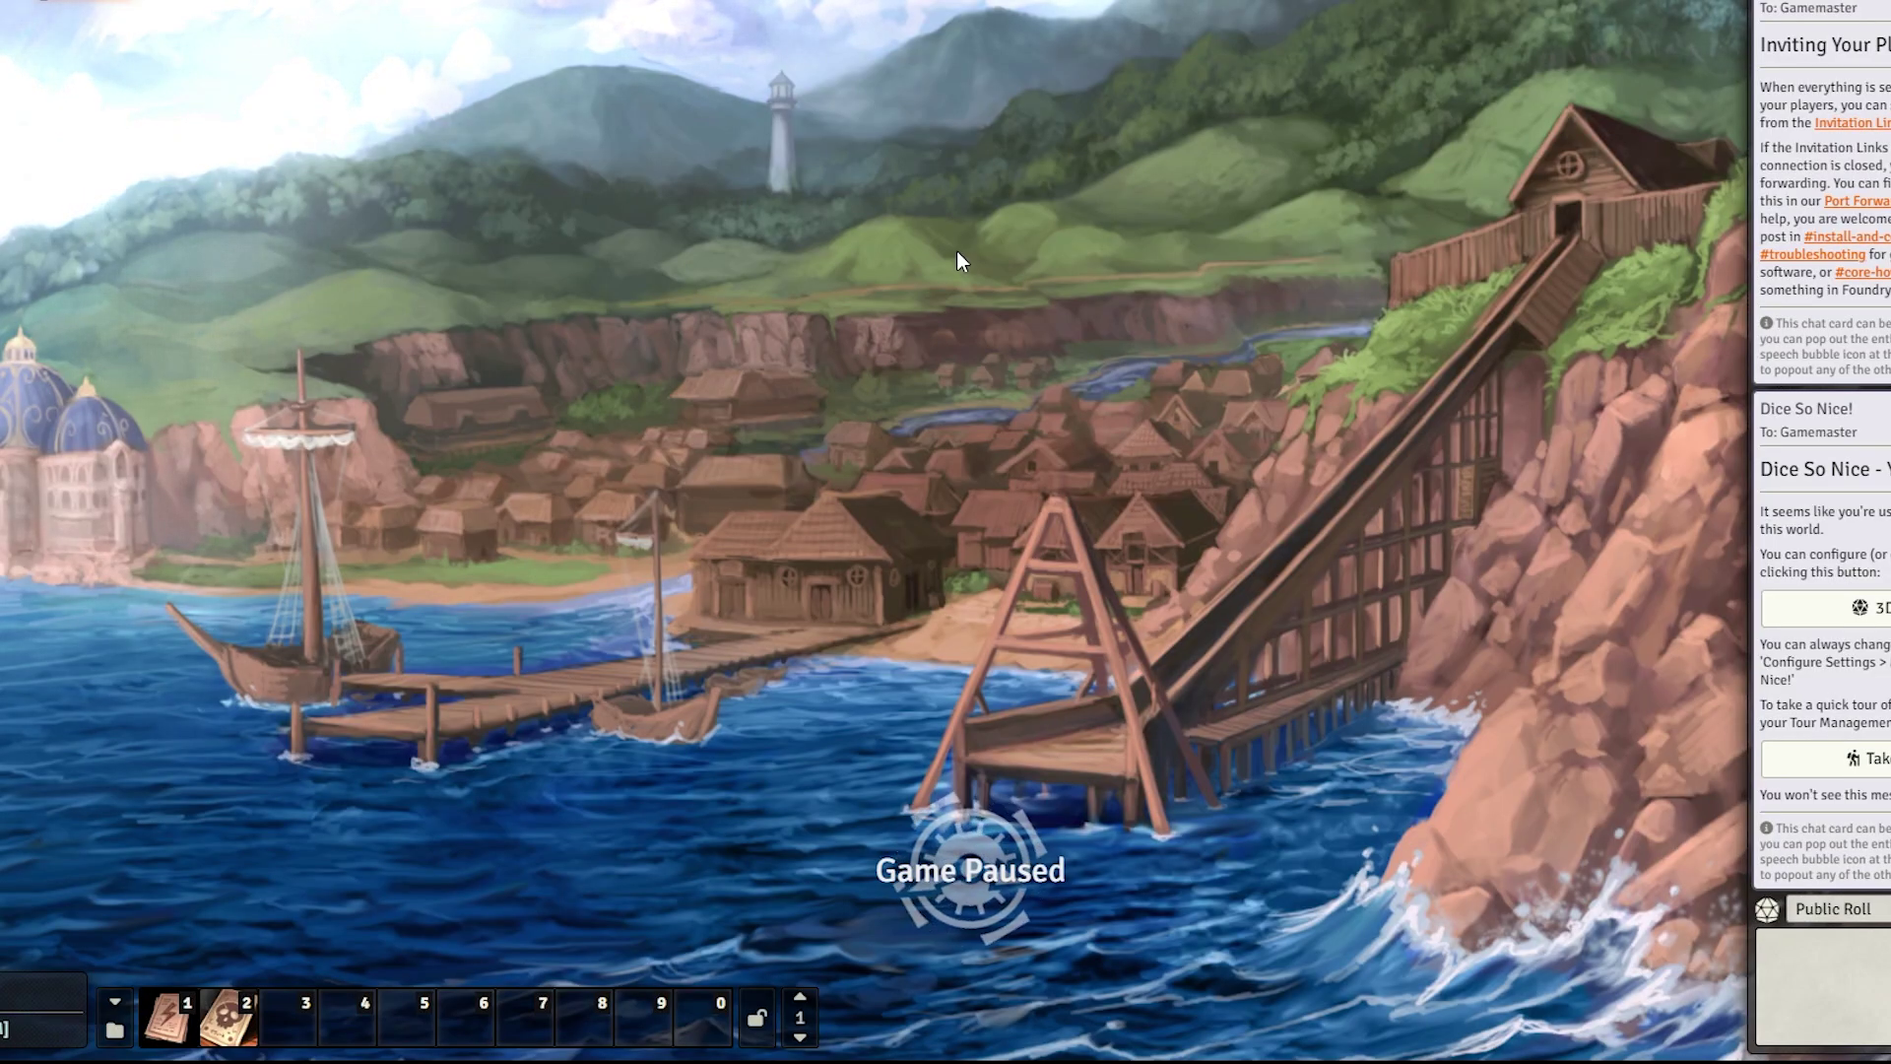
Place Level Based DCs in hotbar slot 0 and Basic Action Macros in slot 9
key("ctrl+space")
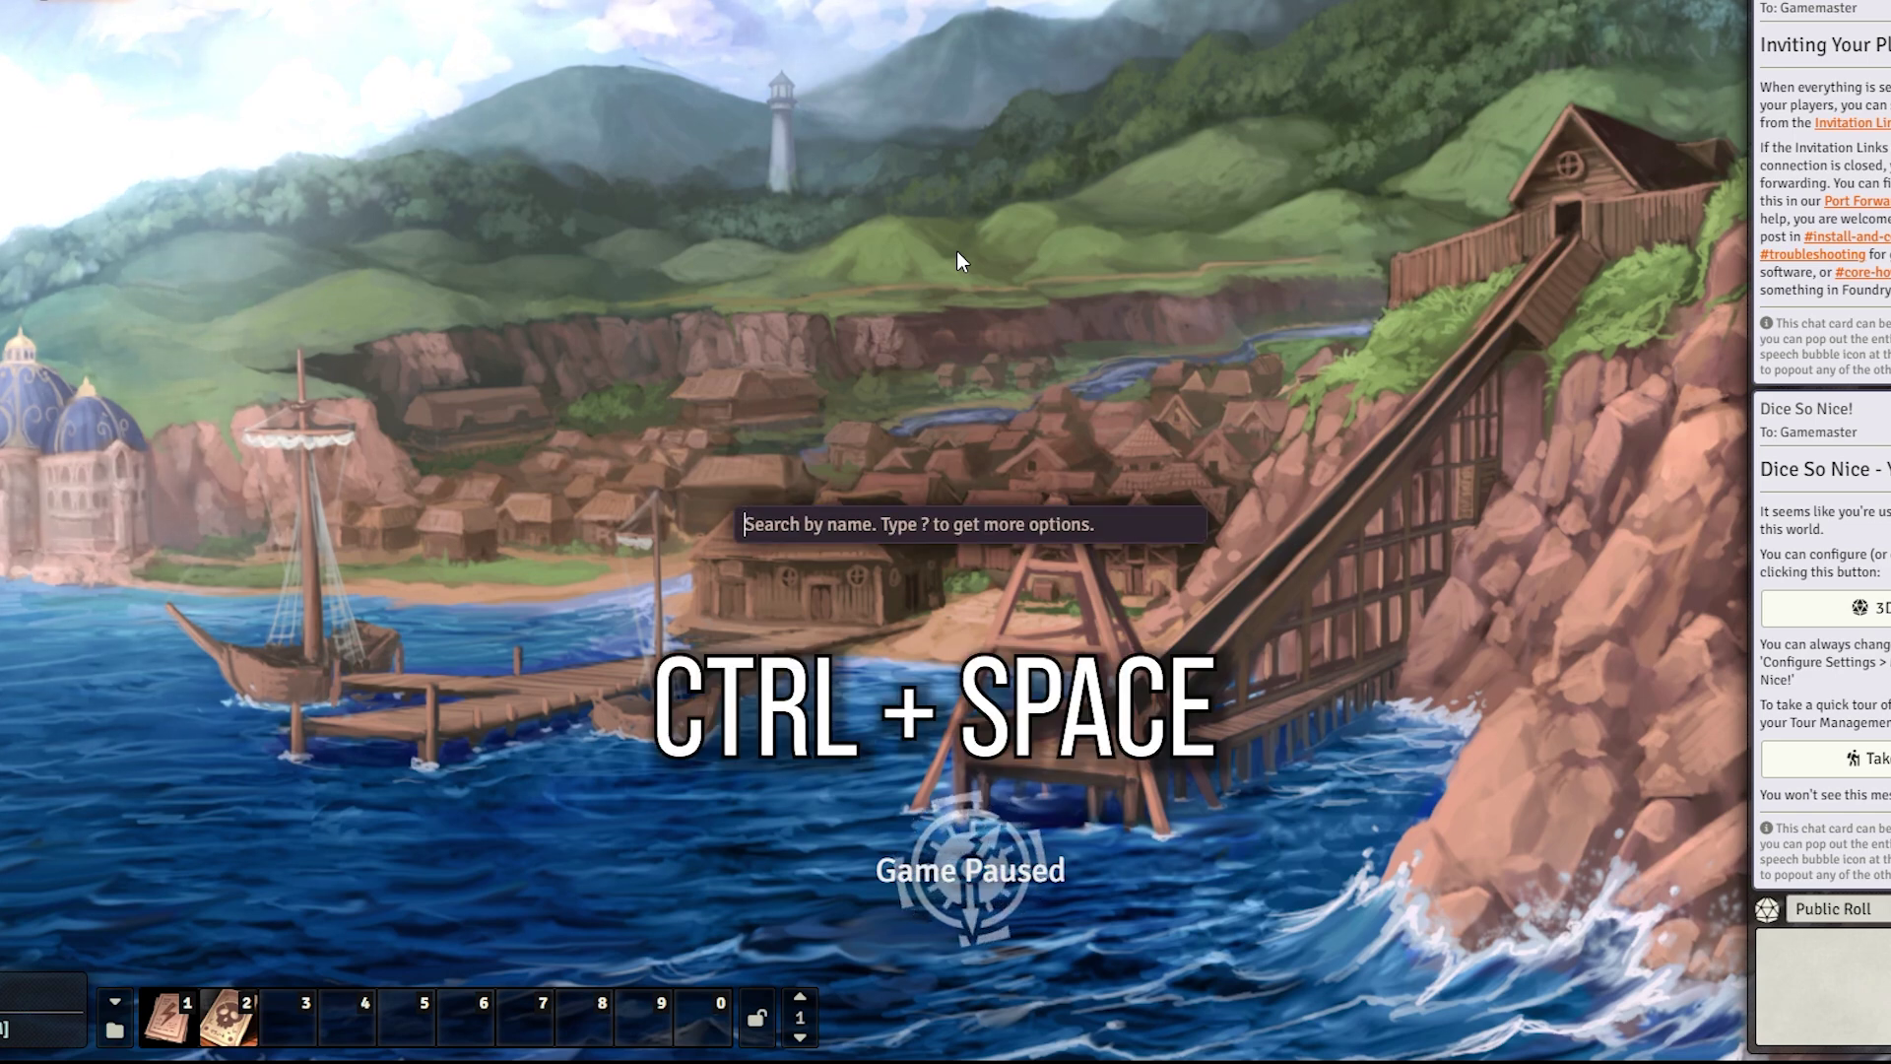
type("Level ba")
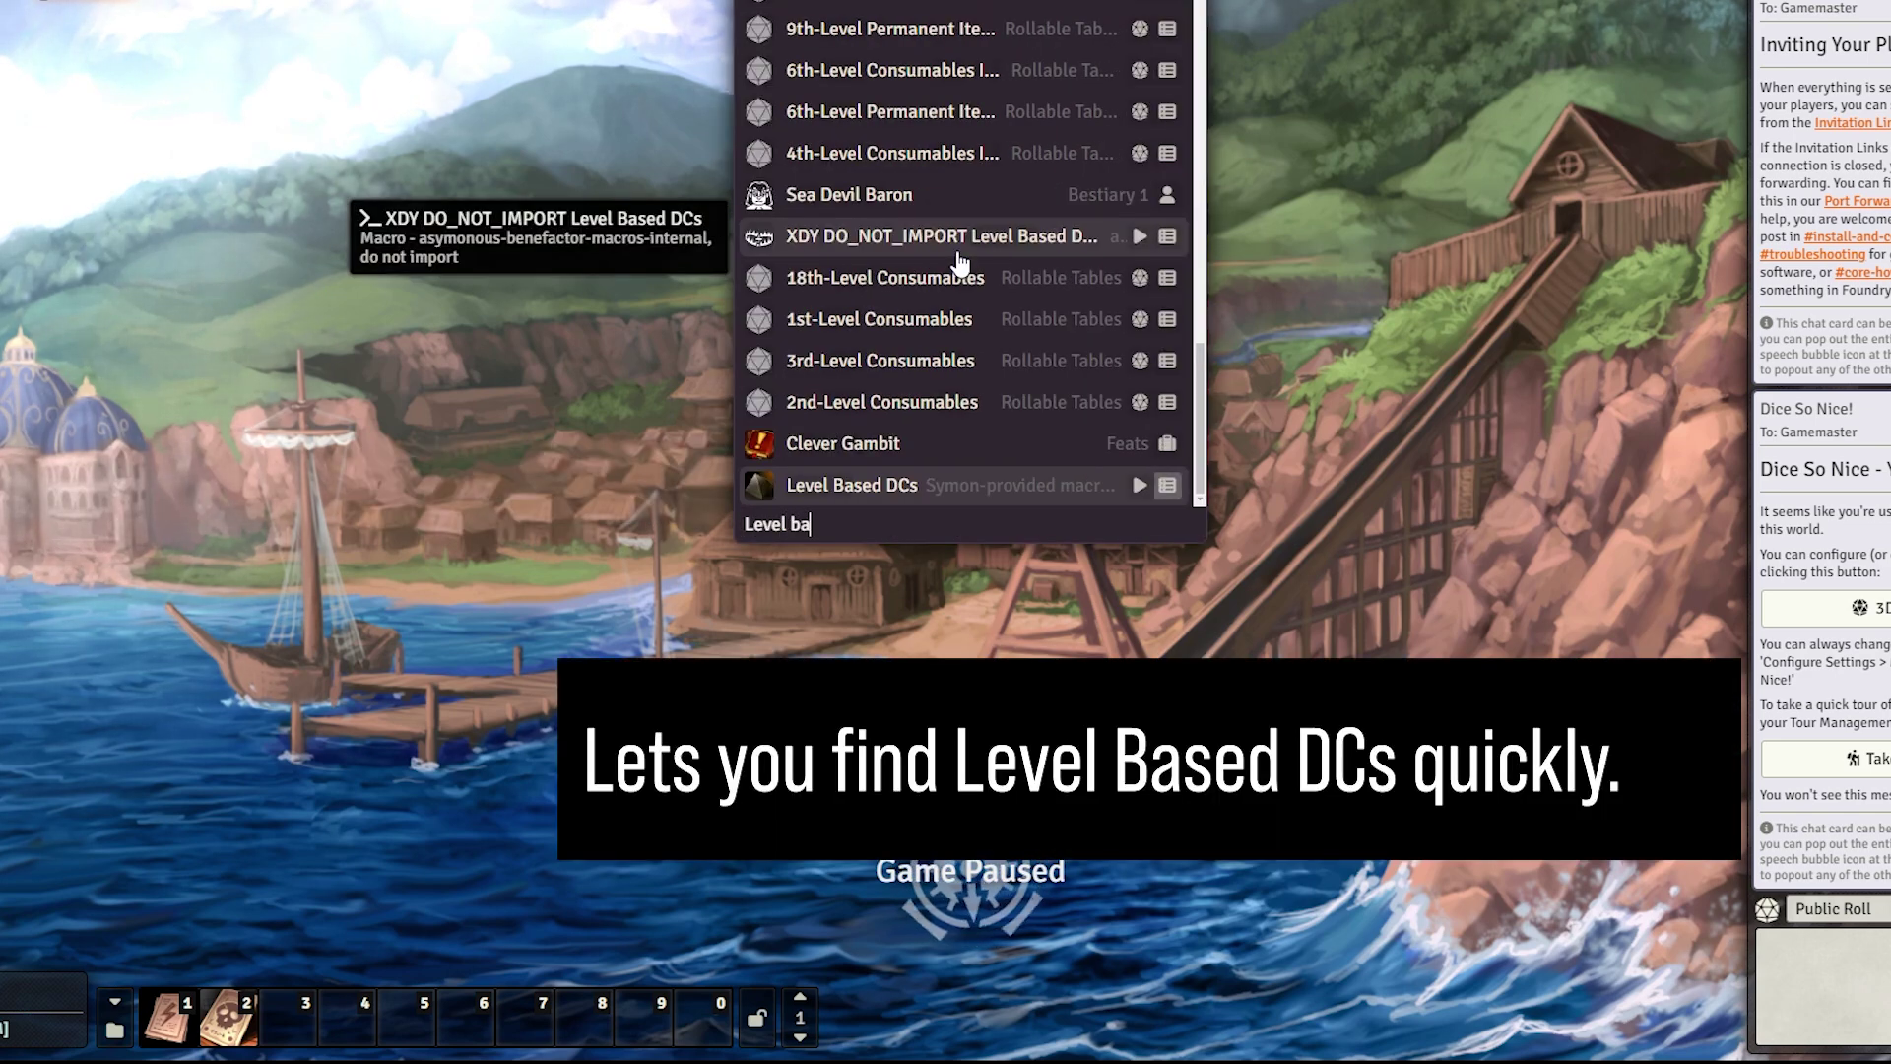
left_click_drag(682, 1049, 703, 1019)
key("ctrl+space")
type("basic action")
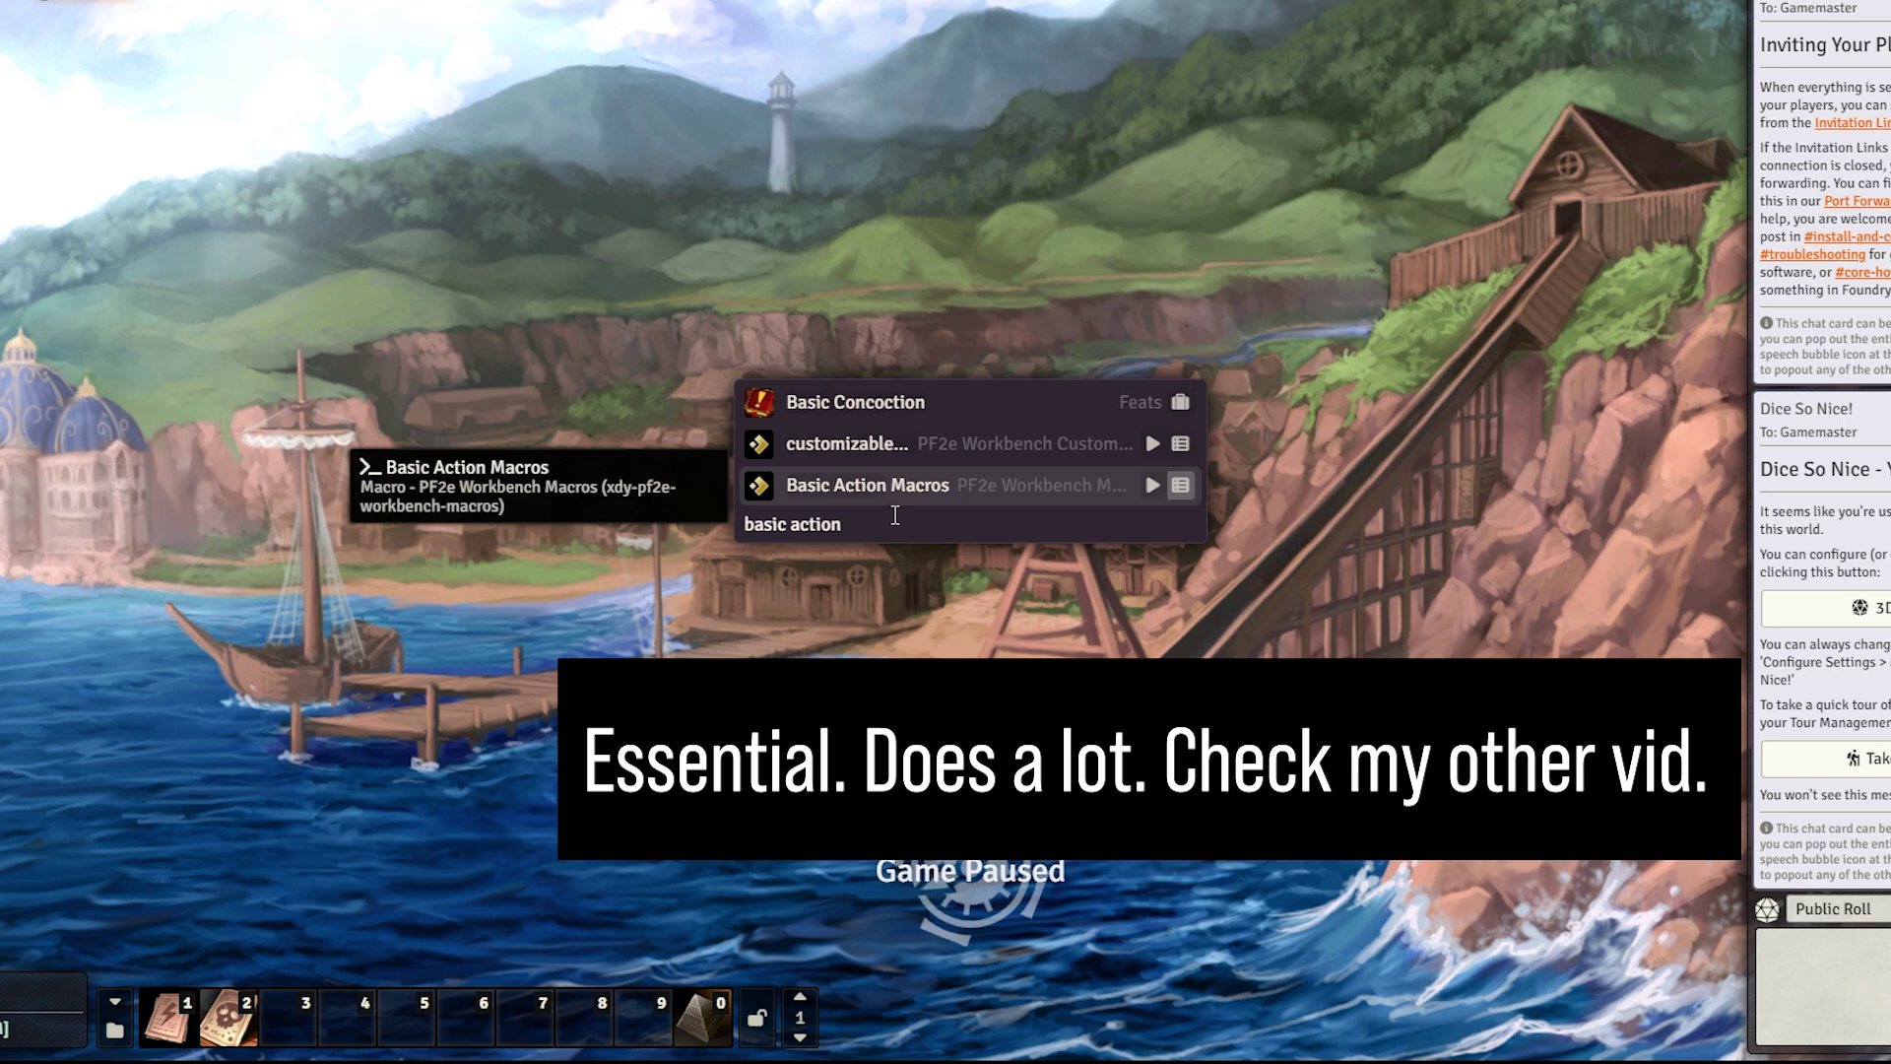
left_click_drag(662, 1005, 662, 1007)
Place the XP macro in slot 8 and Treat Wounds and Battle Medicine in slot 7
key("ctrl+space")
type("xp")
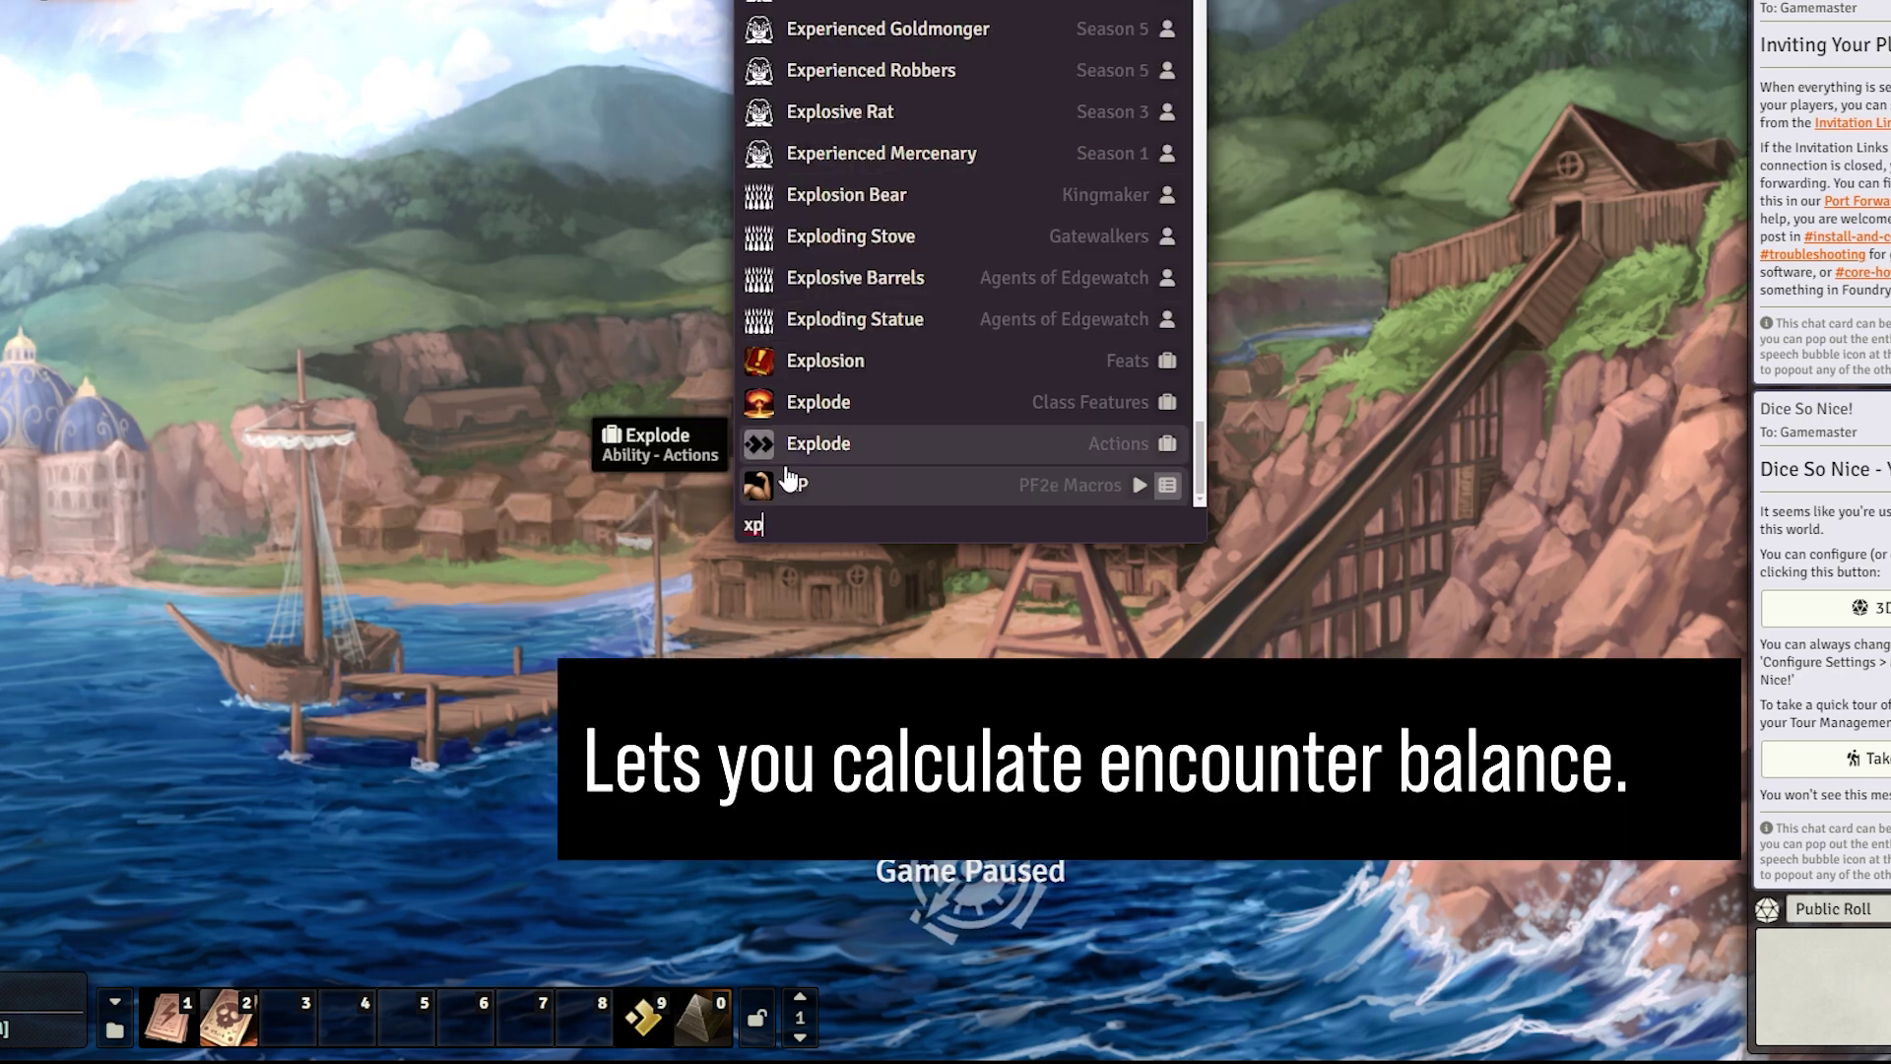
left_click_drag(597, 1028, 597, 1026)
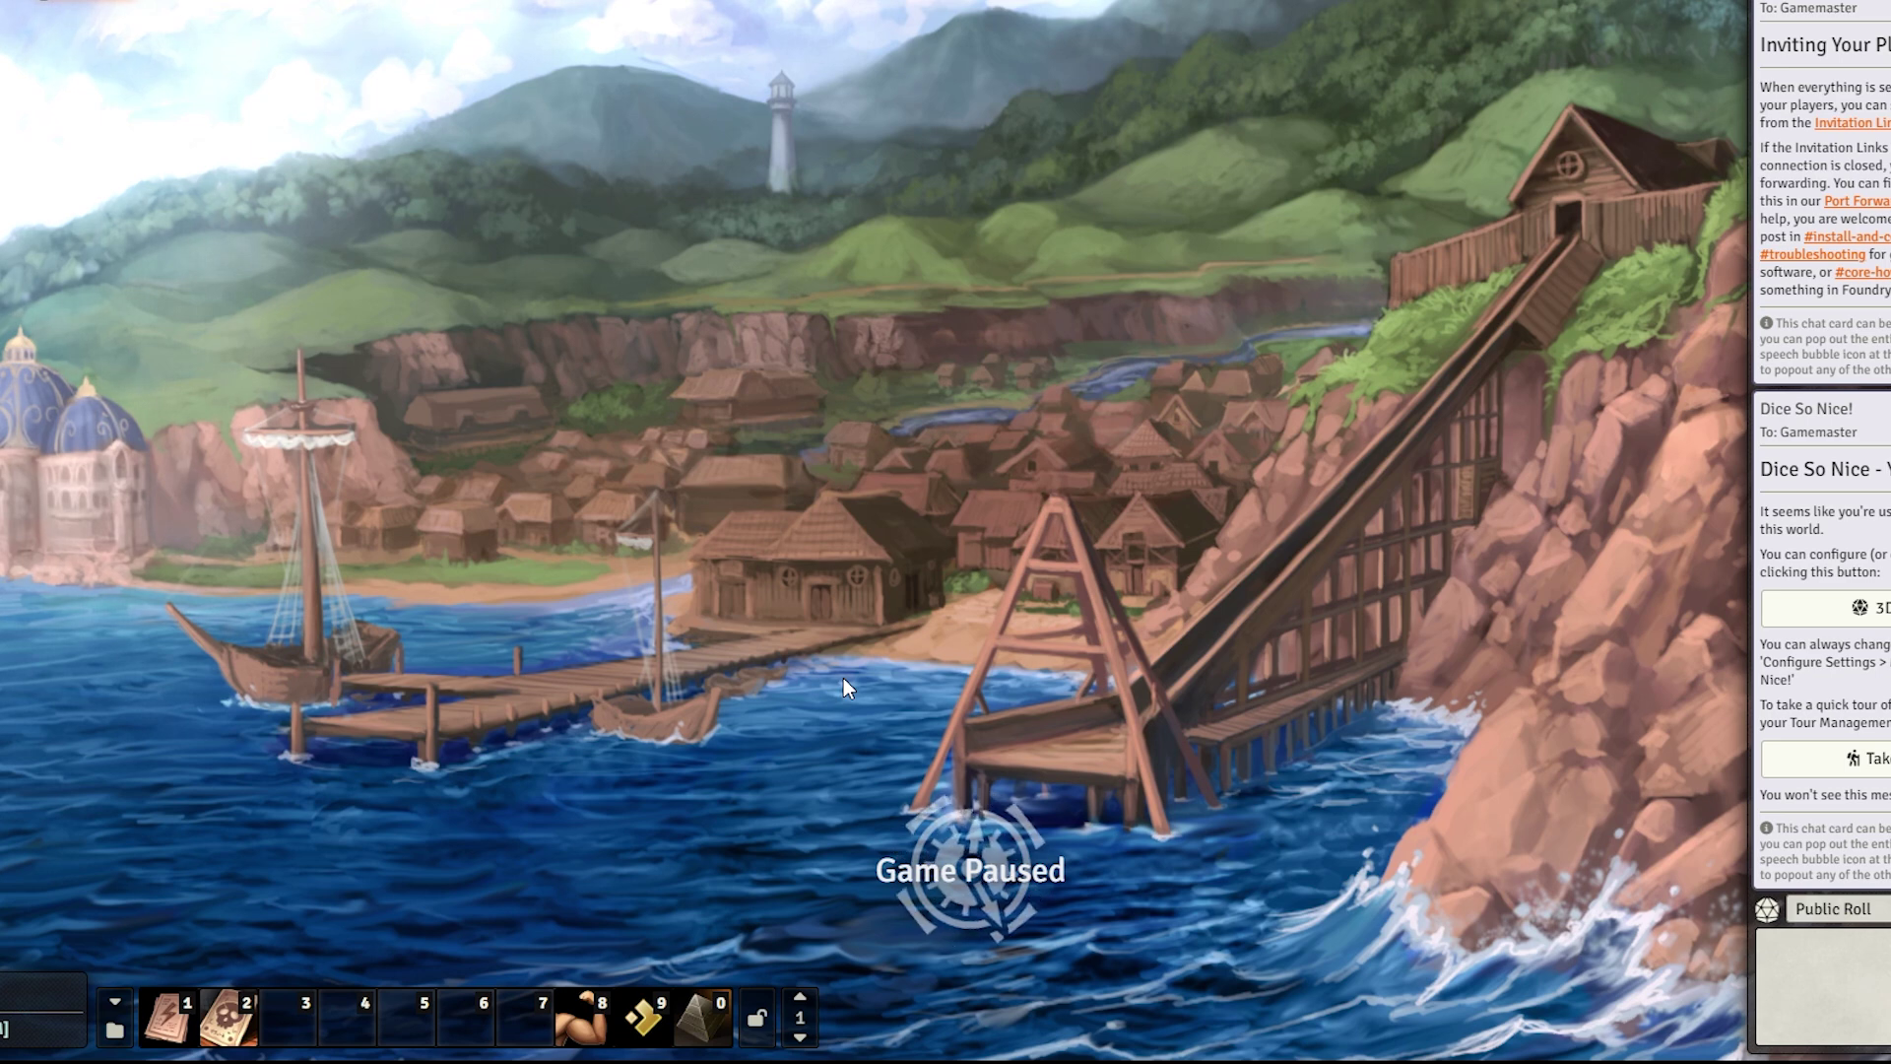
key("ctrl+space")
type("treat ")
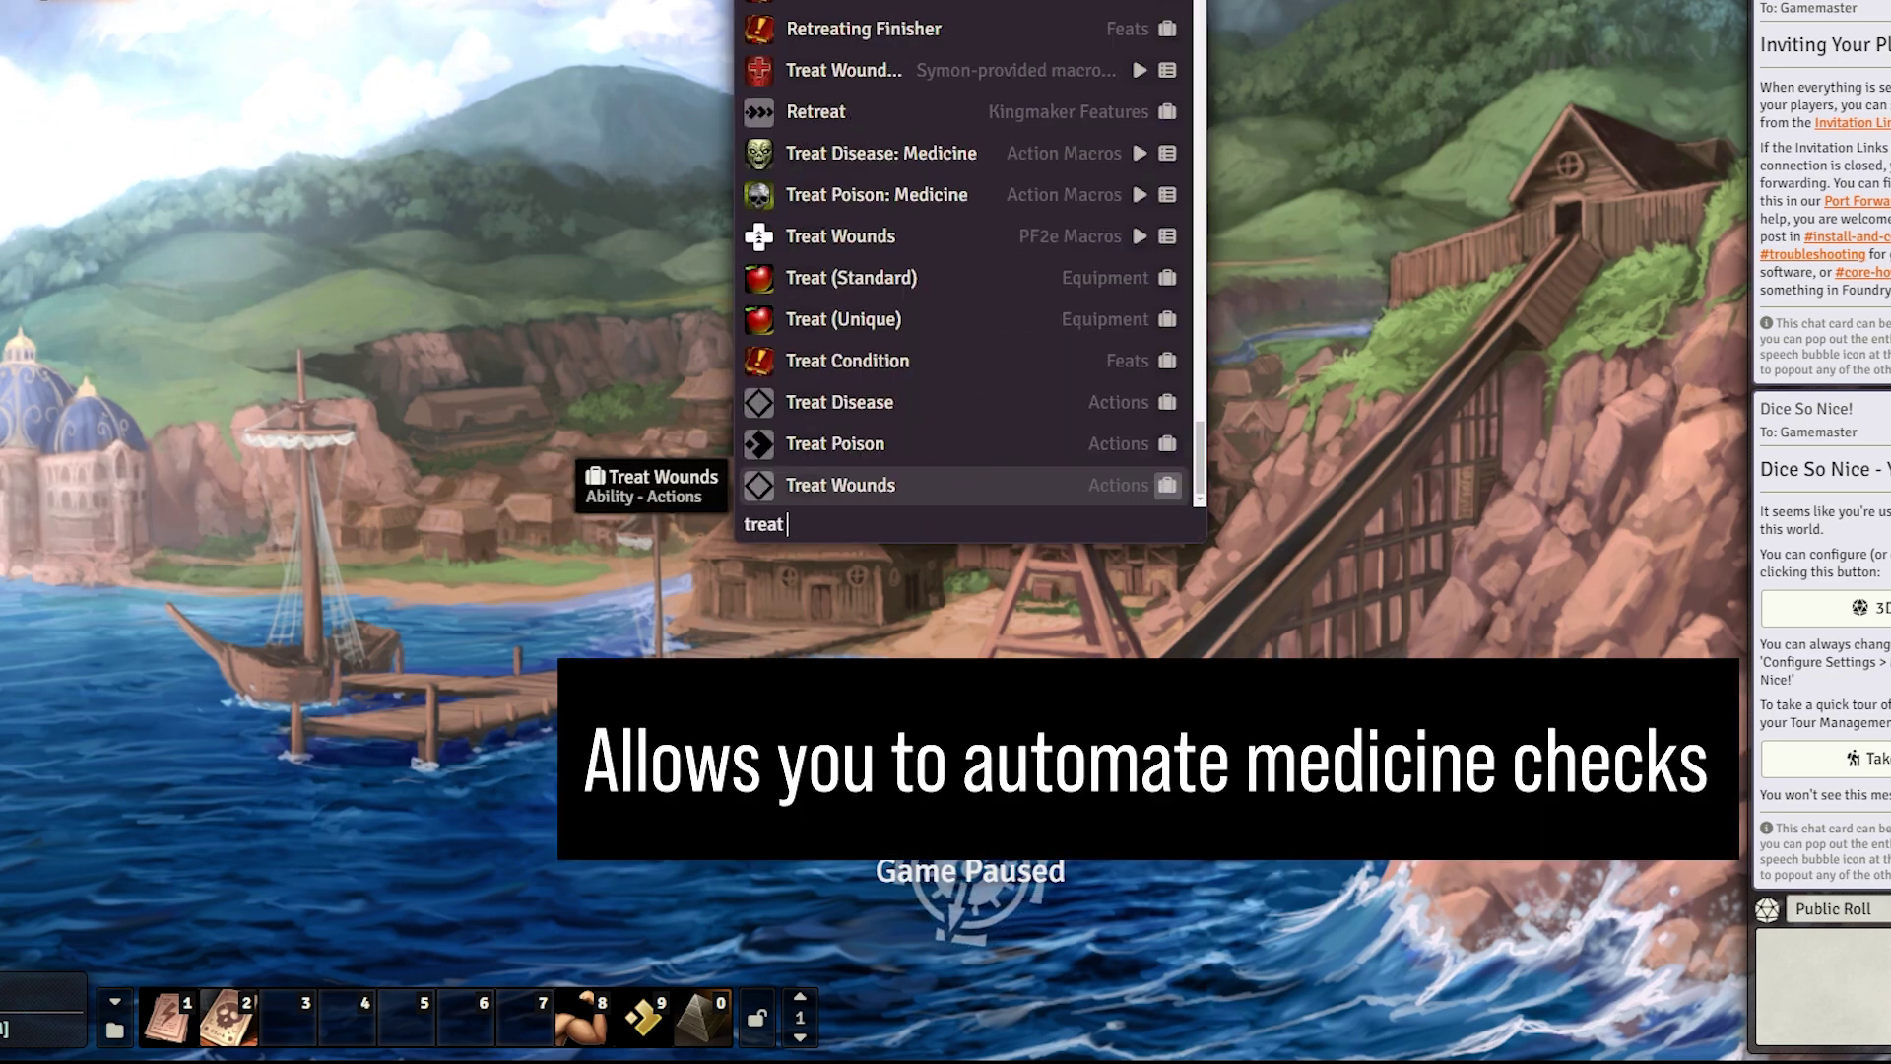
type("wound")
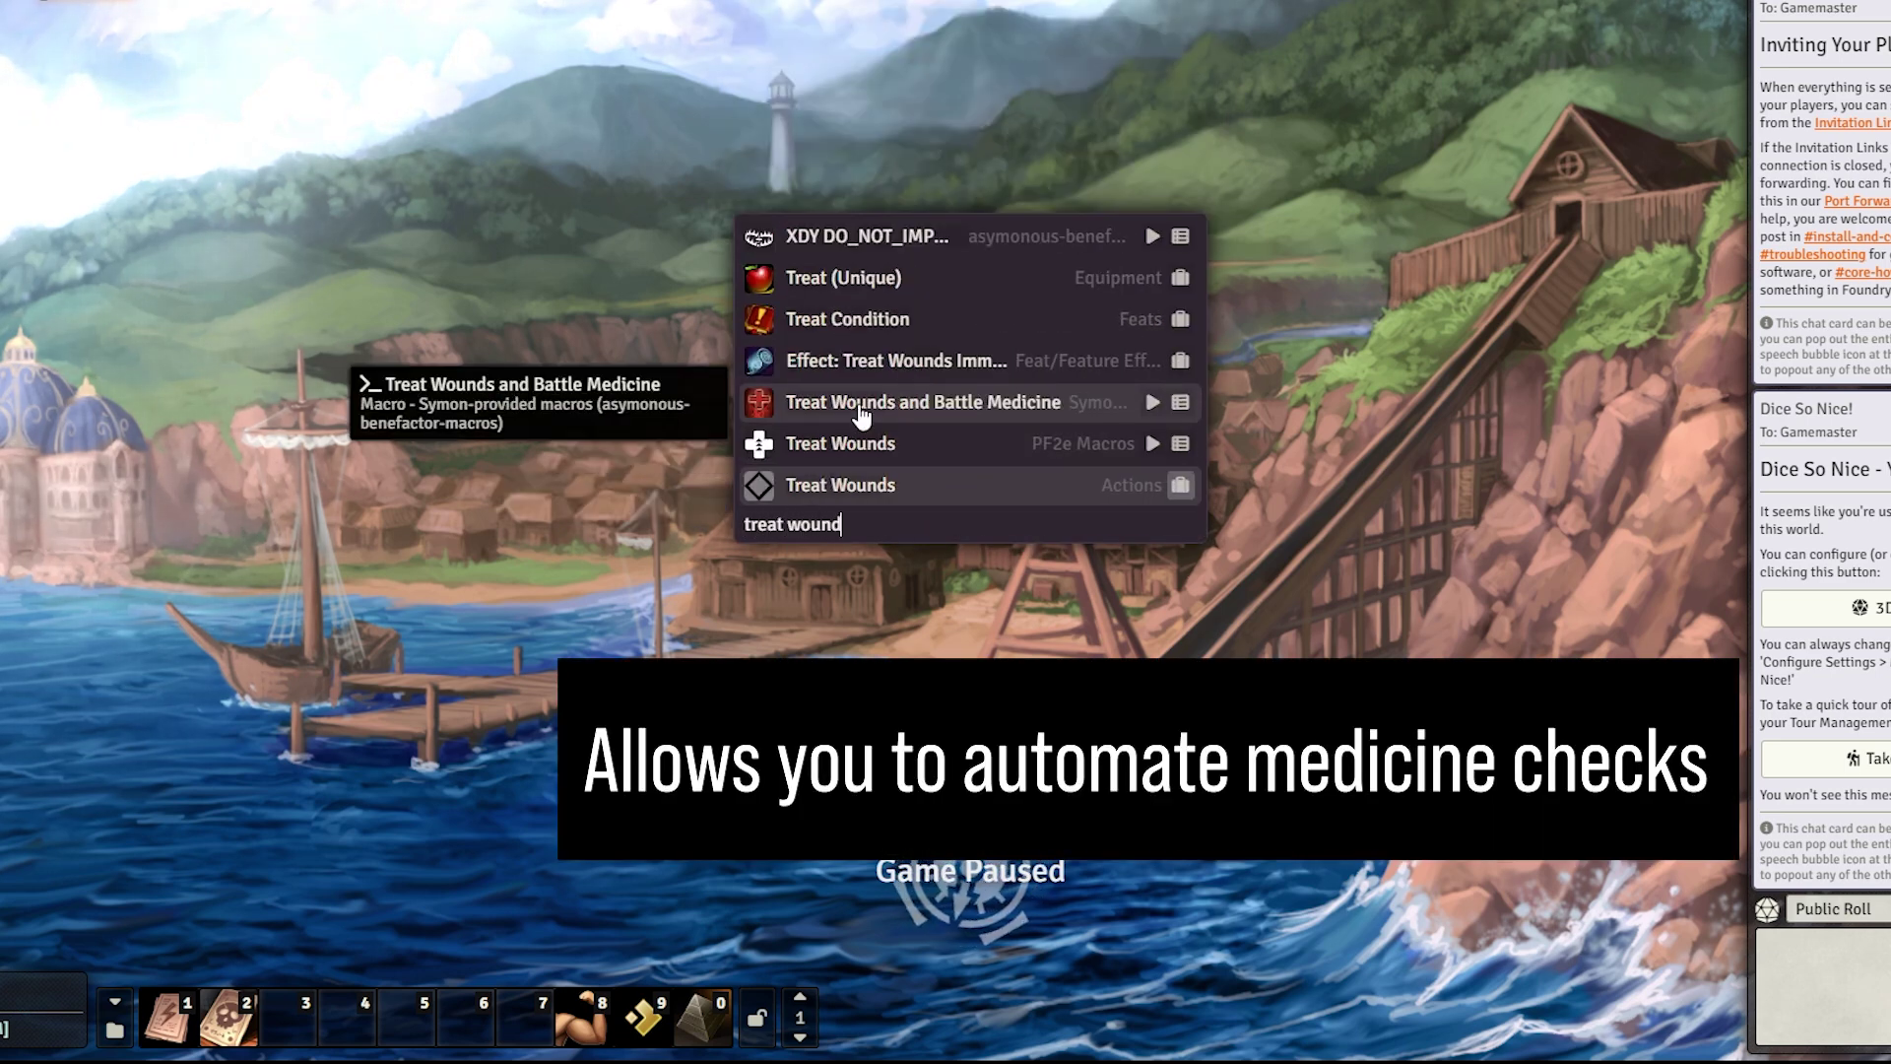
left_click_drag(513, 1020, 513, 1020)
Place Effect: Cover in hotbar slot 6
key("ctrl+a")
key("BackSpace")
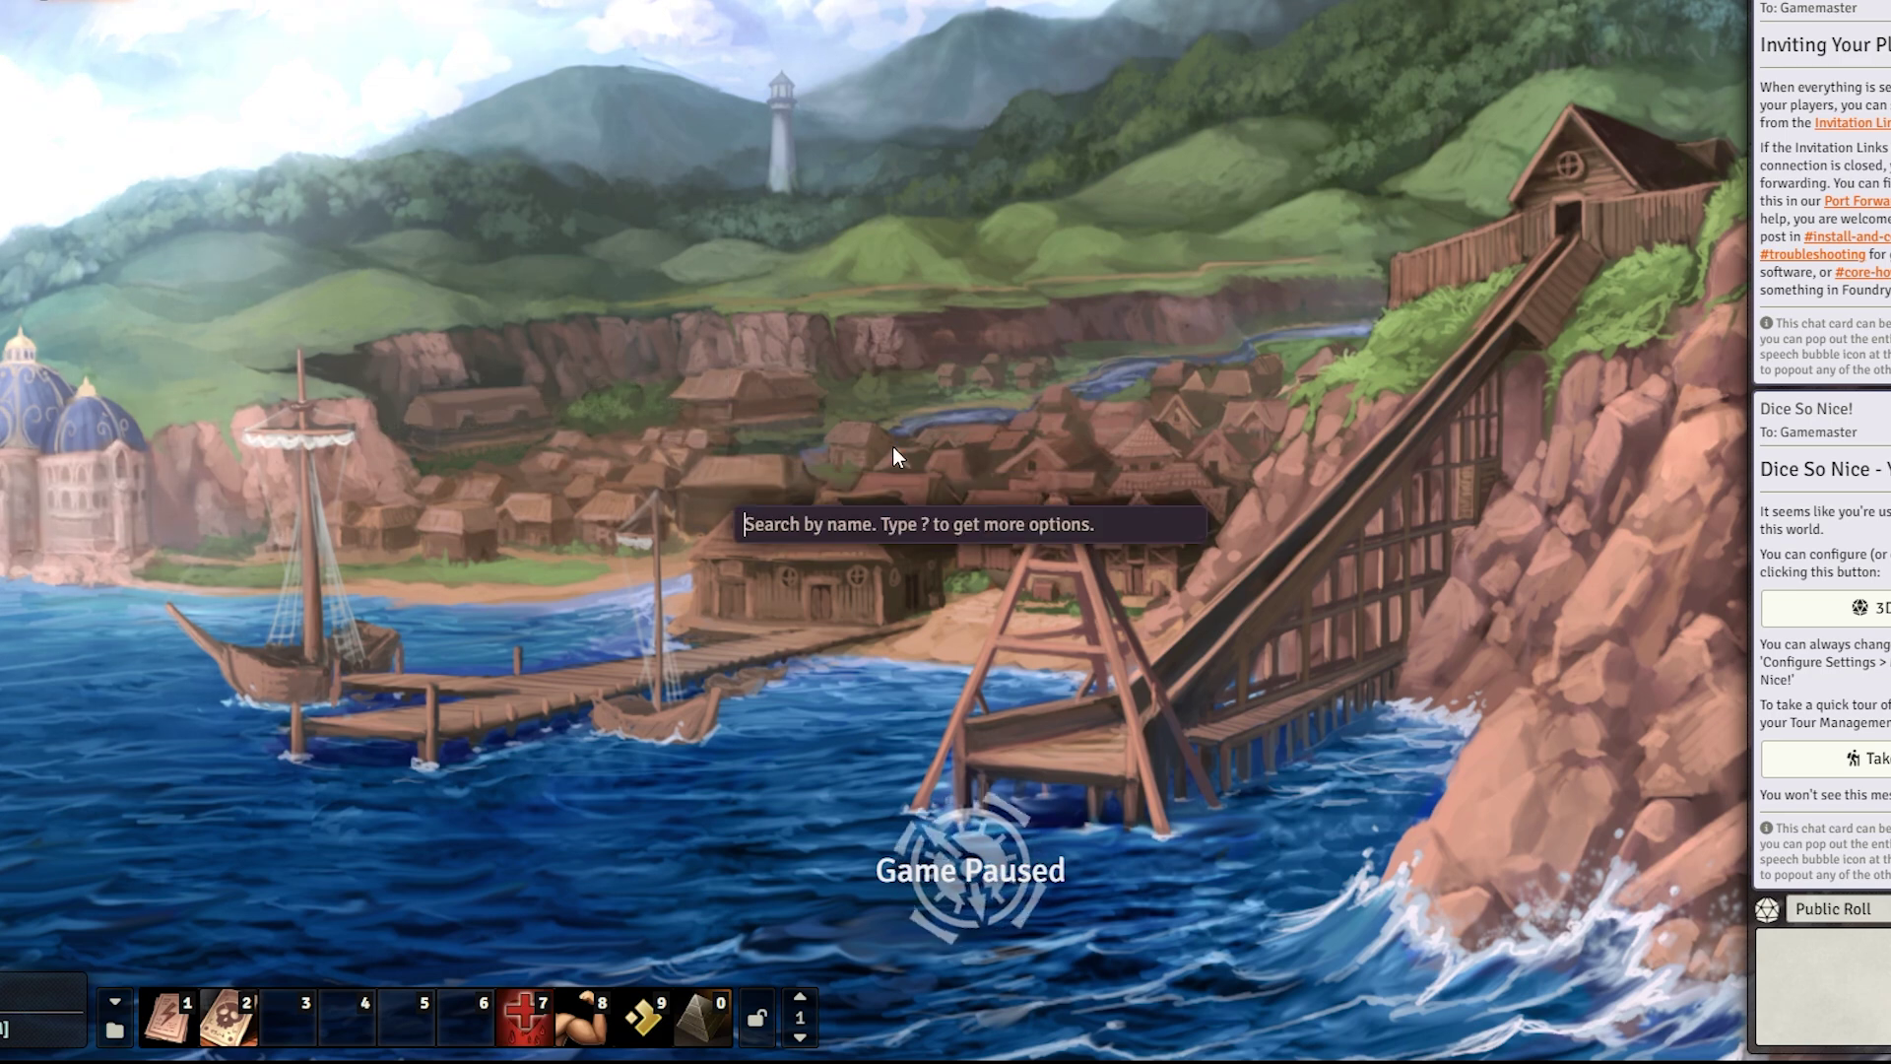
type("effect: cover")
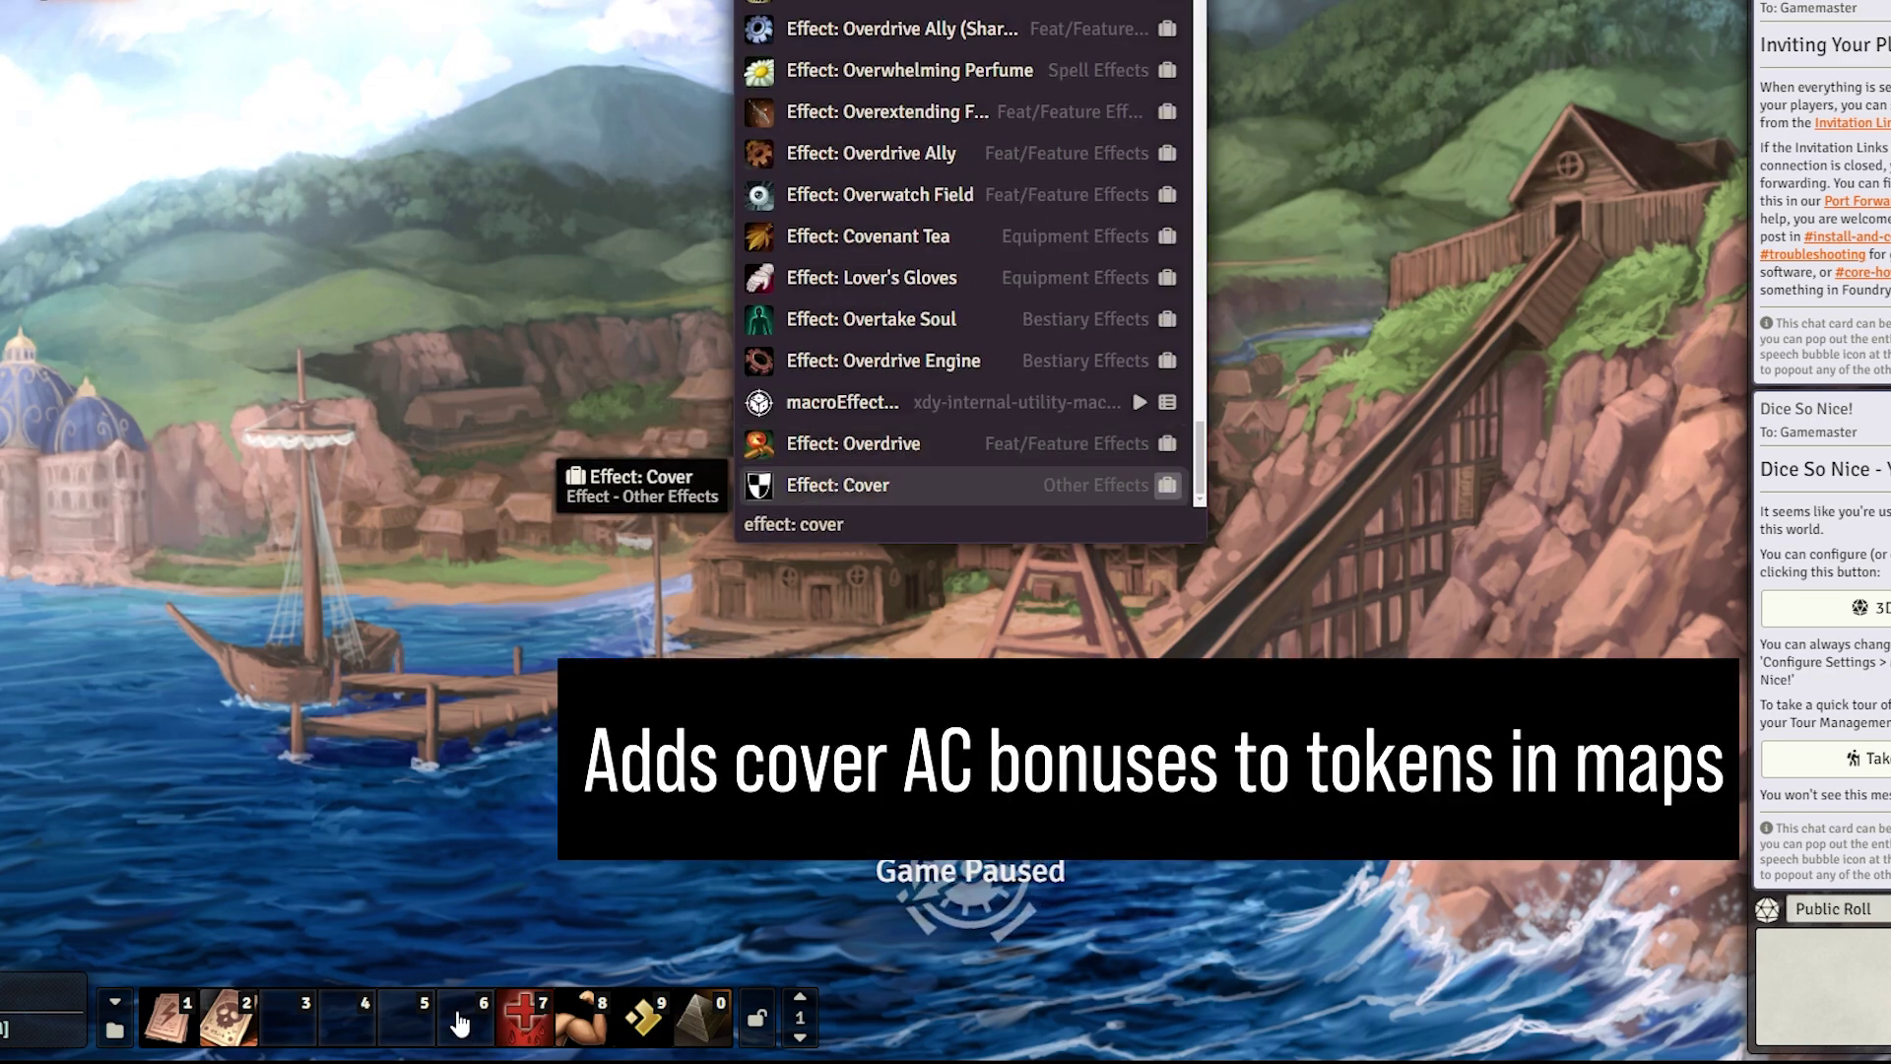
left_click_drag(459, 1025, 459, 1024)
left_click(116, 1029)
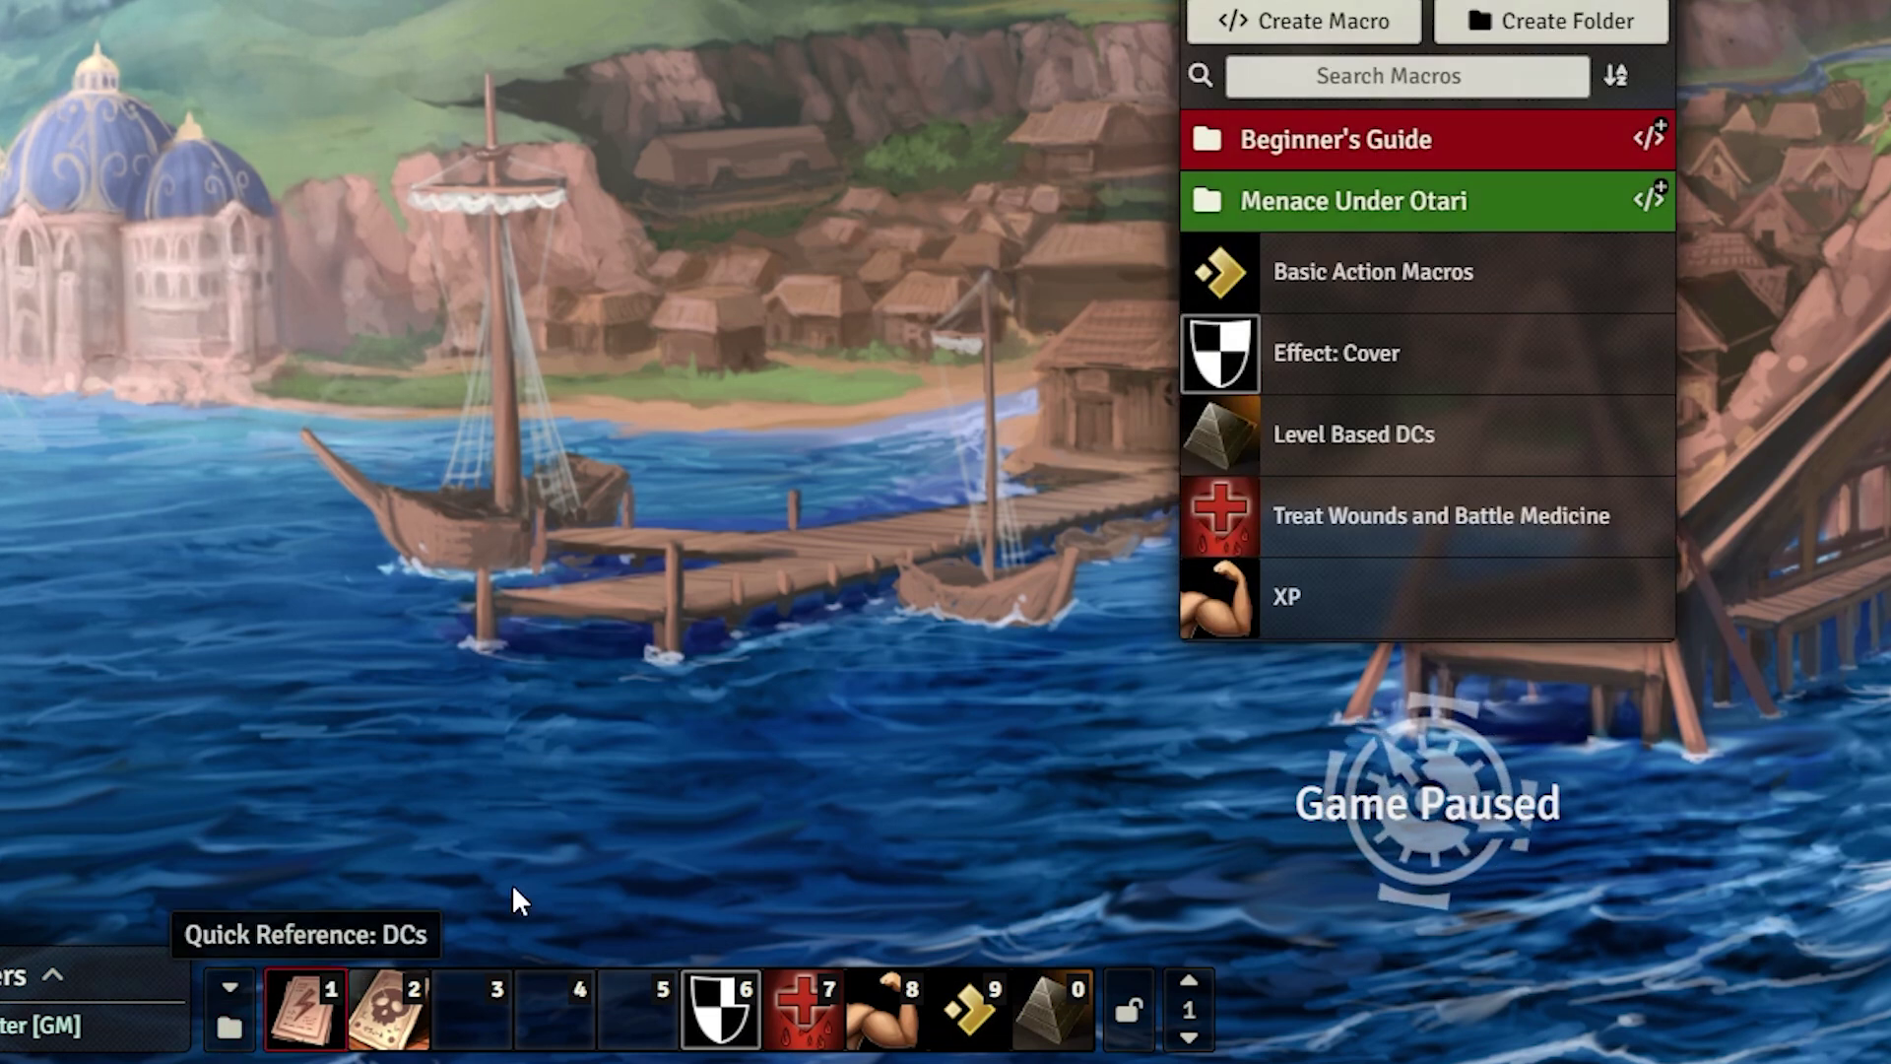
Give All Players Observer ownership of Basic Action Macros
right_click(1422, 291)
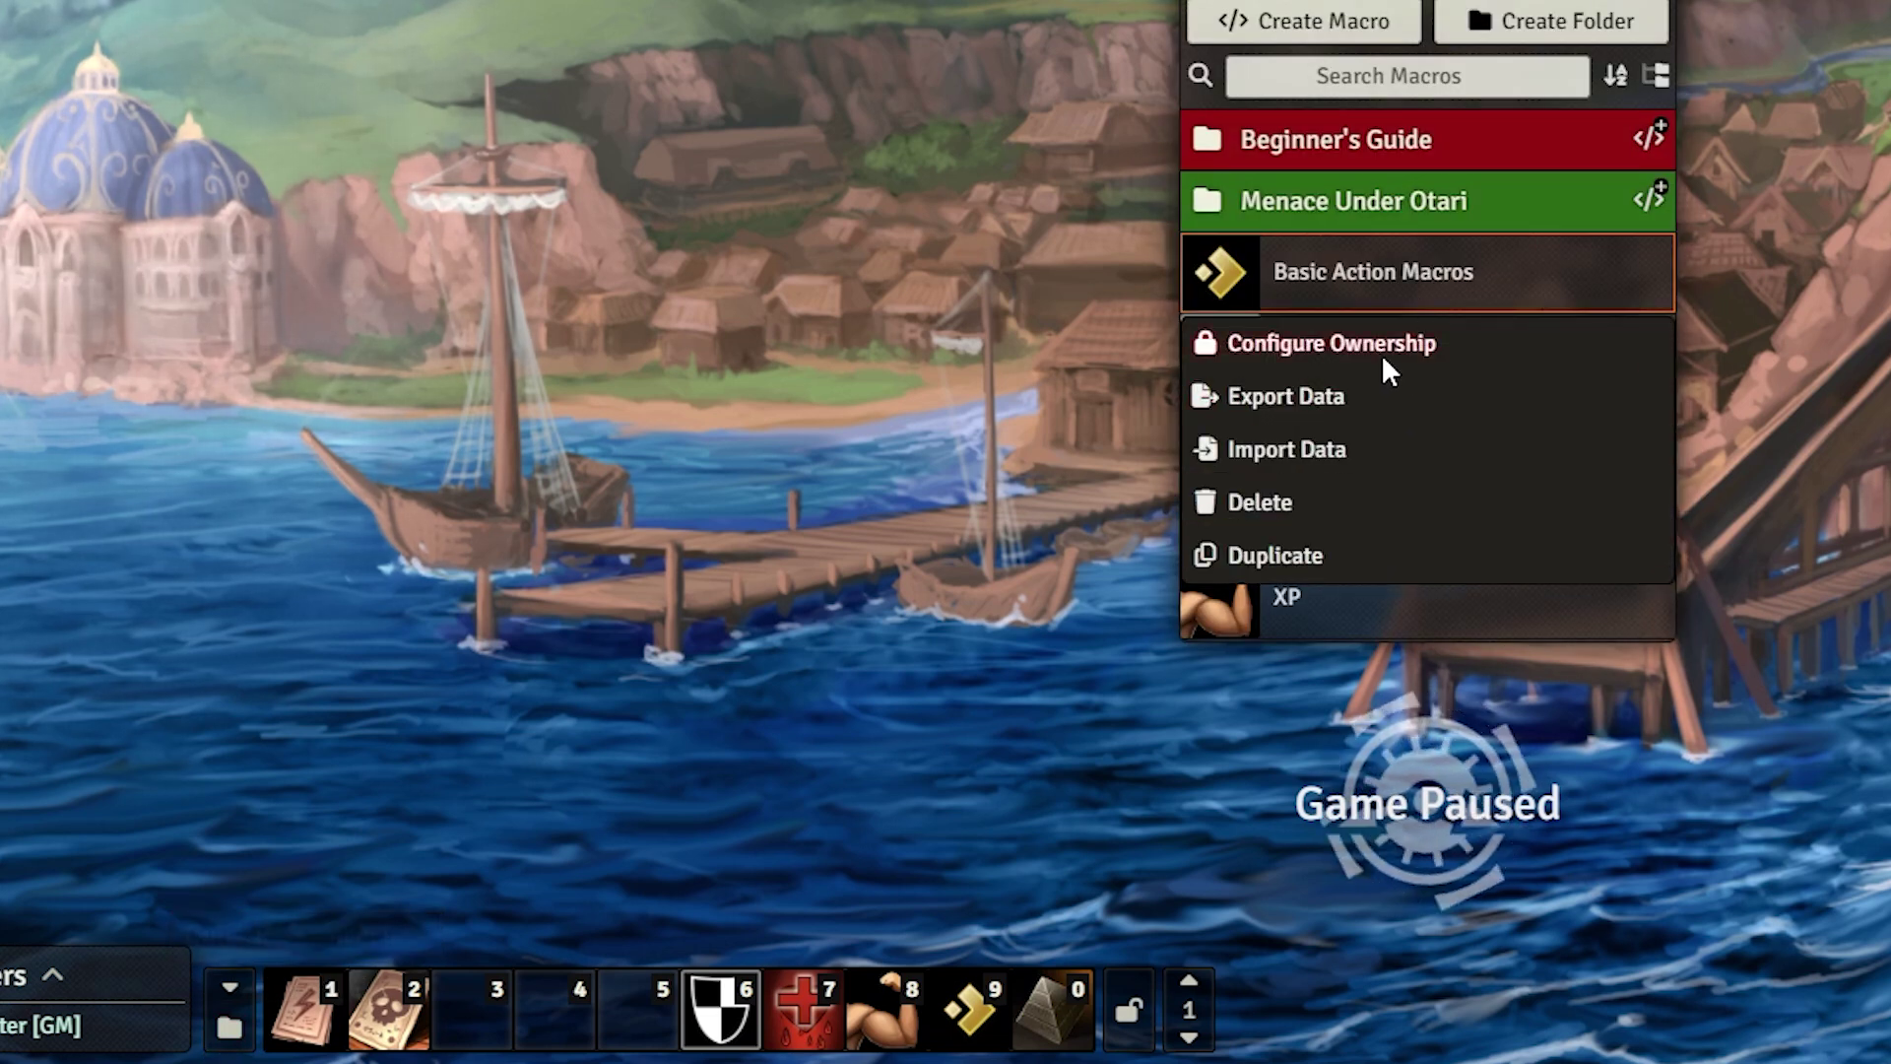
left_click(1389, 369)
left_click(1405, 262)
left_click(1409, 334)
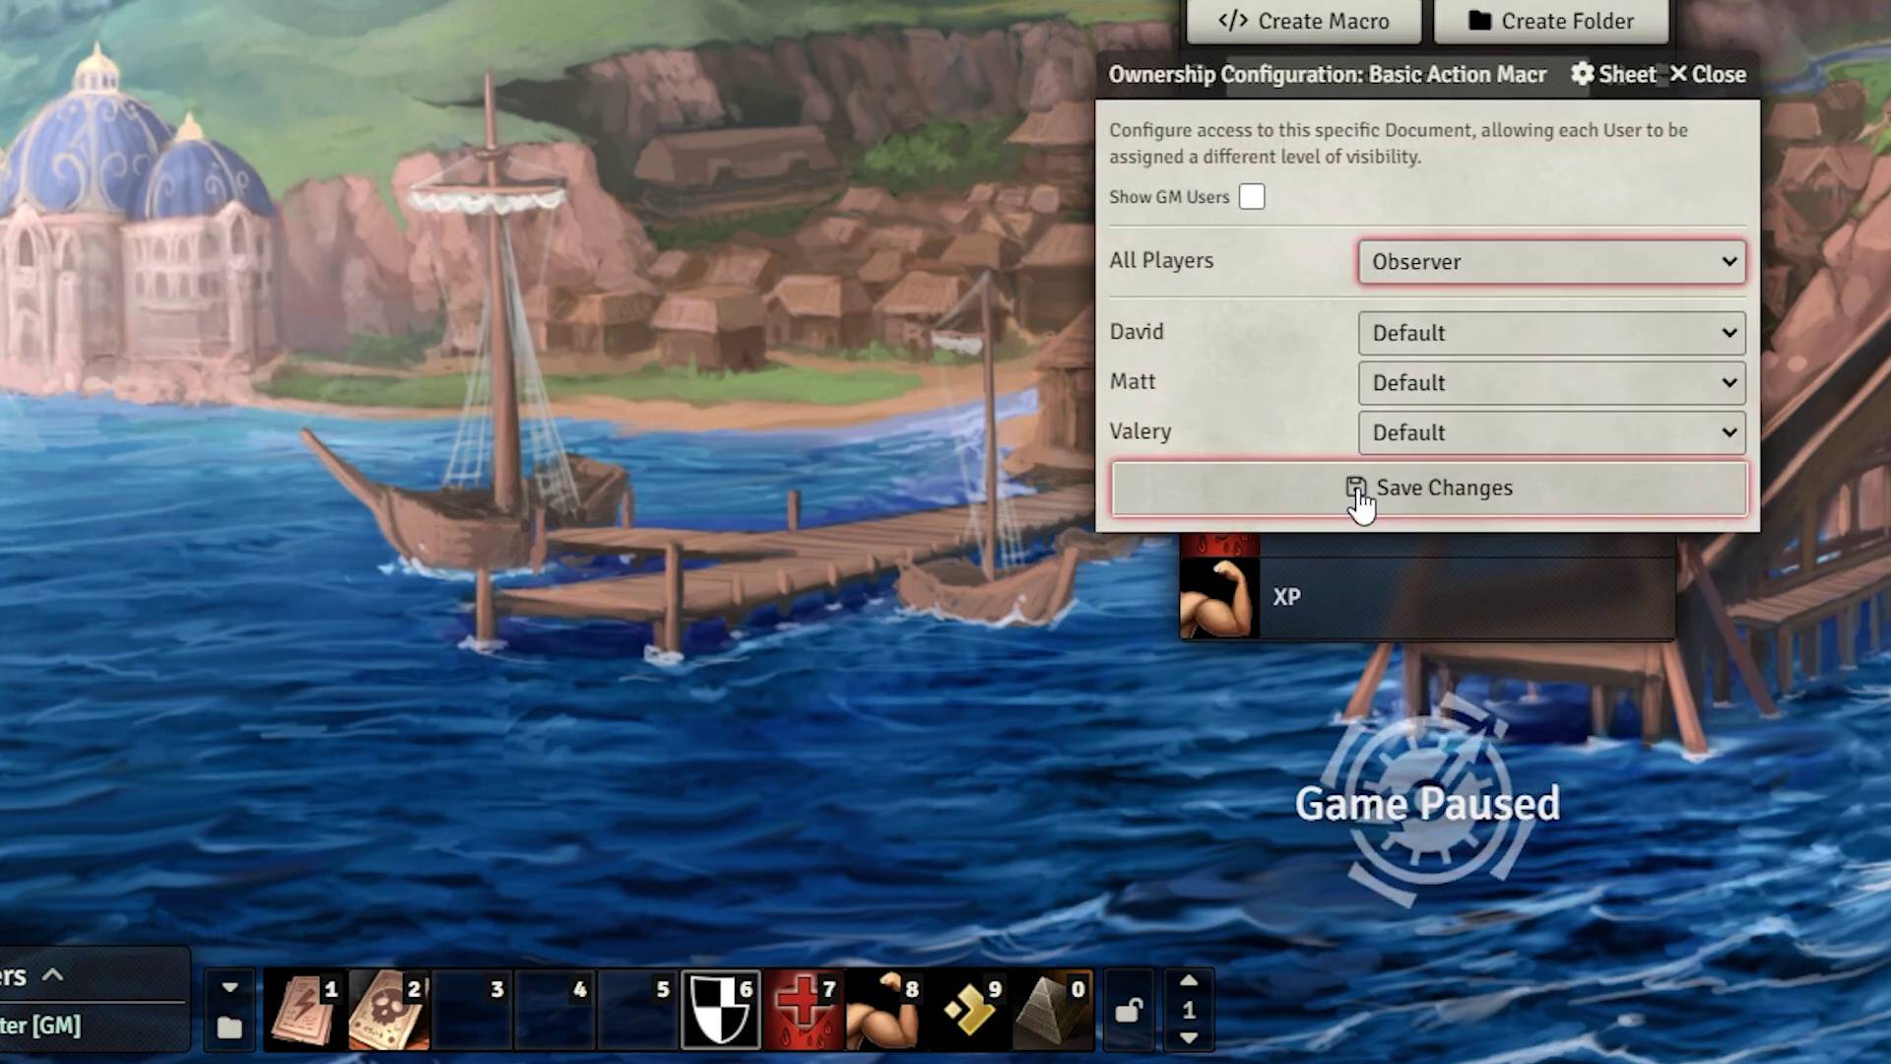
left_click(1364, 492)
Give All Players Observer ownership of Treat Wounds and Battle Medicine
right_click(1368, 524)
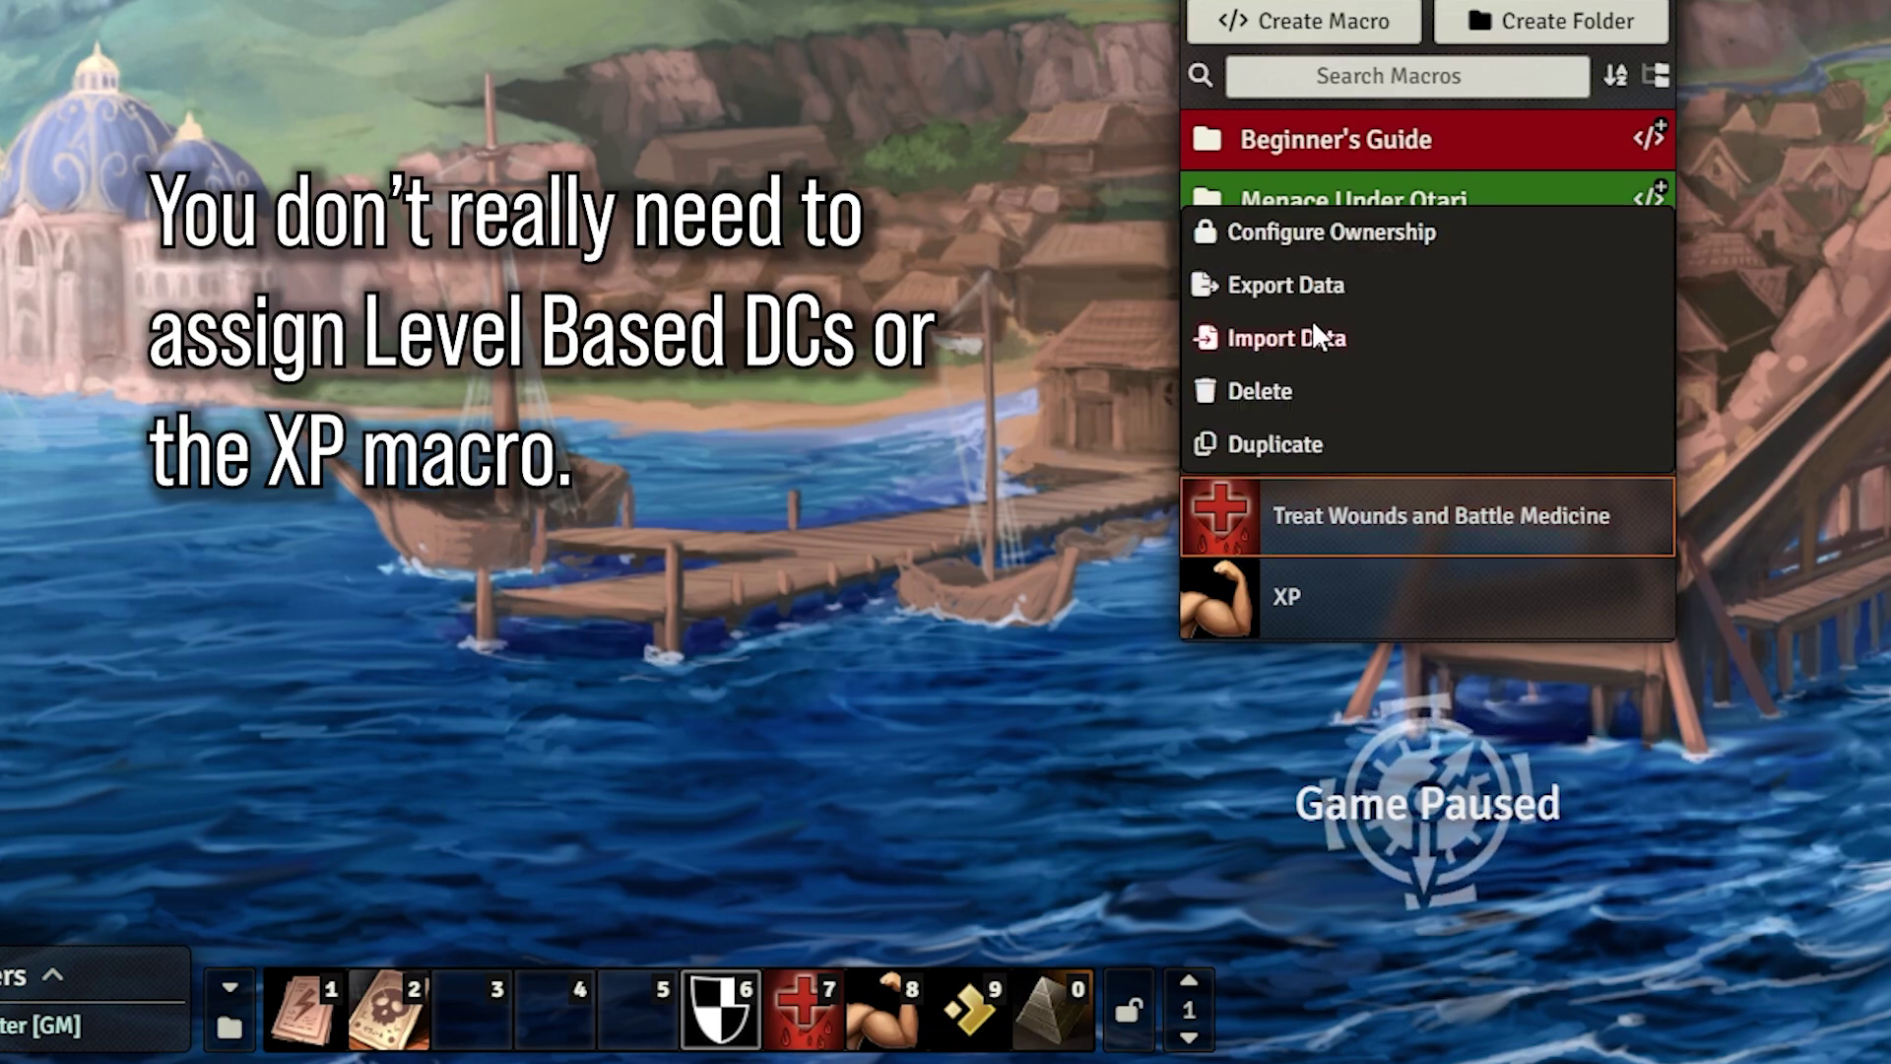
left_click(1302, 235)
left_click(1406, 262)
left_click(1399, 382)
left_click(1346, 473)
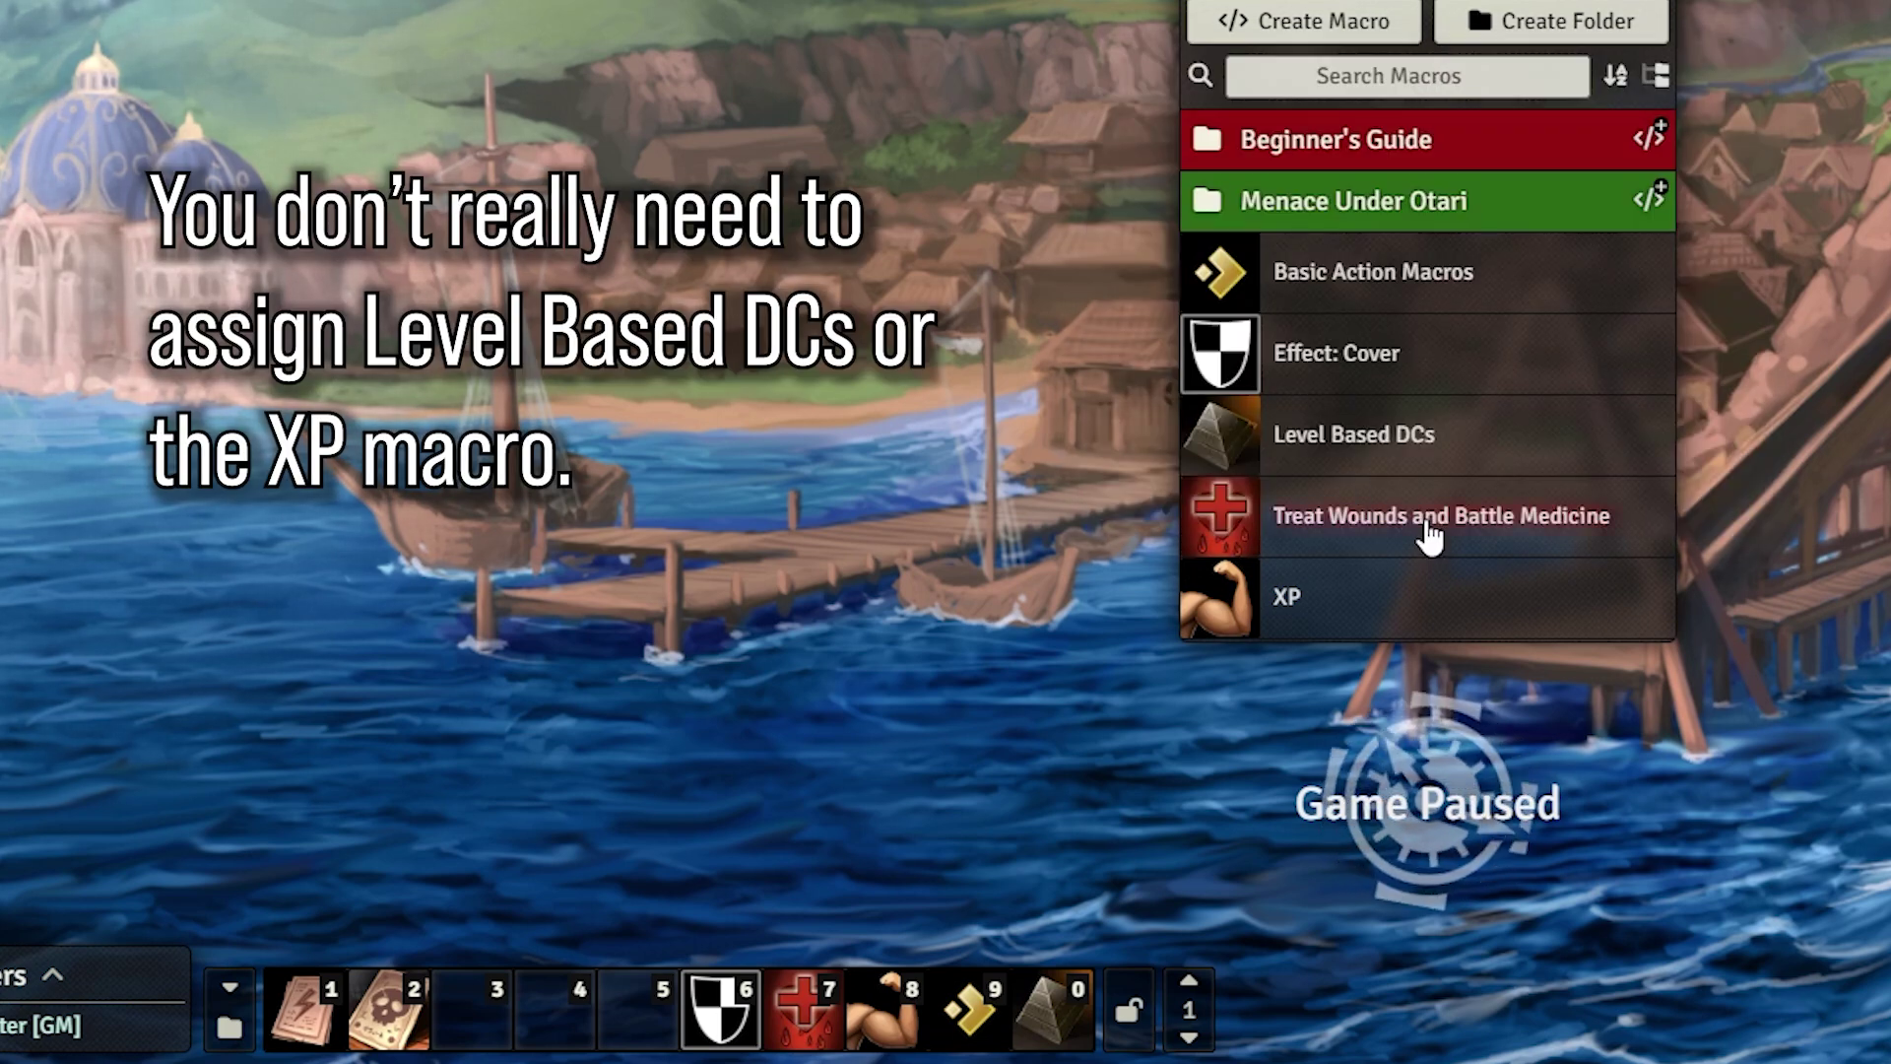